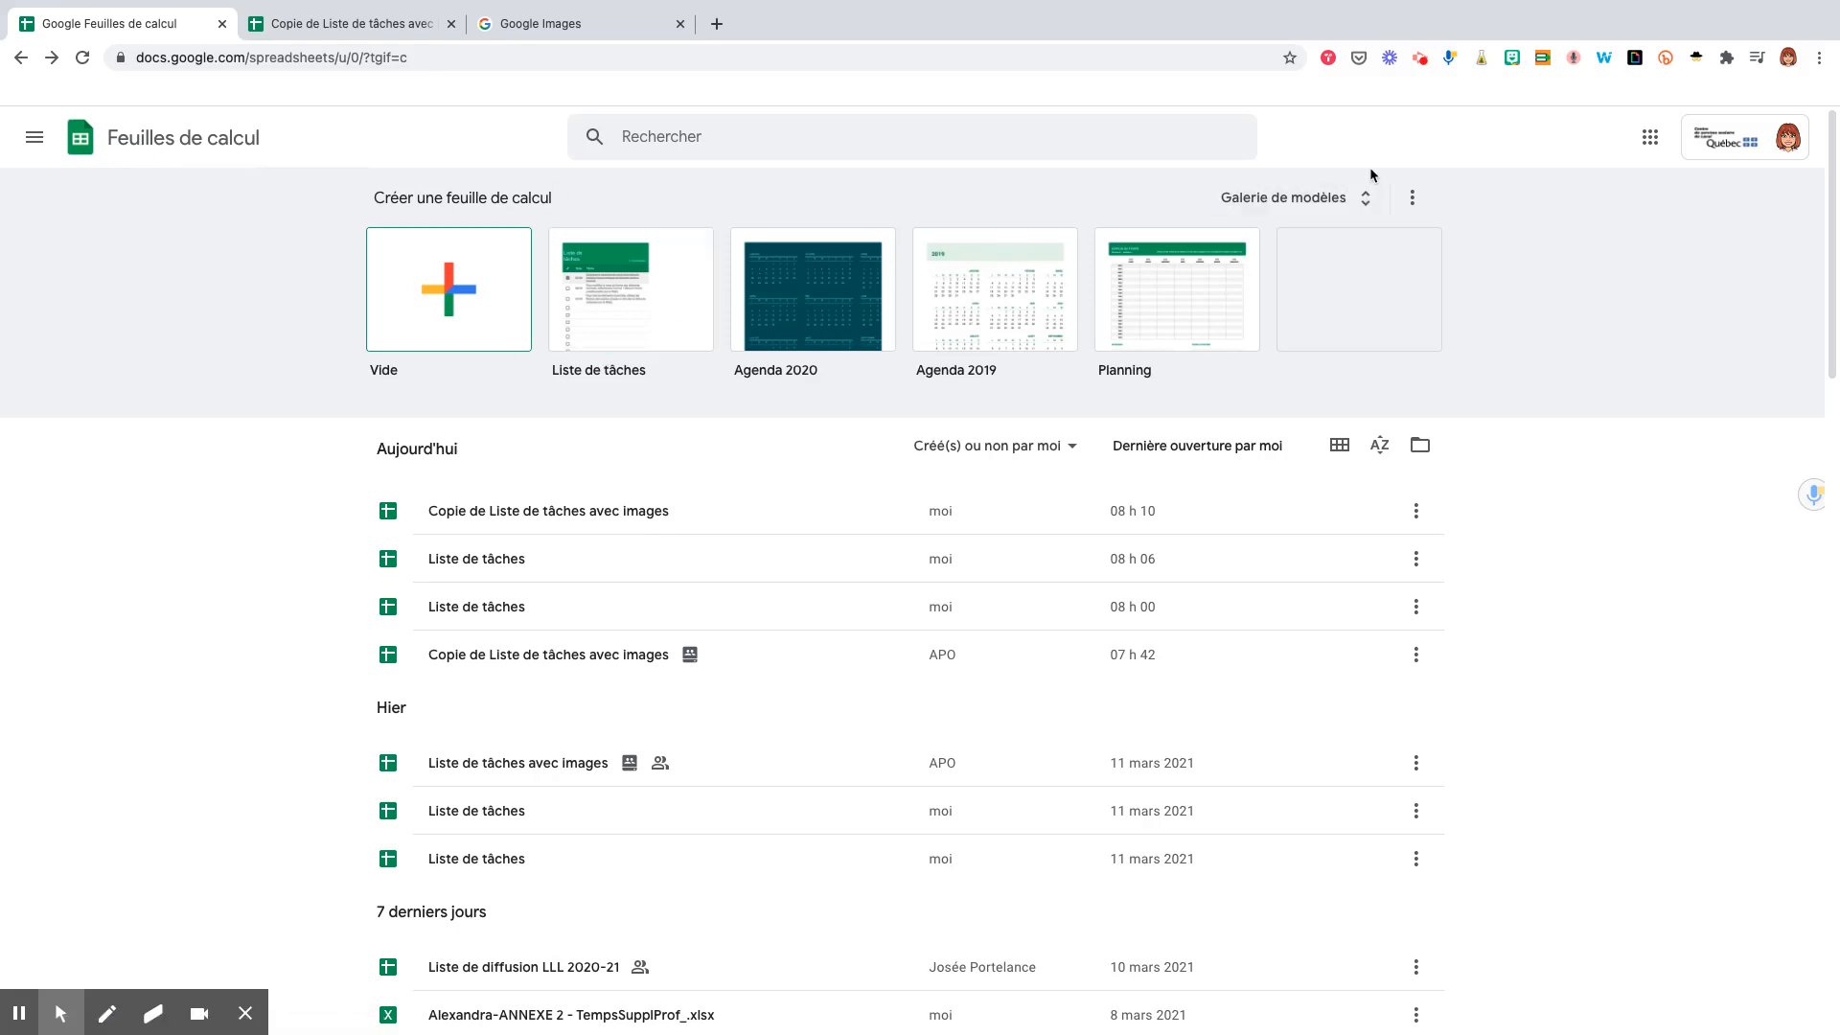
Step: Create a spreadsheet from the "Liste de tâches" template and enter "Tâche" as a task in cell C7
{"action": "left_click", "coordinate": [1322, 209]}
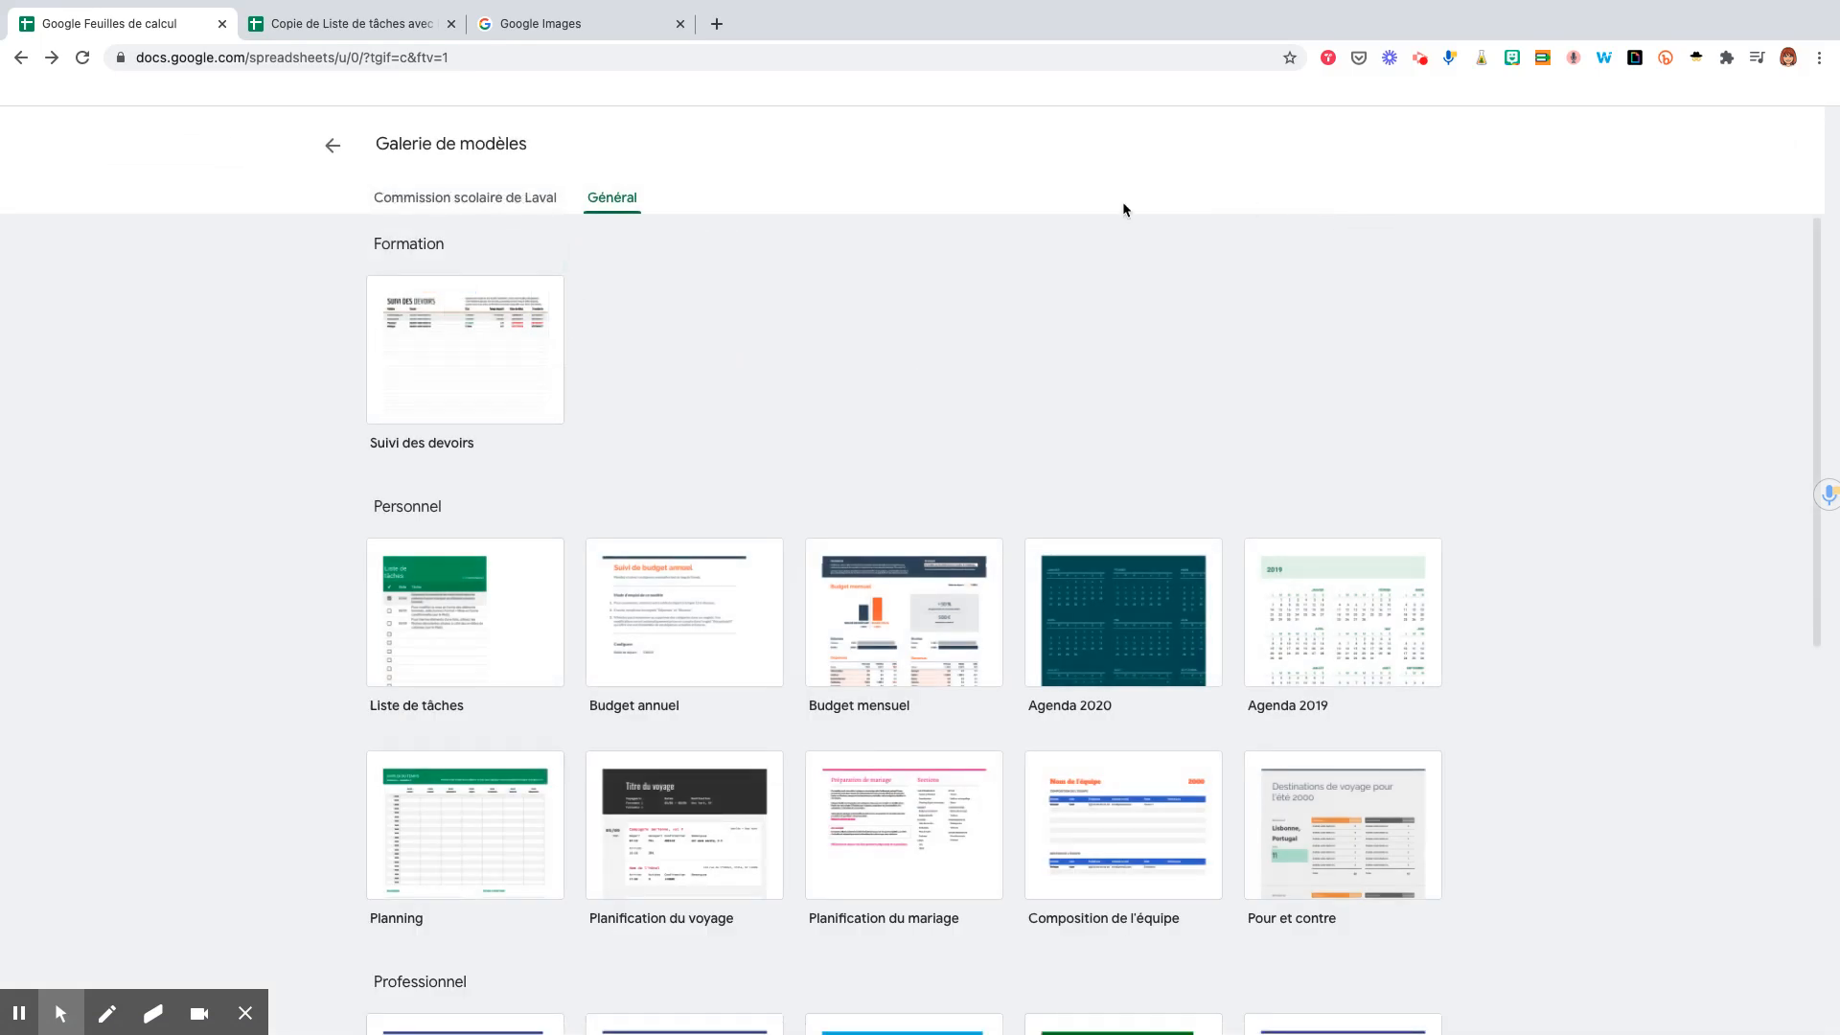
{"action": "left_click", "coordinate": [463, 645]}
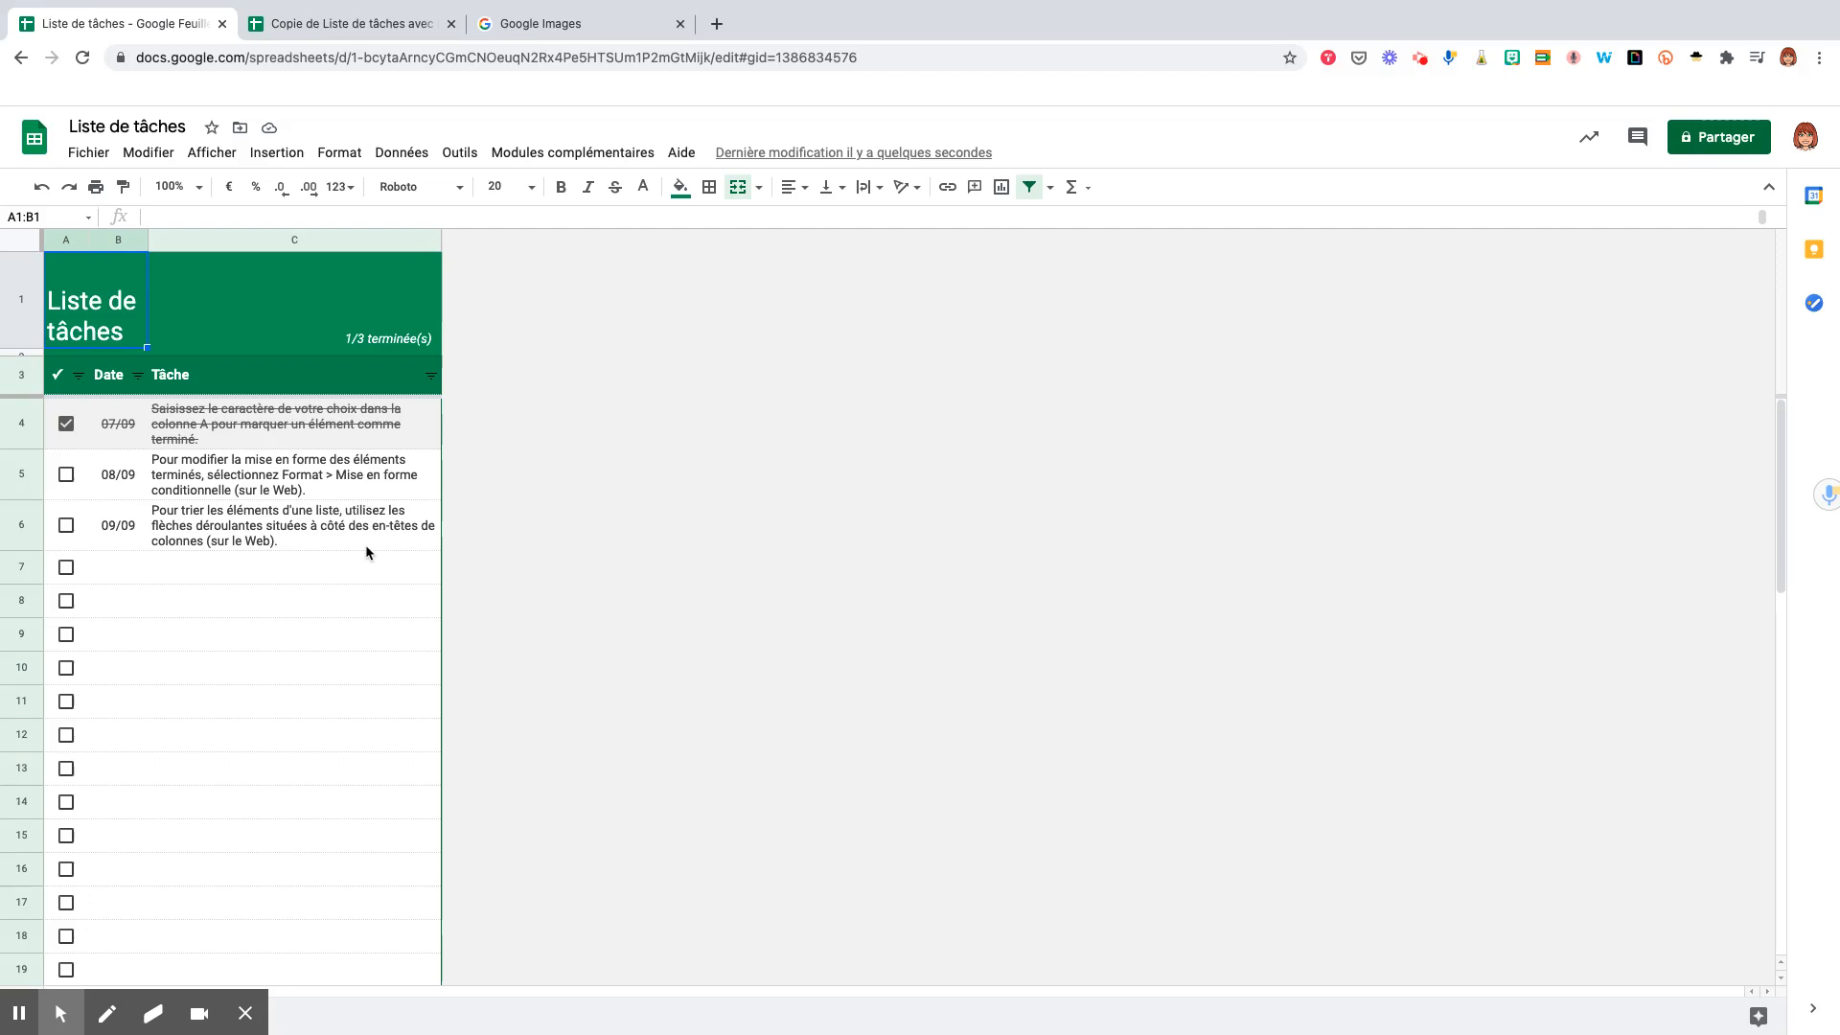
{"action": "left_click", "coordinate": [341, 581]}
{"action": "type", "text": "Tâche"}
{"action": "key", "text": "Tab"}
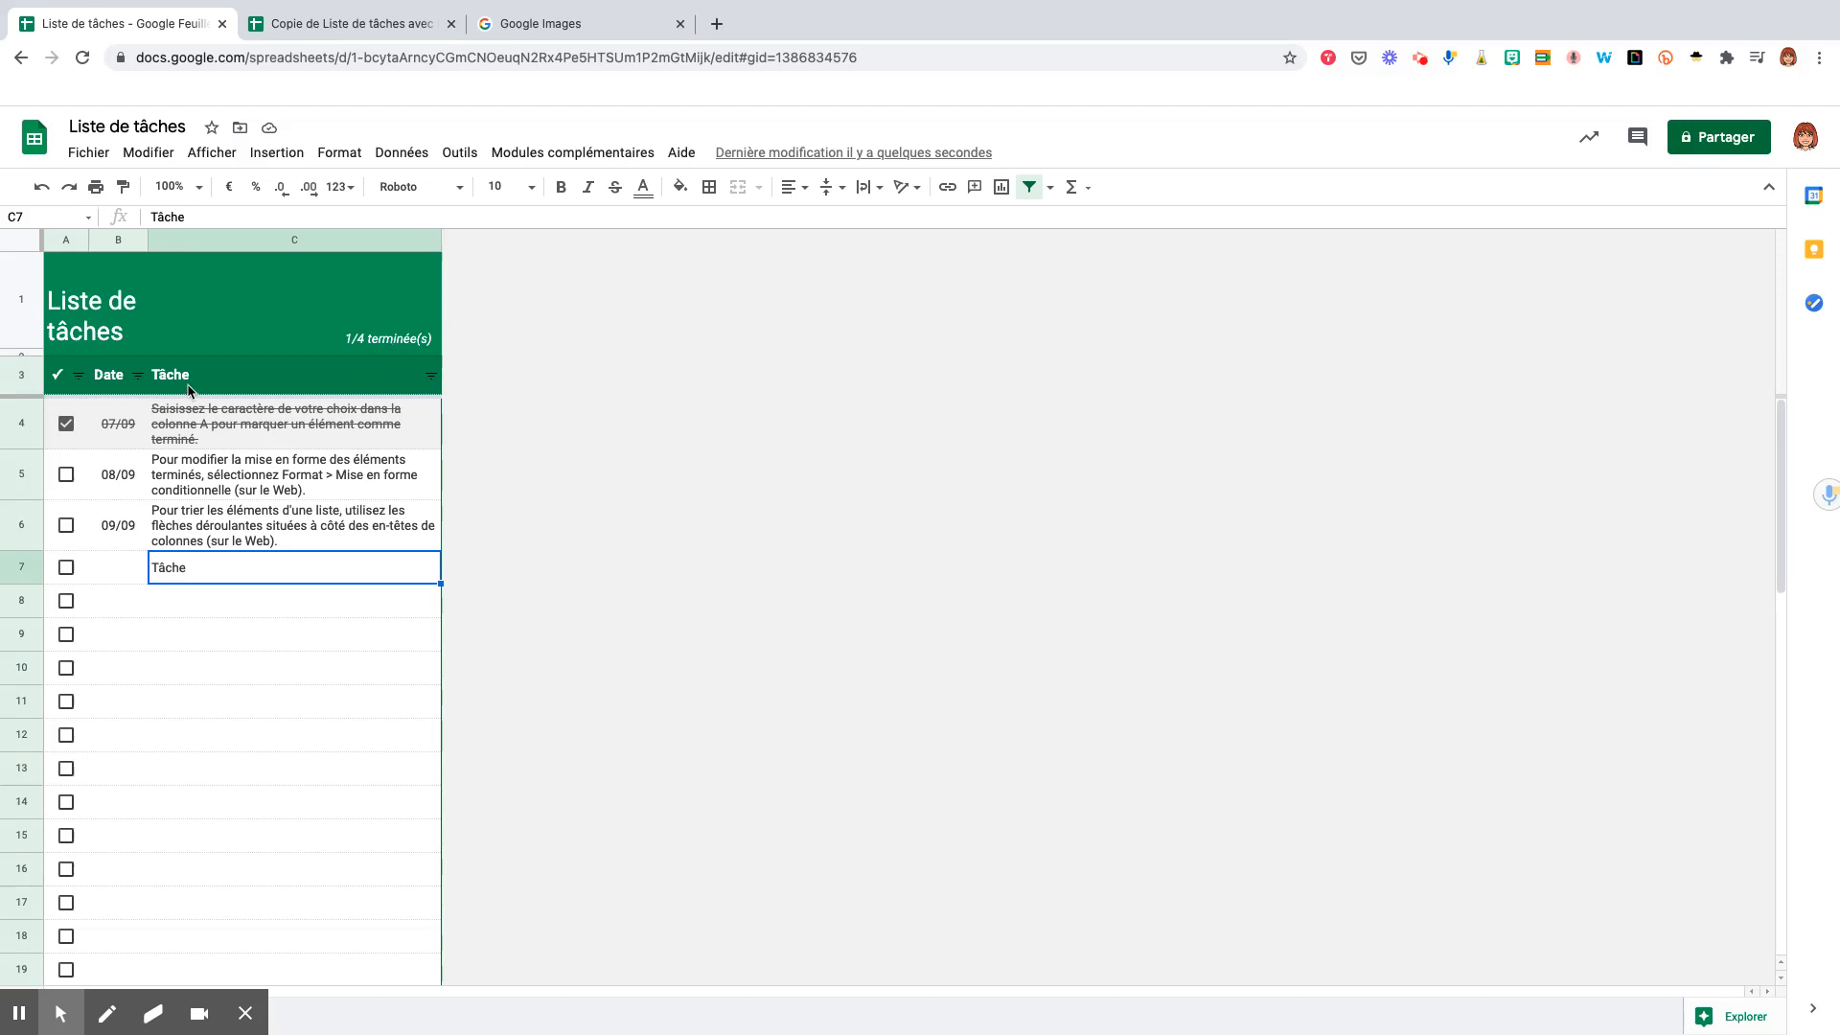
Step: Open the calendar for the first task's date, look through the task cells, and mark the task in row 6 as completed
{"action": "double_click", "coordinate": [136, 428]}
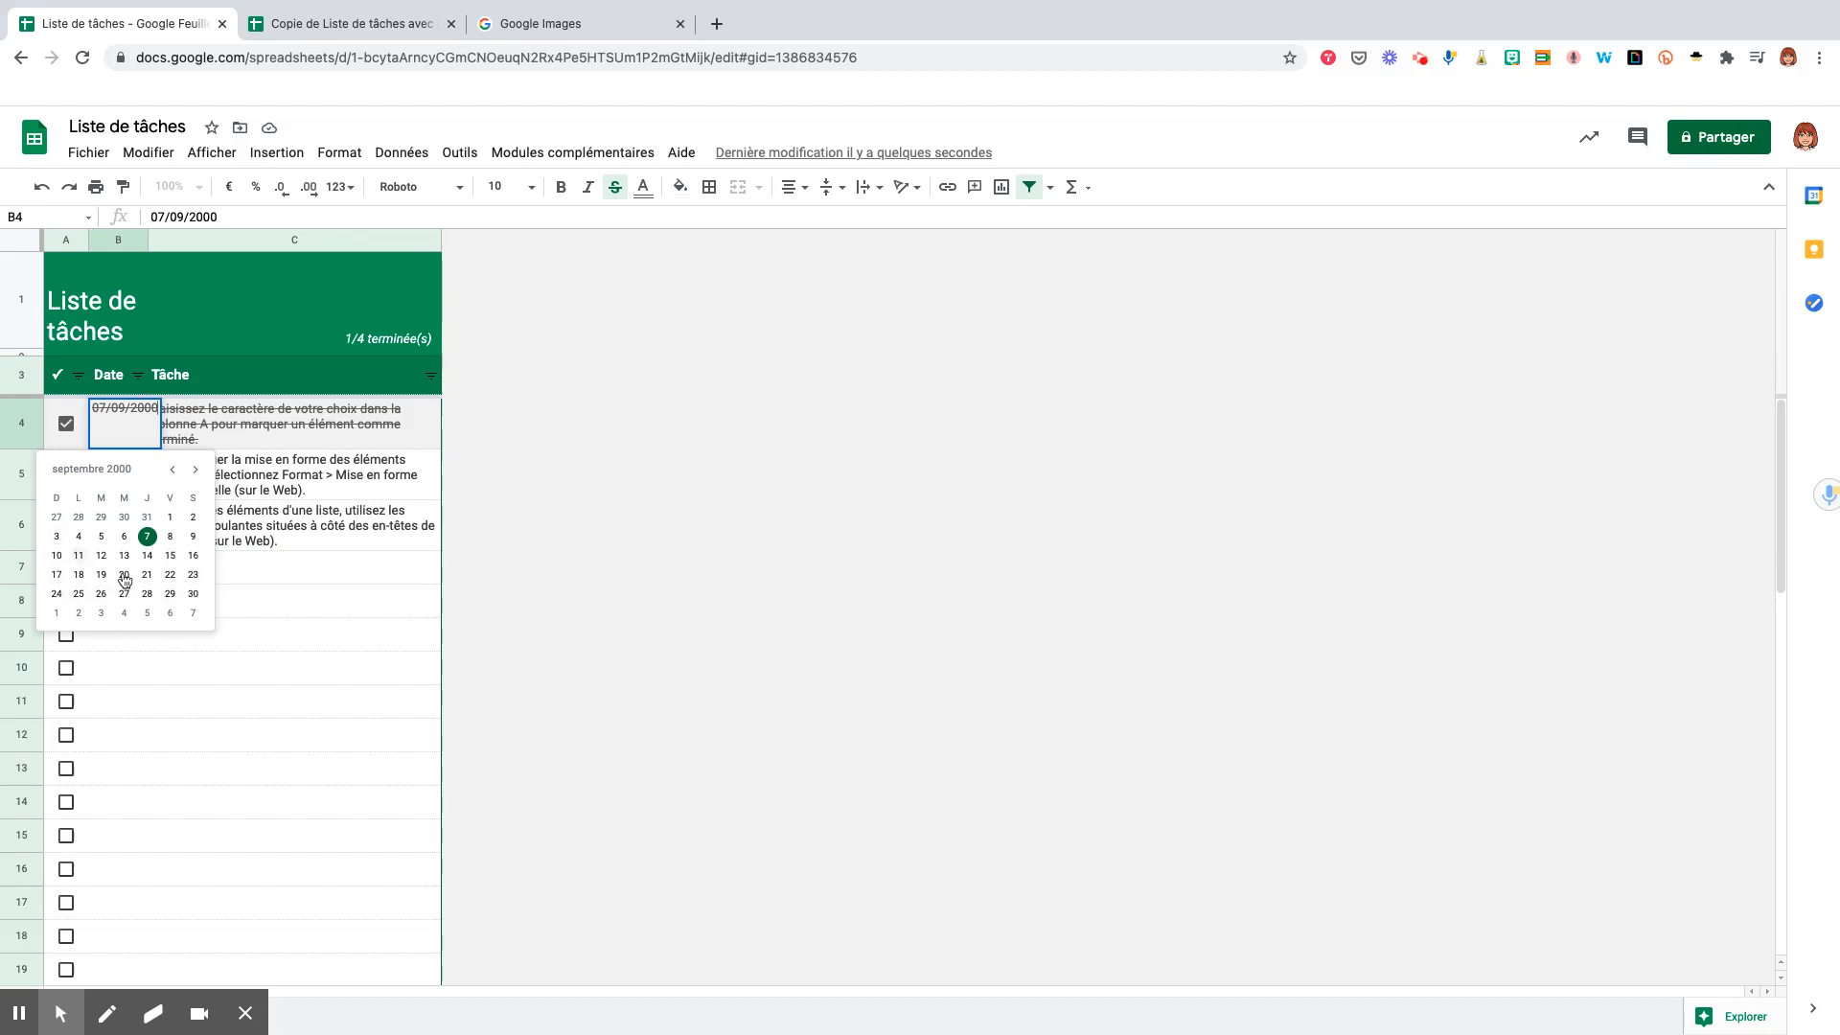
{"action": "left_click", "coordinate": [274, 444]}
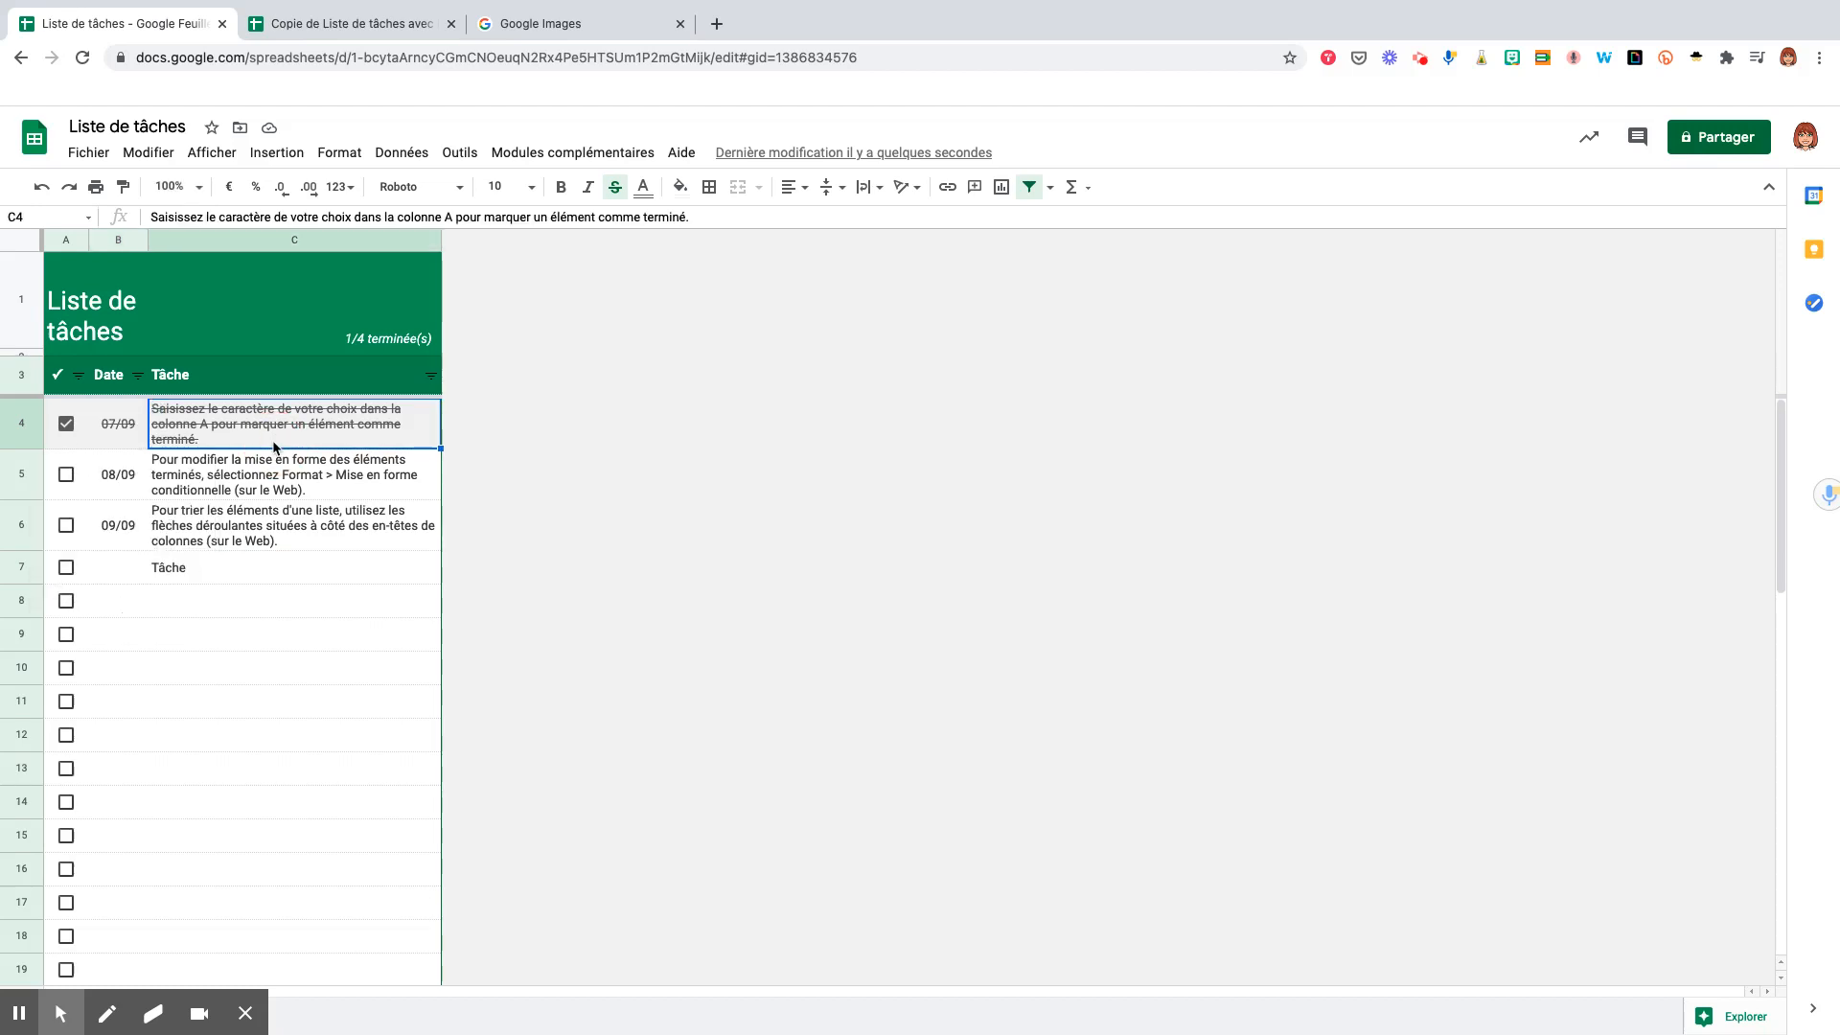
{"action": "left_click", "coordinate": [270, 479]}
{"action": "left_click", "coordinate": [270, 540]}
{"action": "left_click", "coordinate": [266, 570]}
{"action": "left_click", "coordinate": [264, 605]}
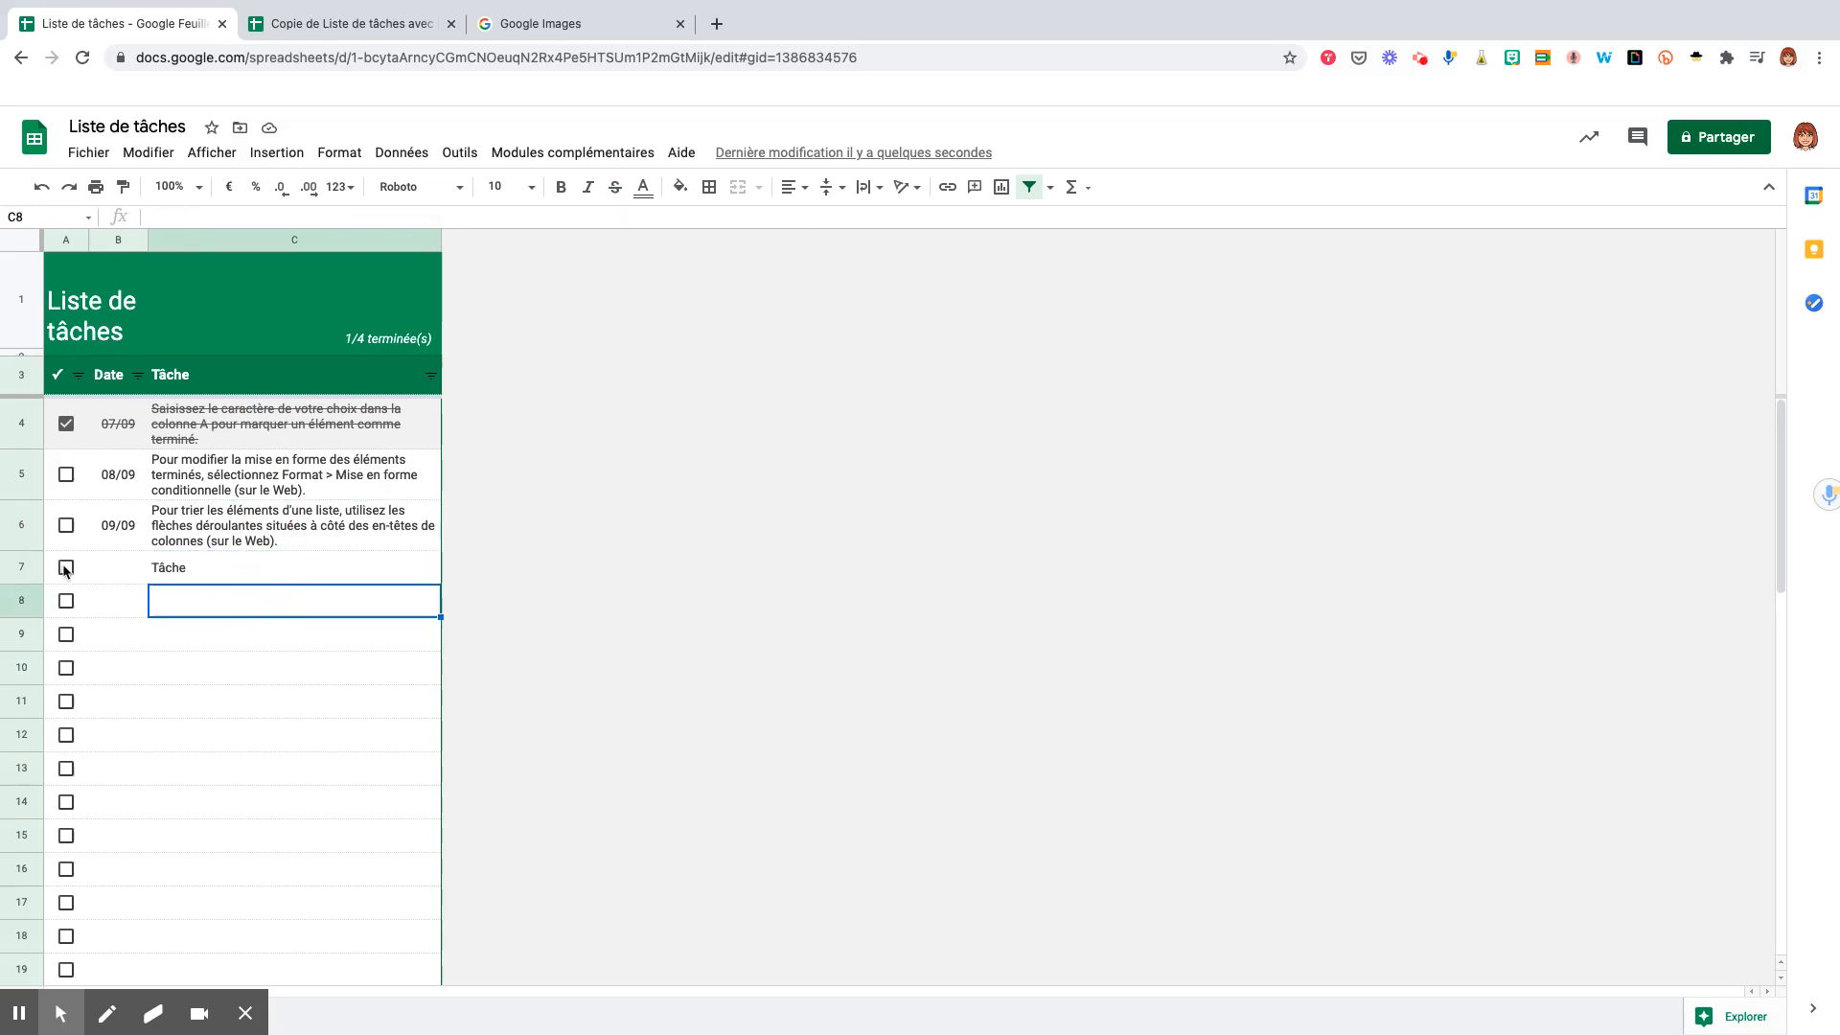
{"action": "left_click", "coordinate": [65, 526]}
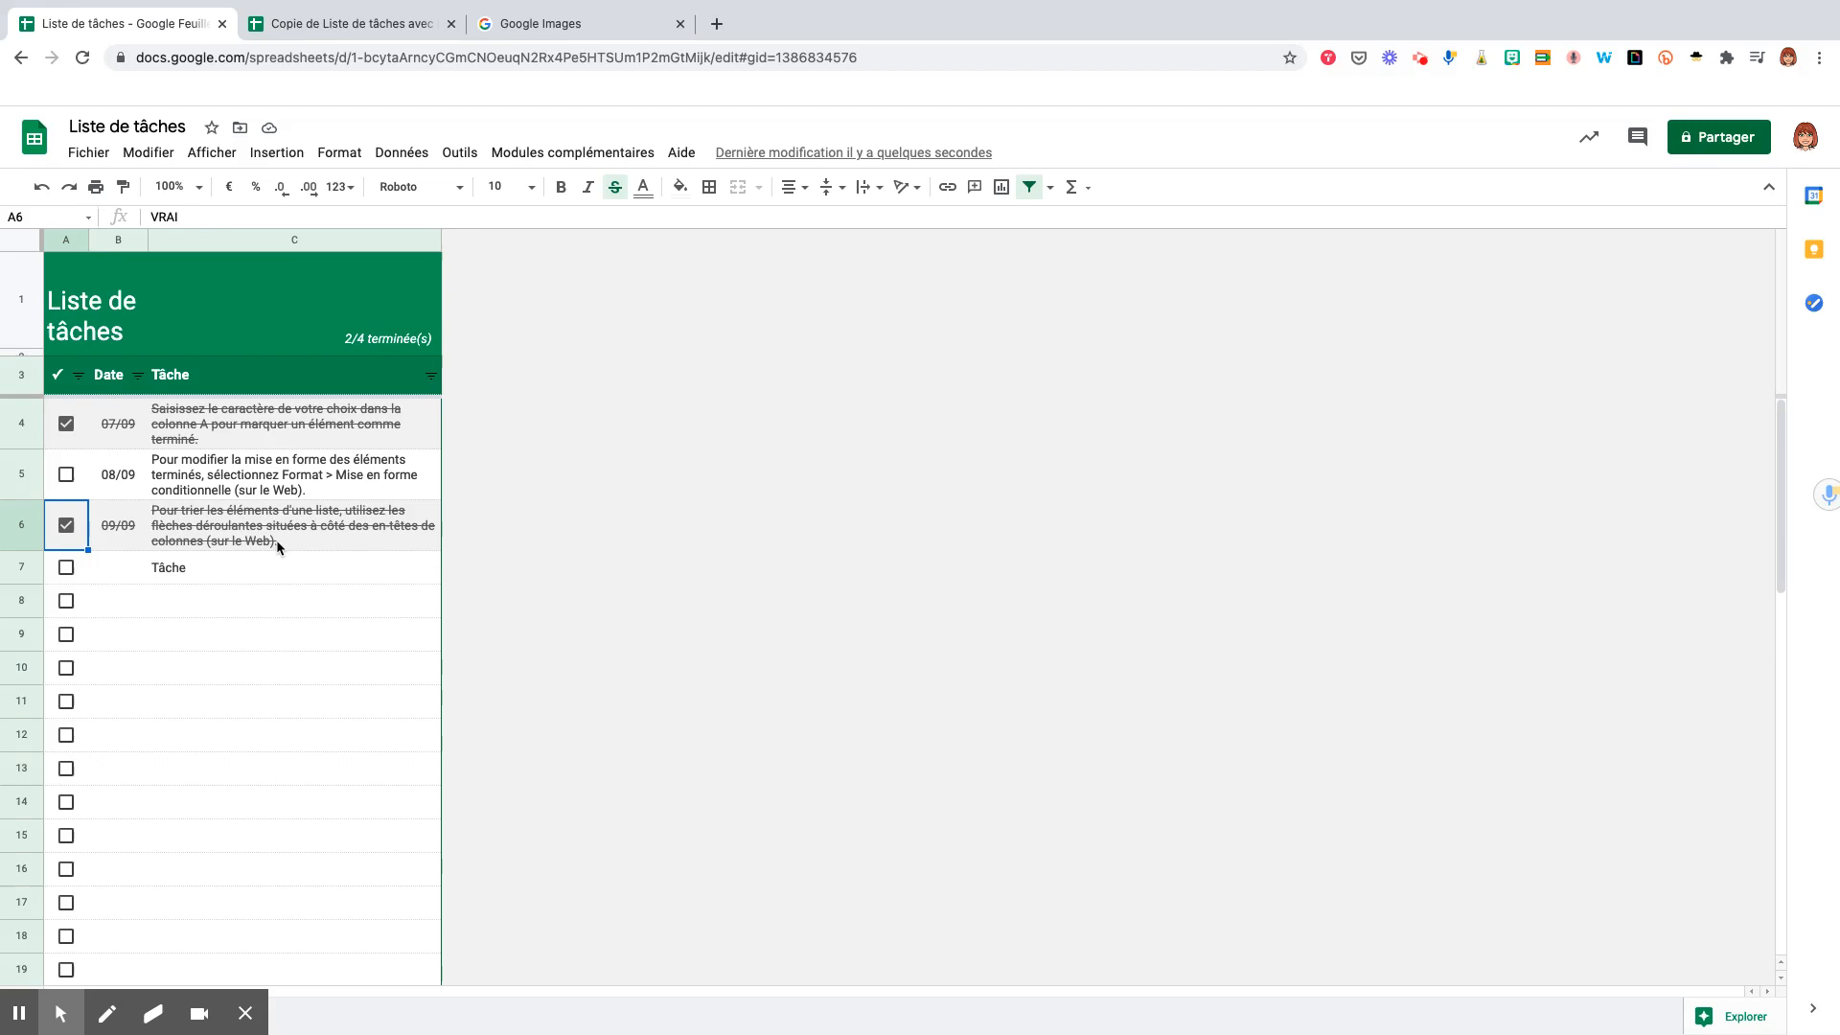
Step: Switch to the "Copie de Liste de tâches avec images" spreadsheet and examine the links embedded in the tasks of rows 4 to 8
{"action": "left_click", "coordinate": [342, 21]}
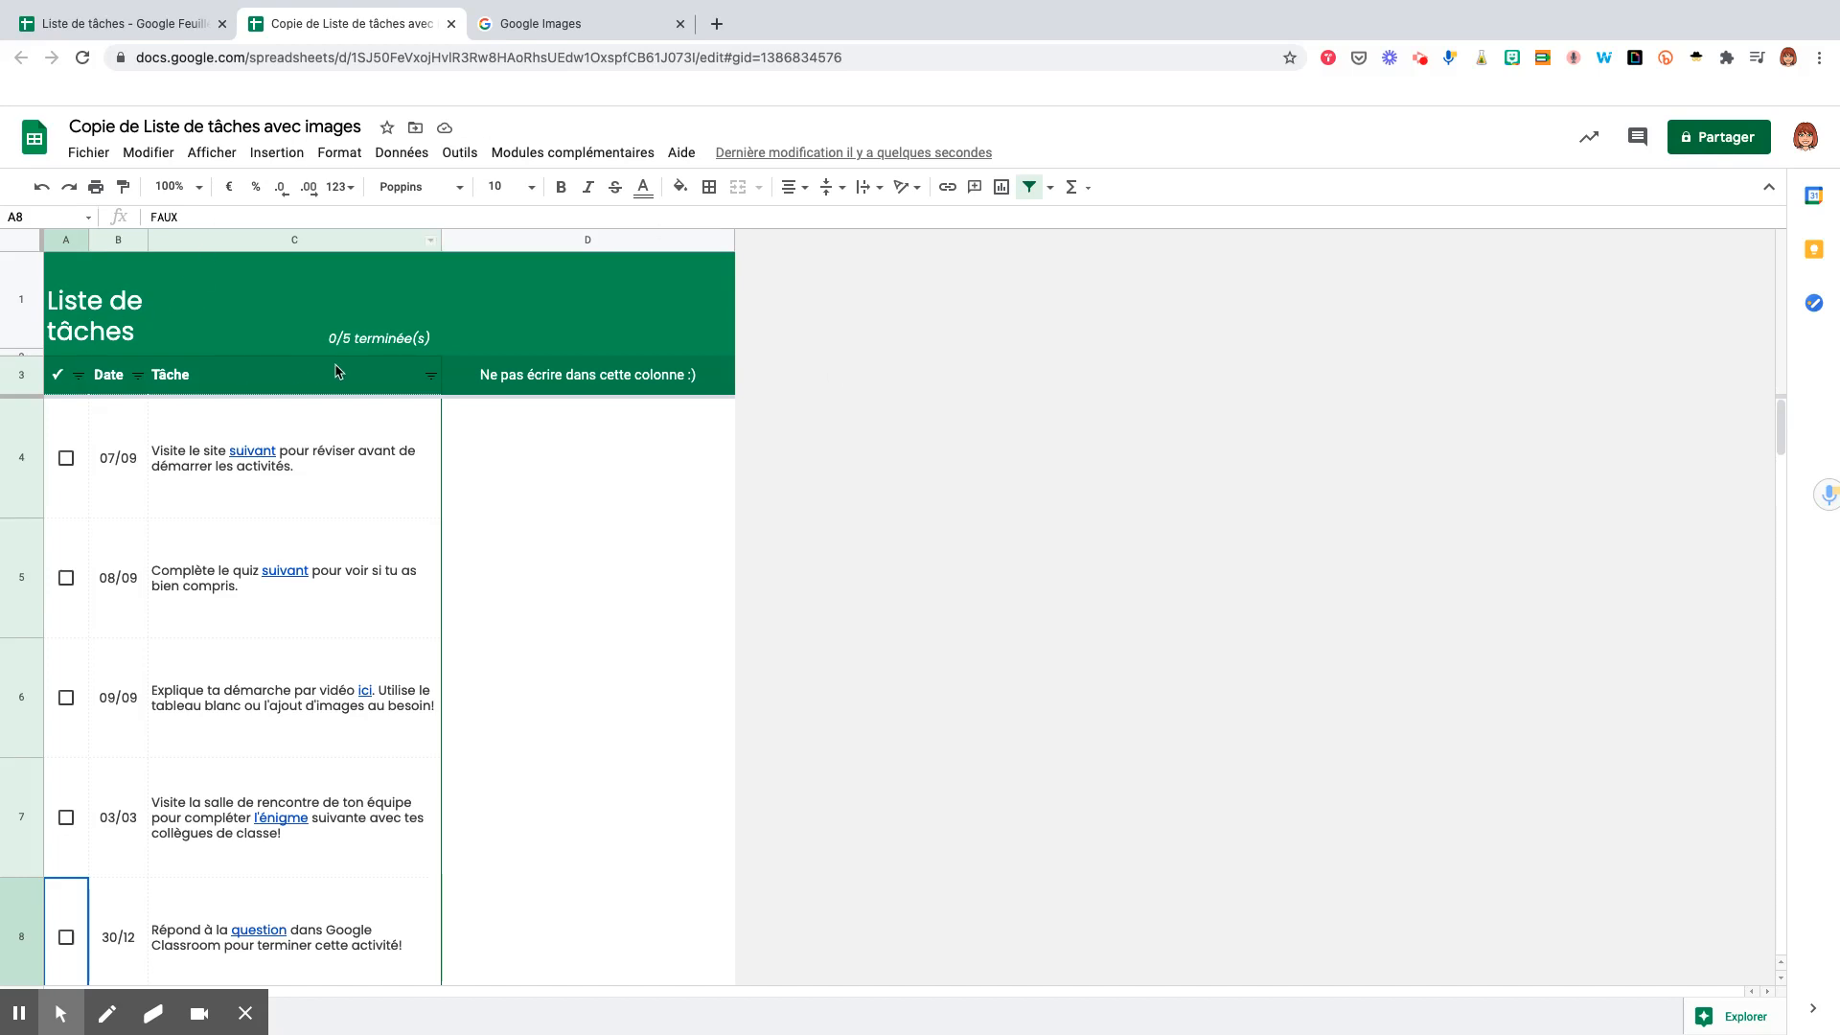
{"action": "mouse_move", "coordinate": [377, 805]}
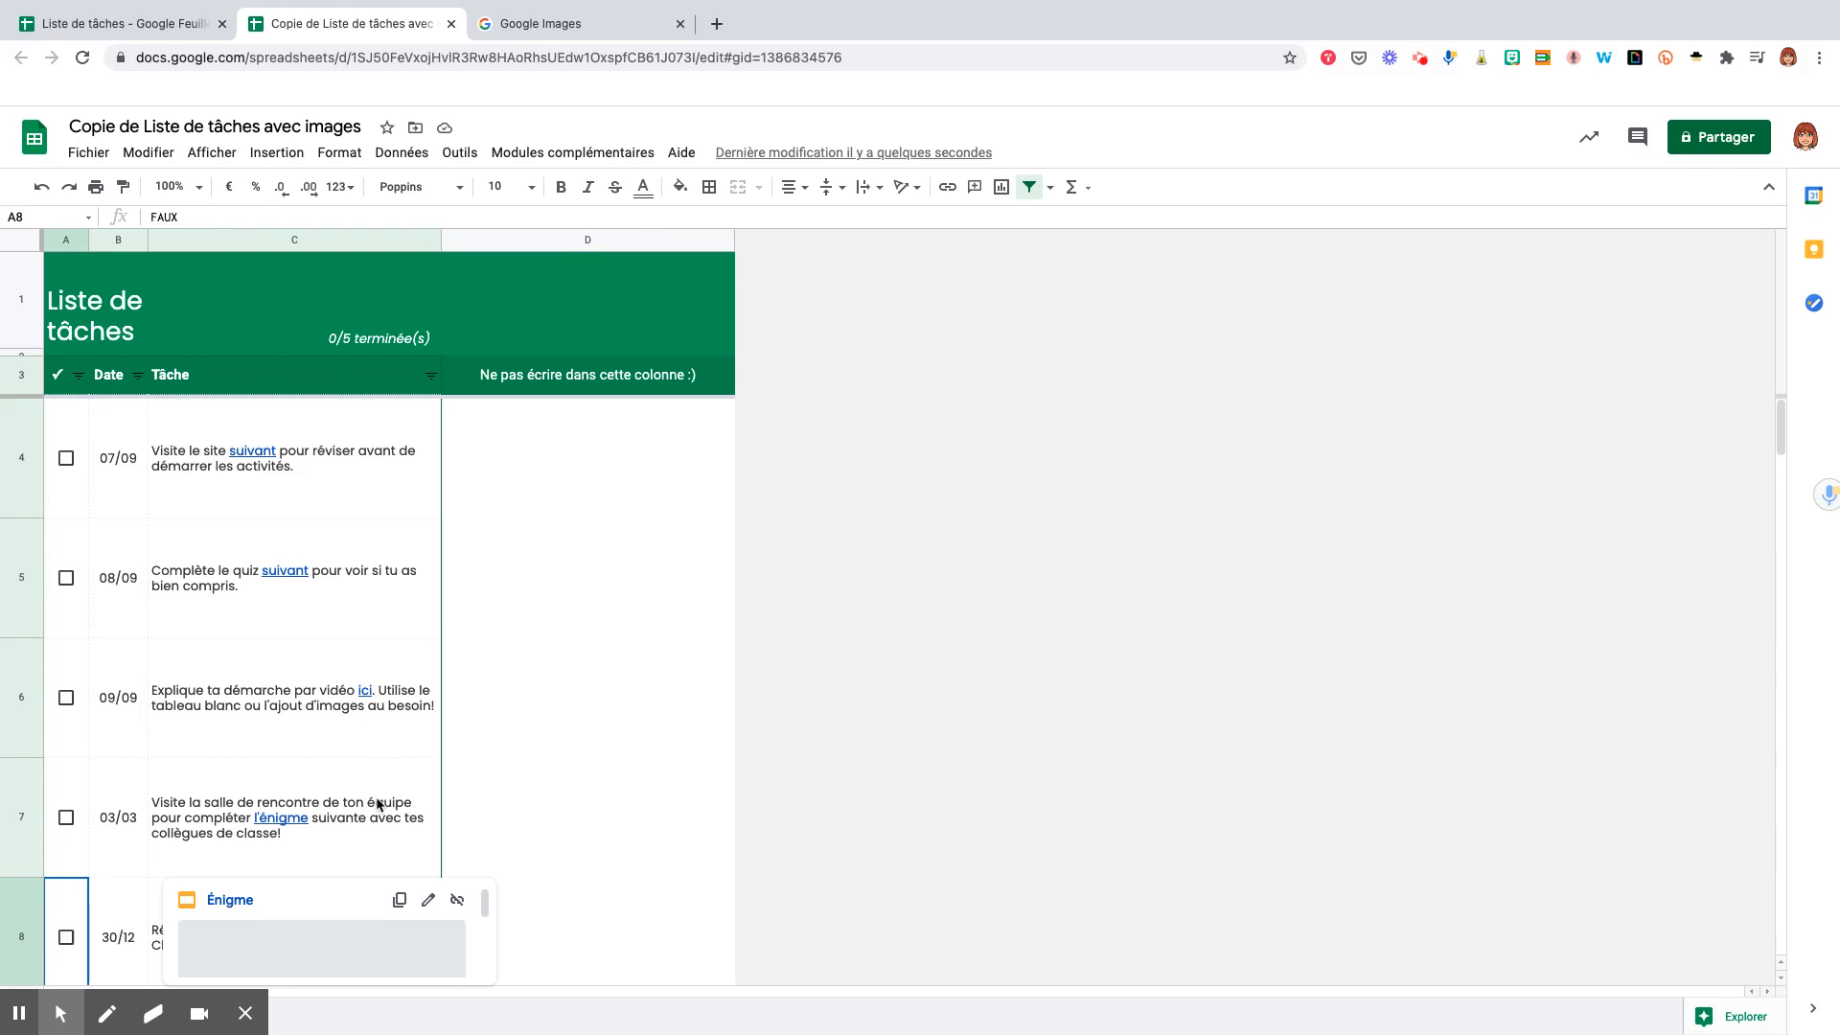
{"action": "mouse_move", "coordinate": [301, 485]}
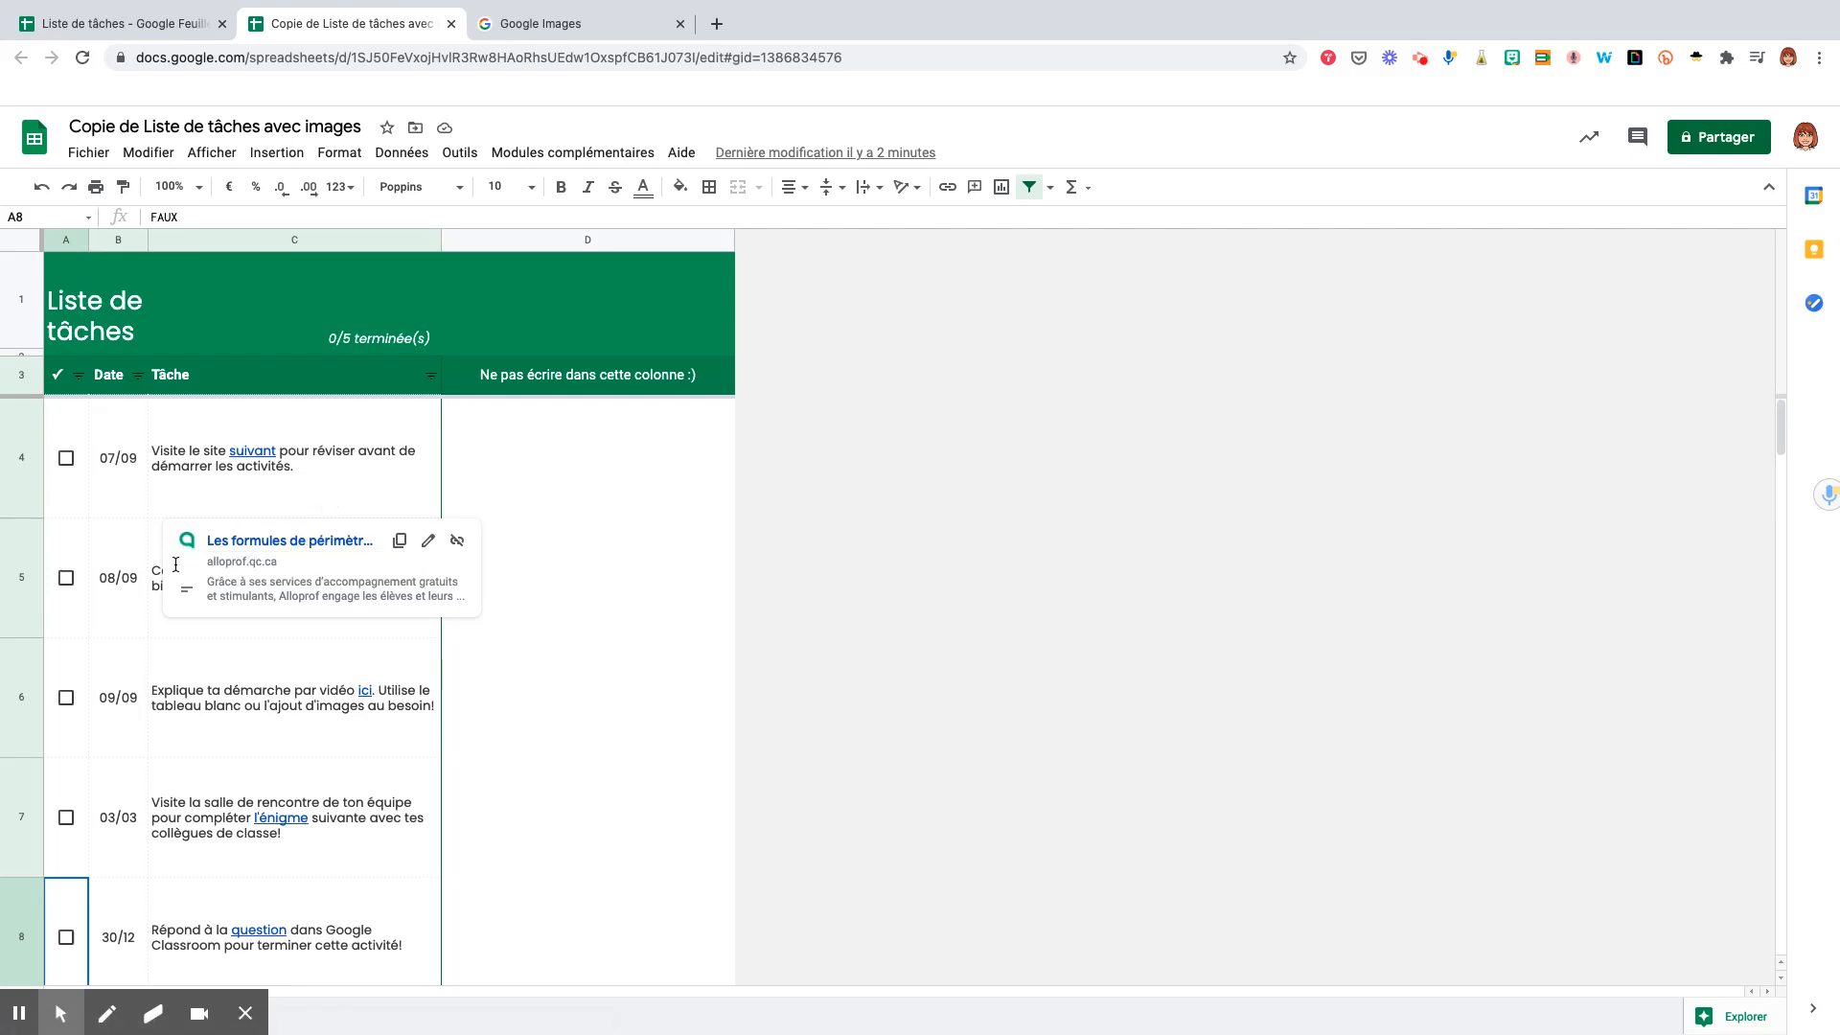
{"action": "left_click", "coordinate": [161, 621]}
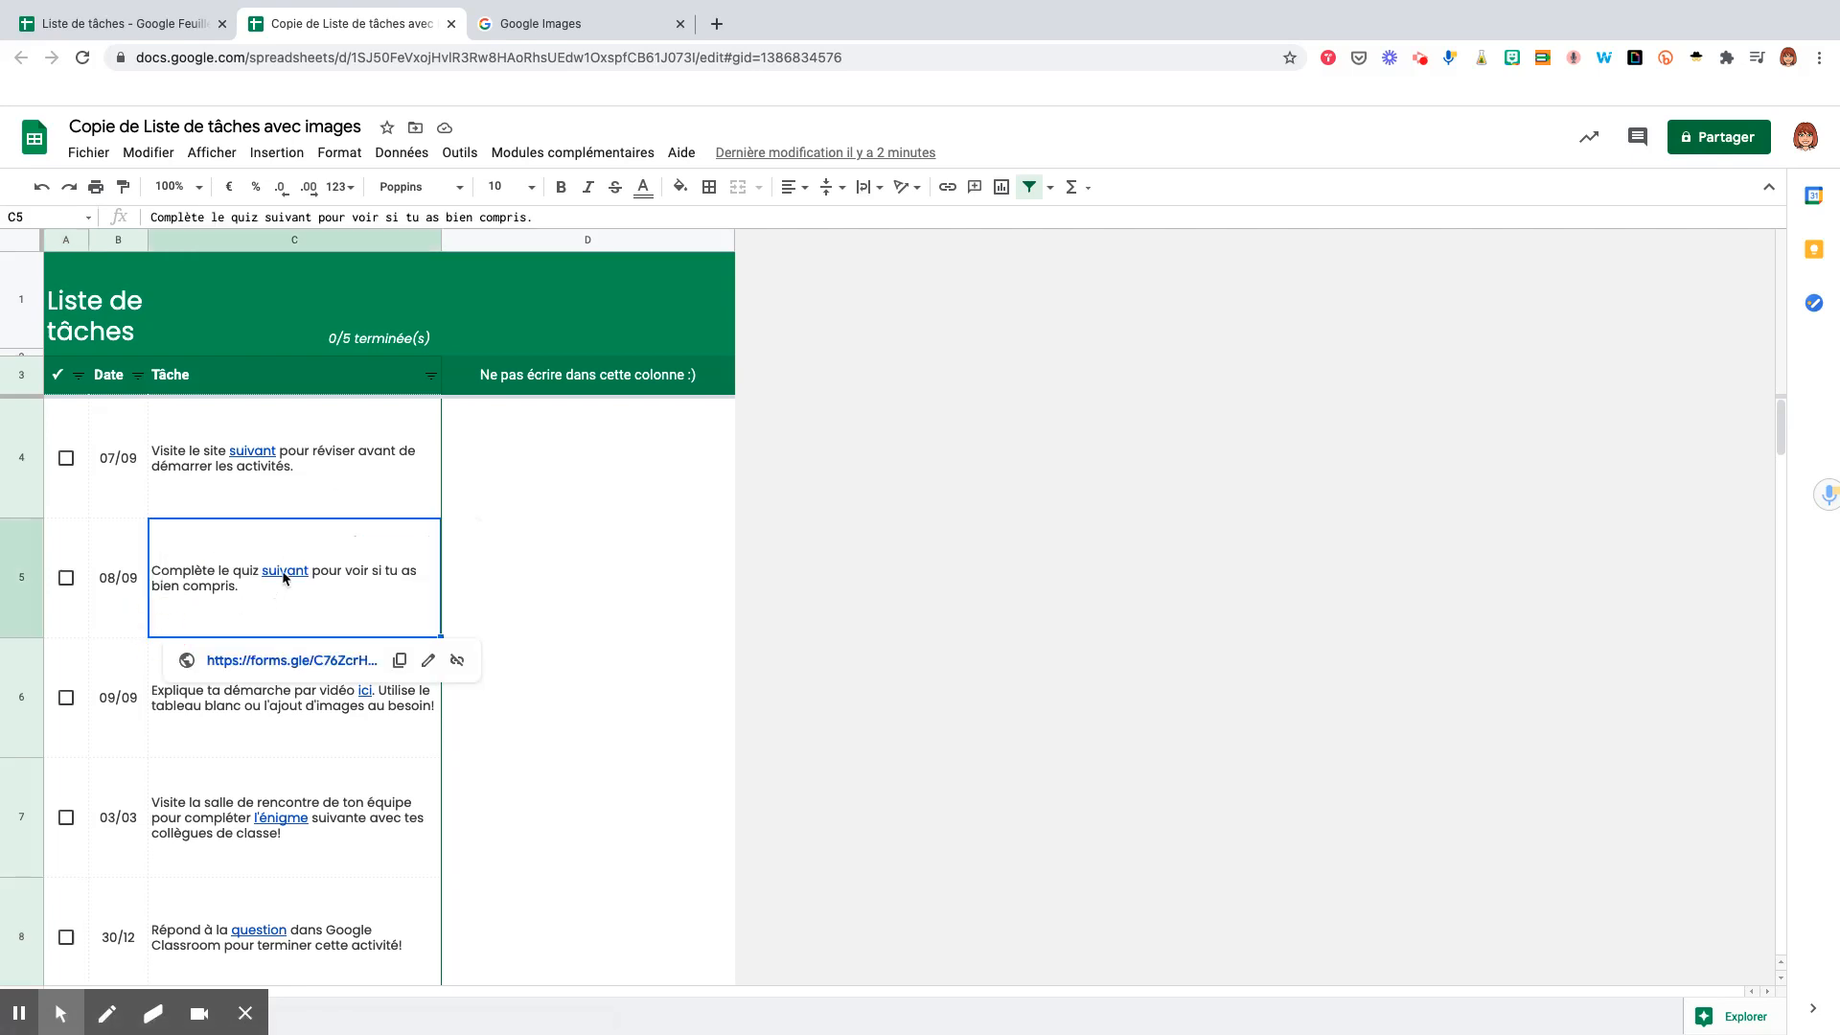
{"action": "left_click", "coordinate": [264, 722]}
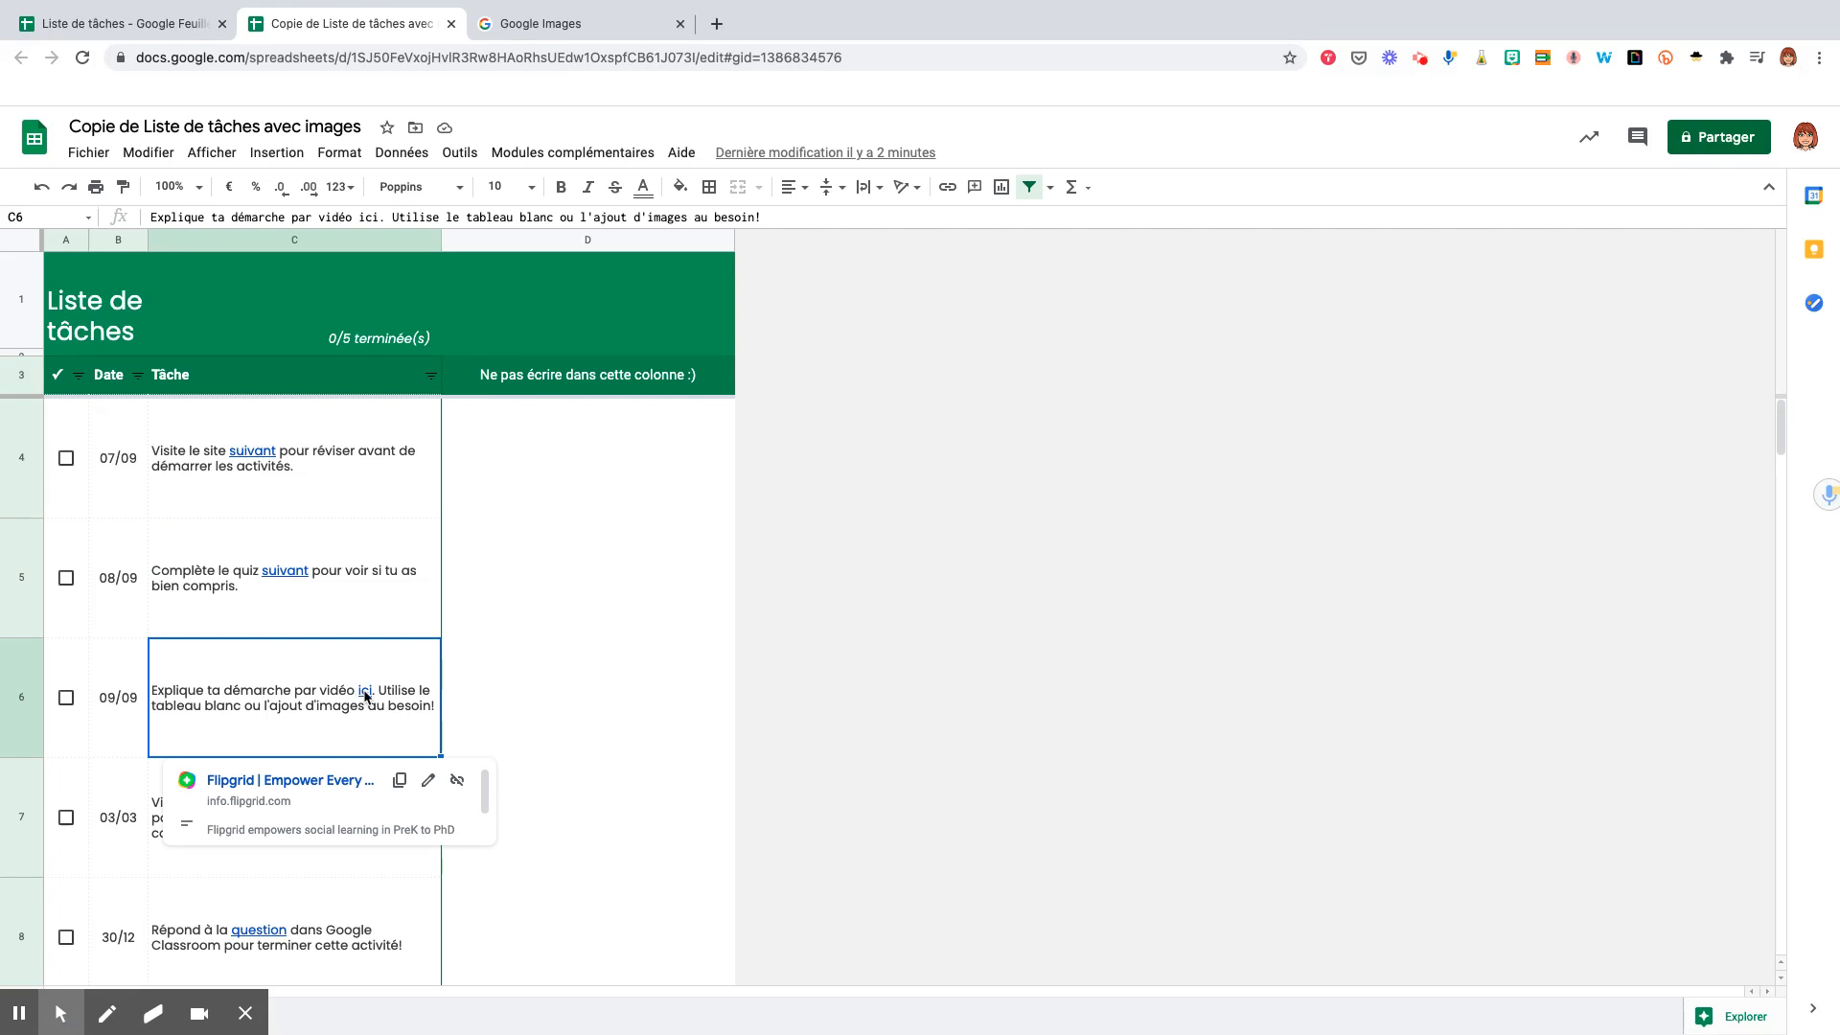
{"action": "left_click", "coordinate": [156, 846]}
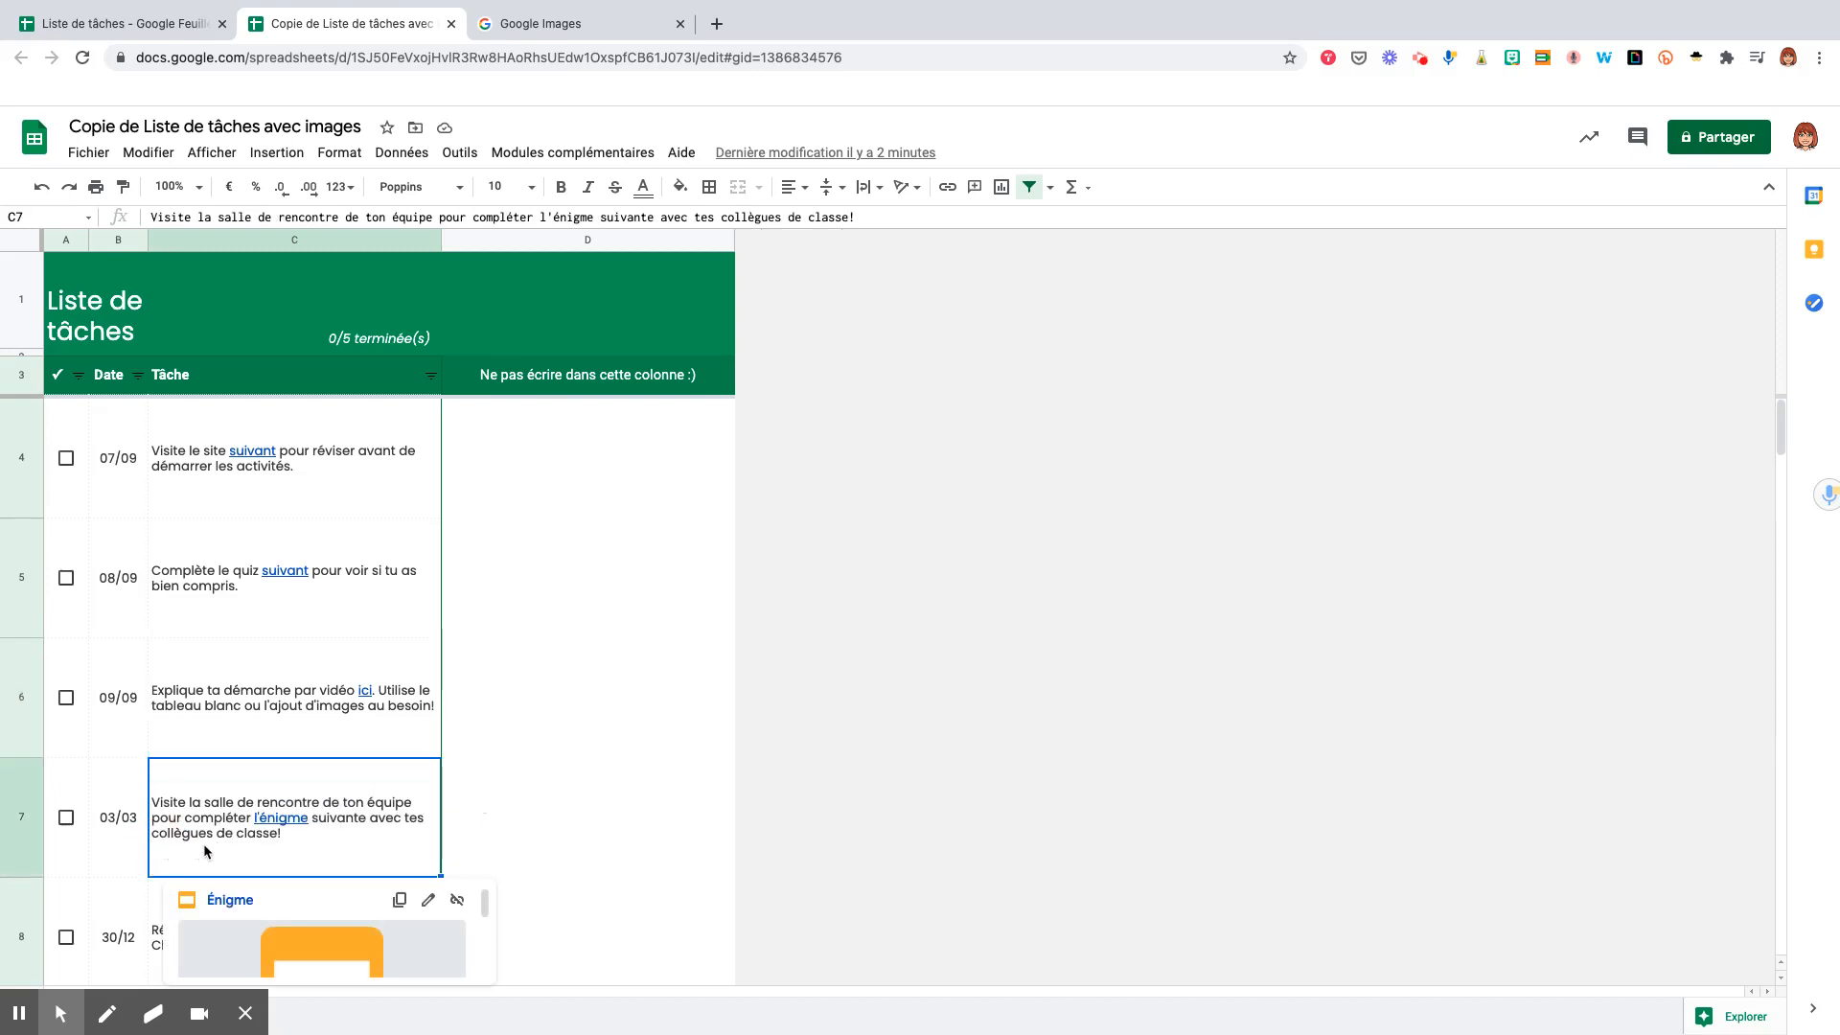
{"action": "scroll", "coordinate": [205, 850], "scroll_direction": "down", "scroll_amount": 2}
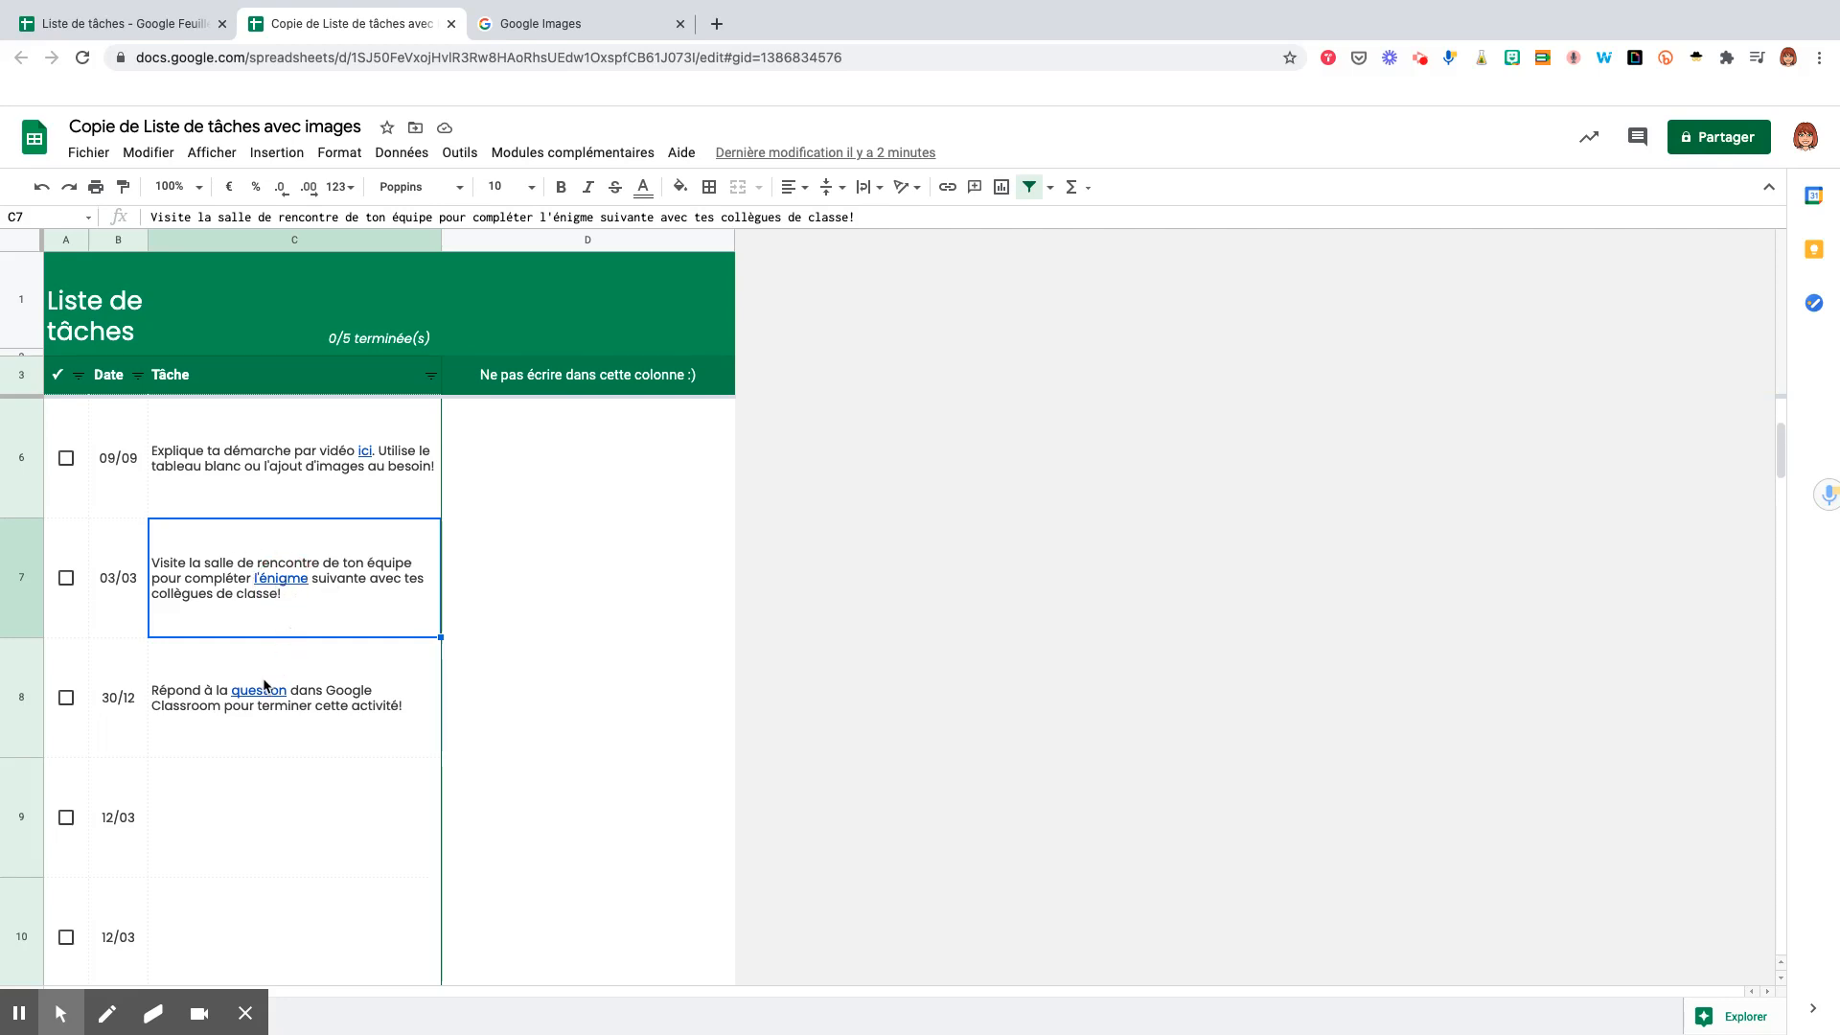
{"action": "left_click", "coordinate": [168, 716]}
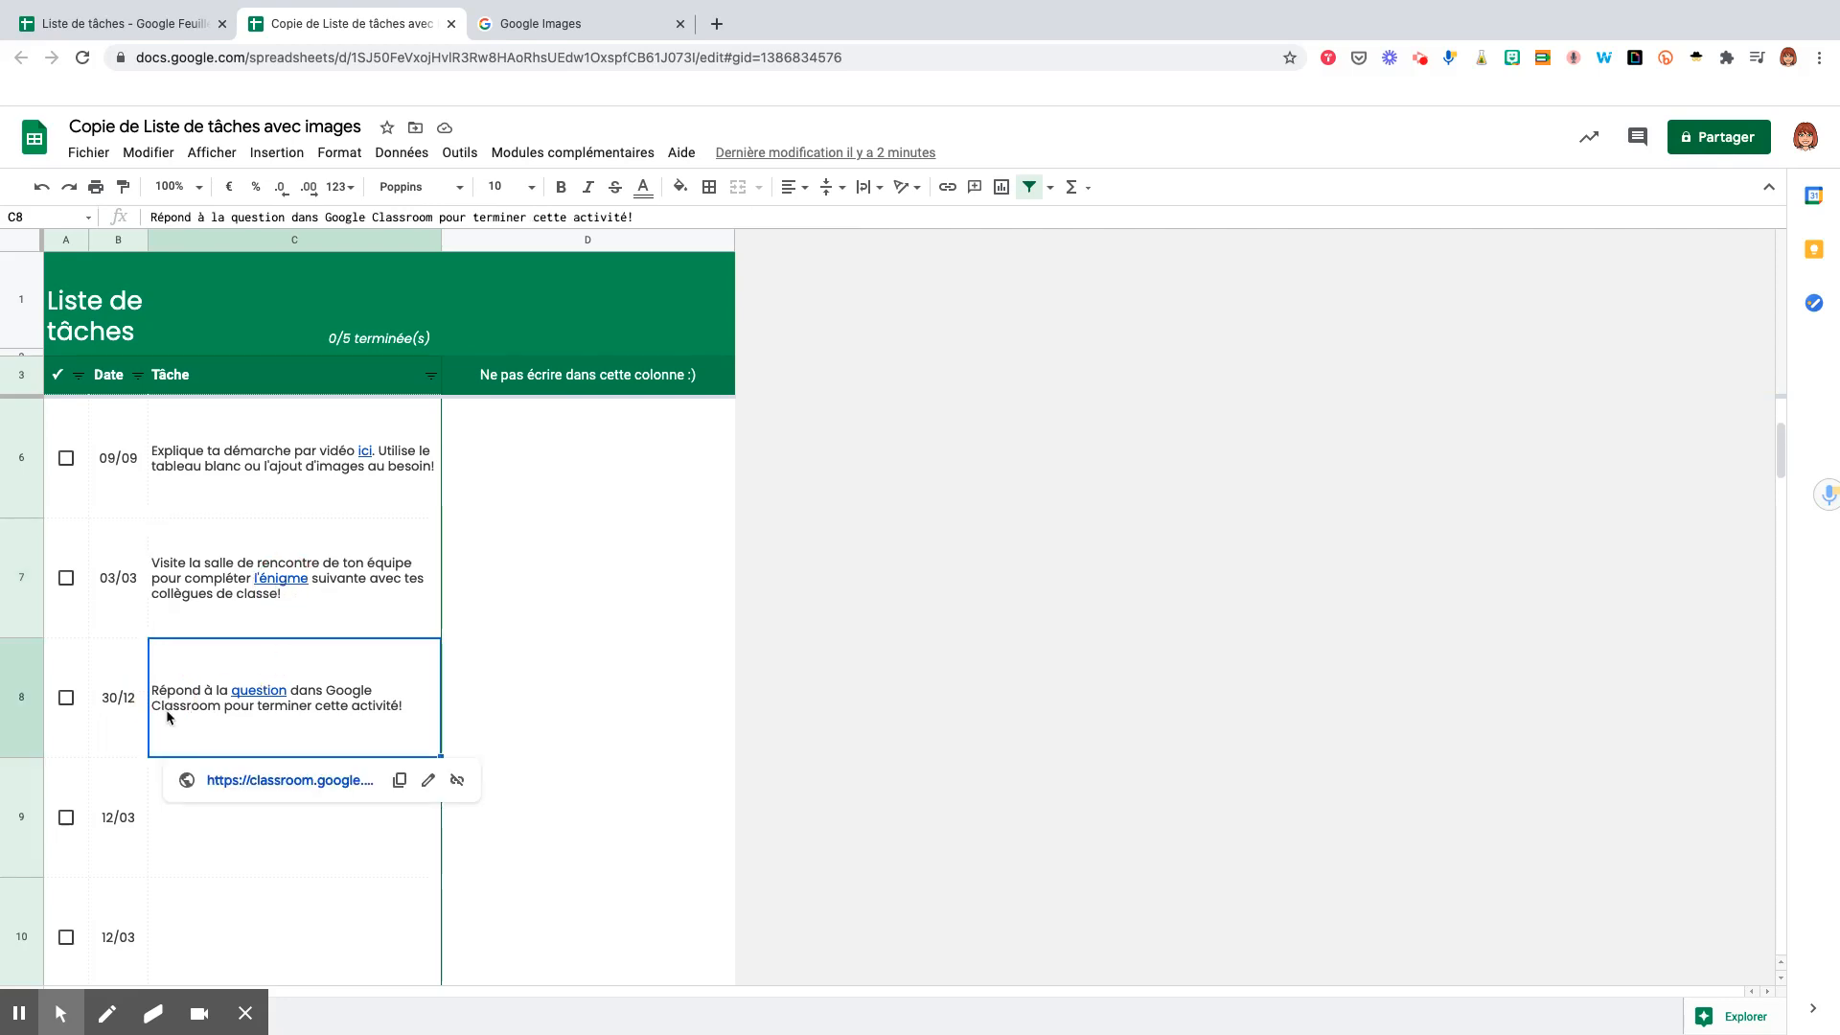
Step: Open the Google Classroom question linked in row 8, find its option for copying the link, and return to the task list
{"action": "left_click", "coordinate": [308, 789]}
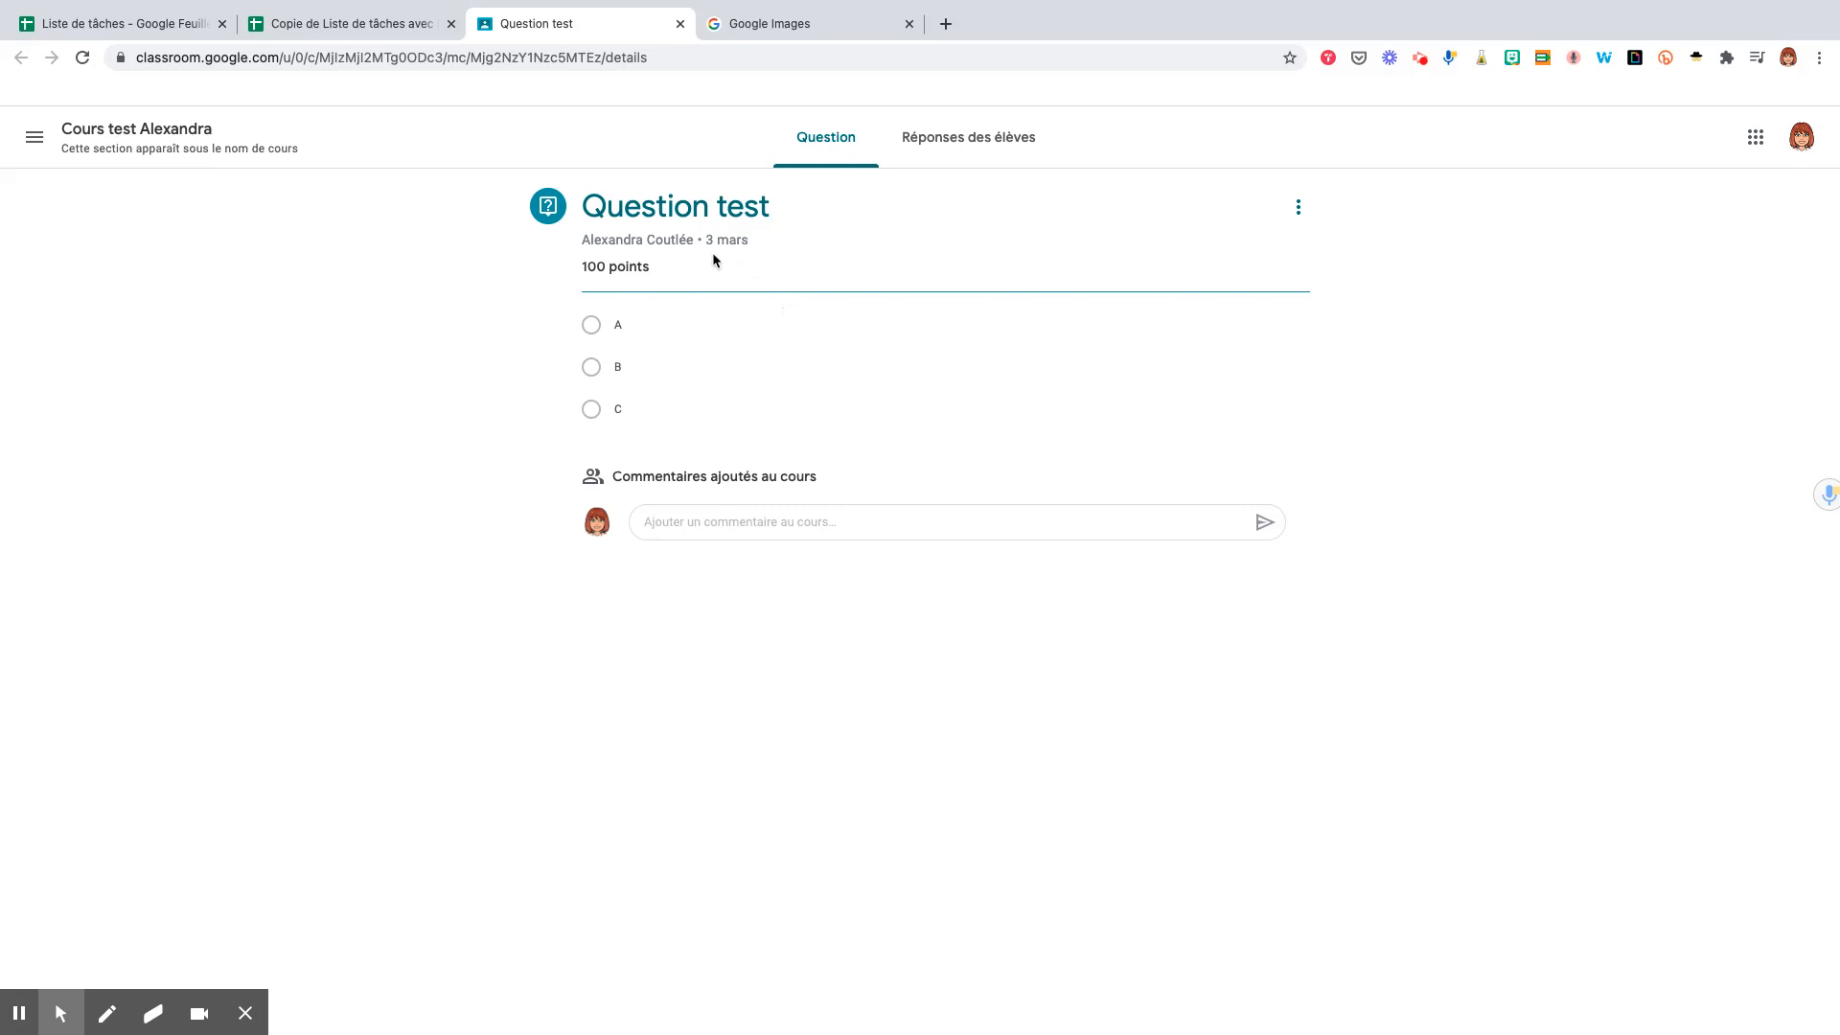
{"action": "left_click", "coordinate": [1299, 209]}
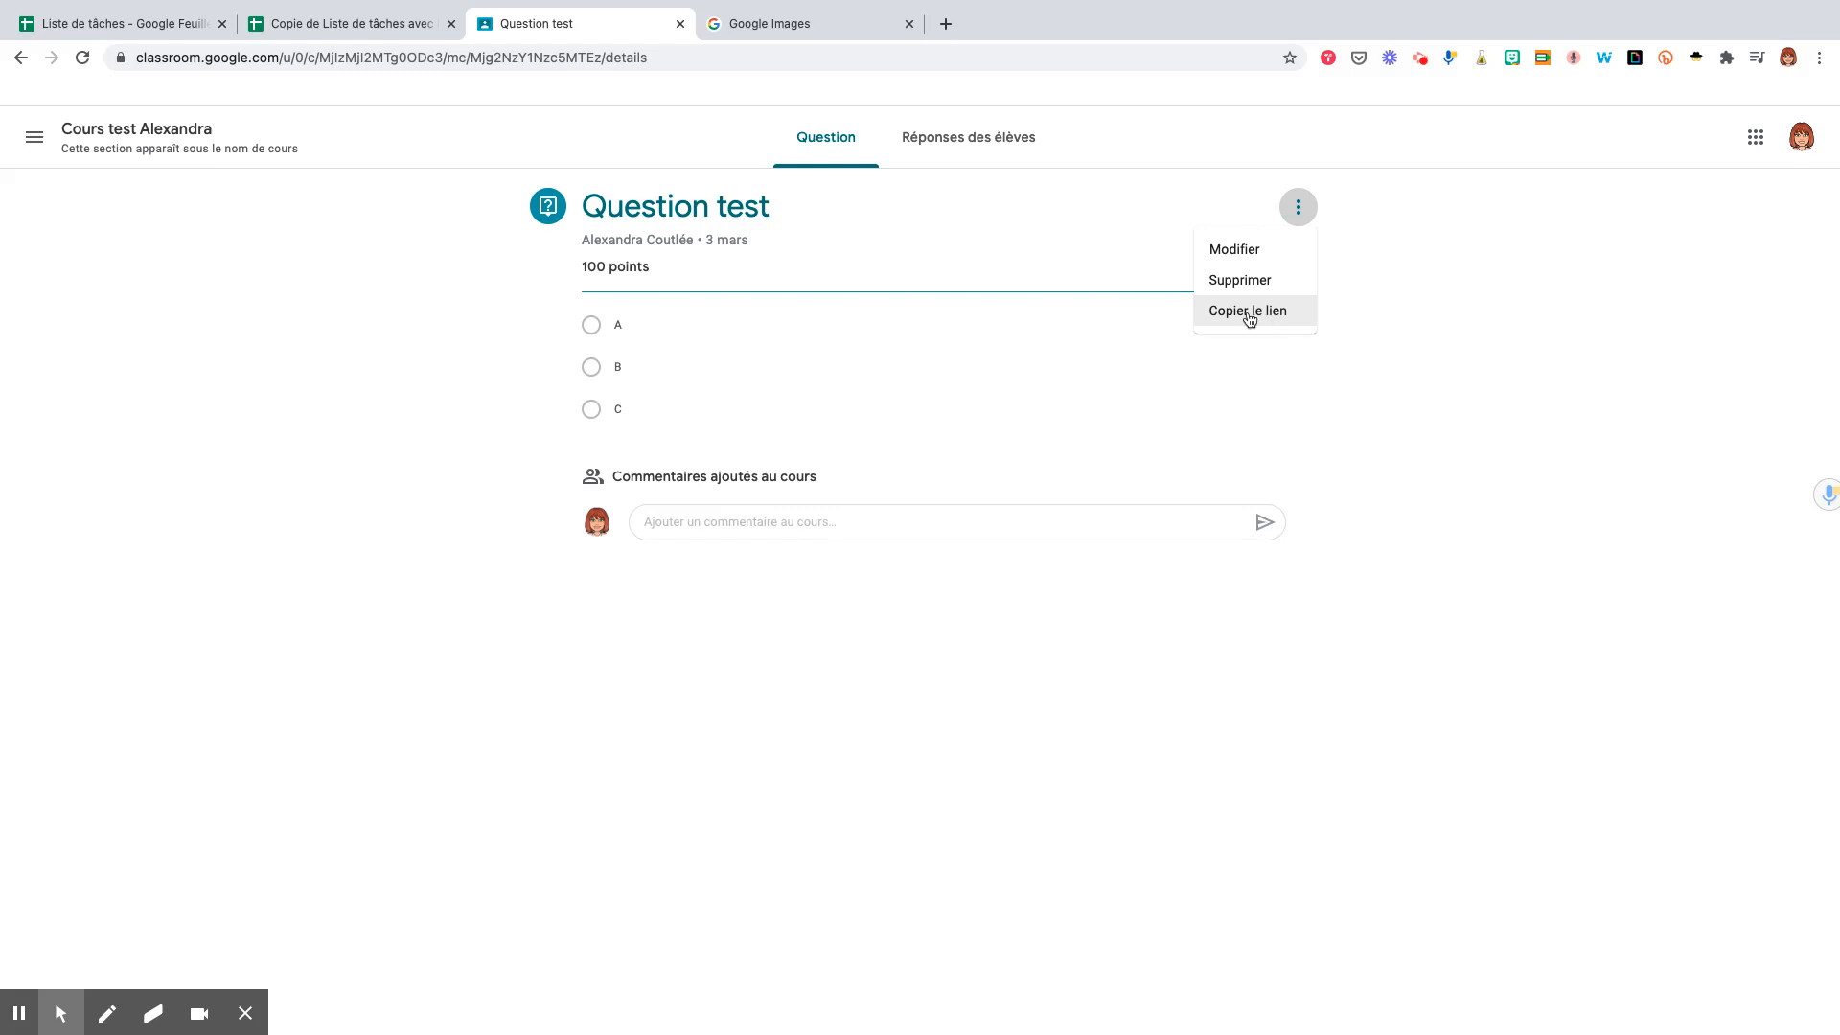
{"action": "left_click", "coordinate": [300, 9]}
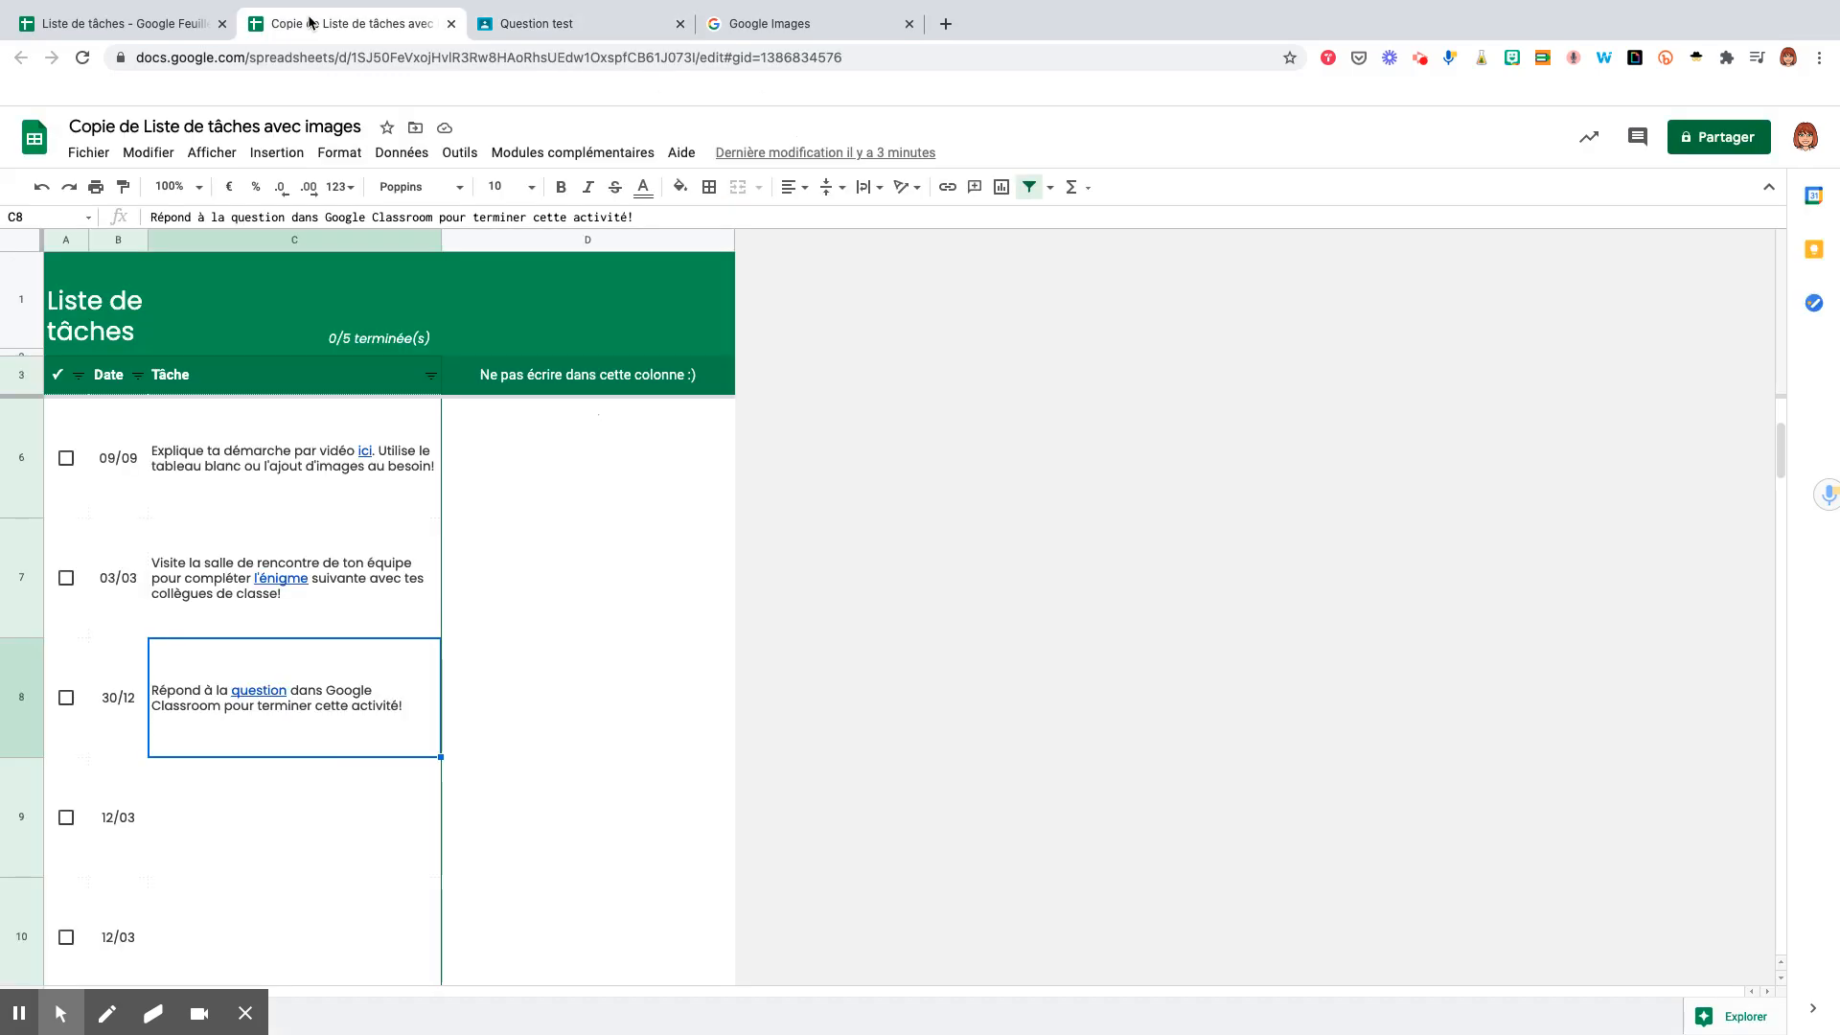
{"action": "left_click", "coordinate": [573, 27]}
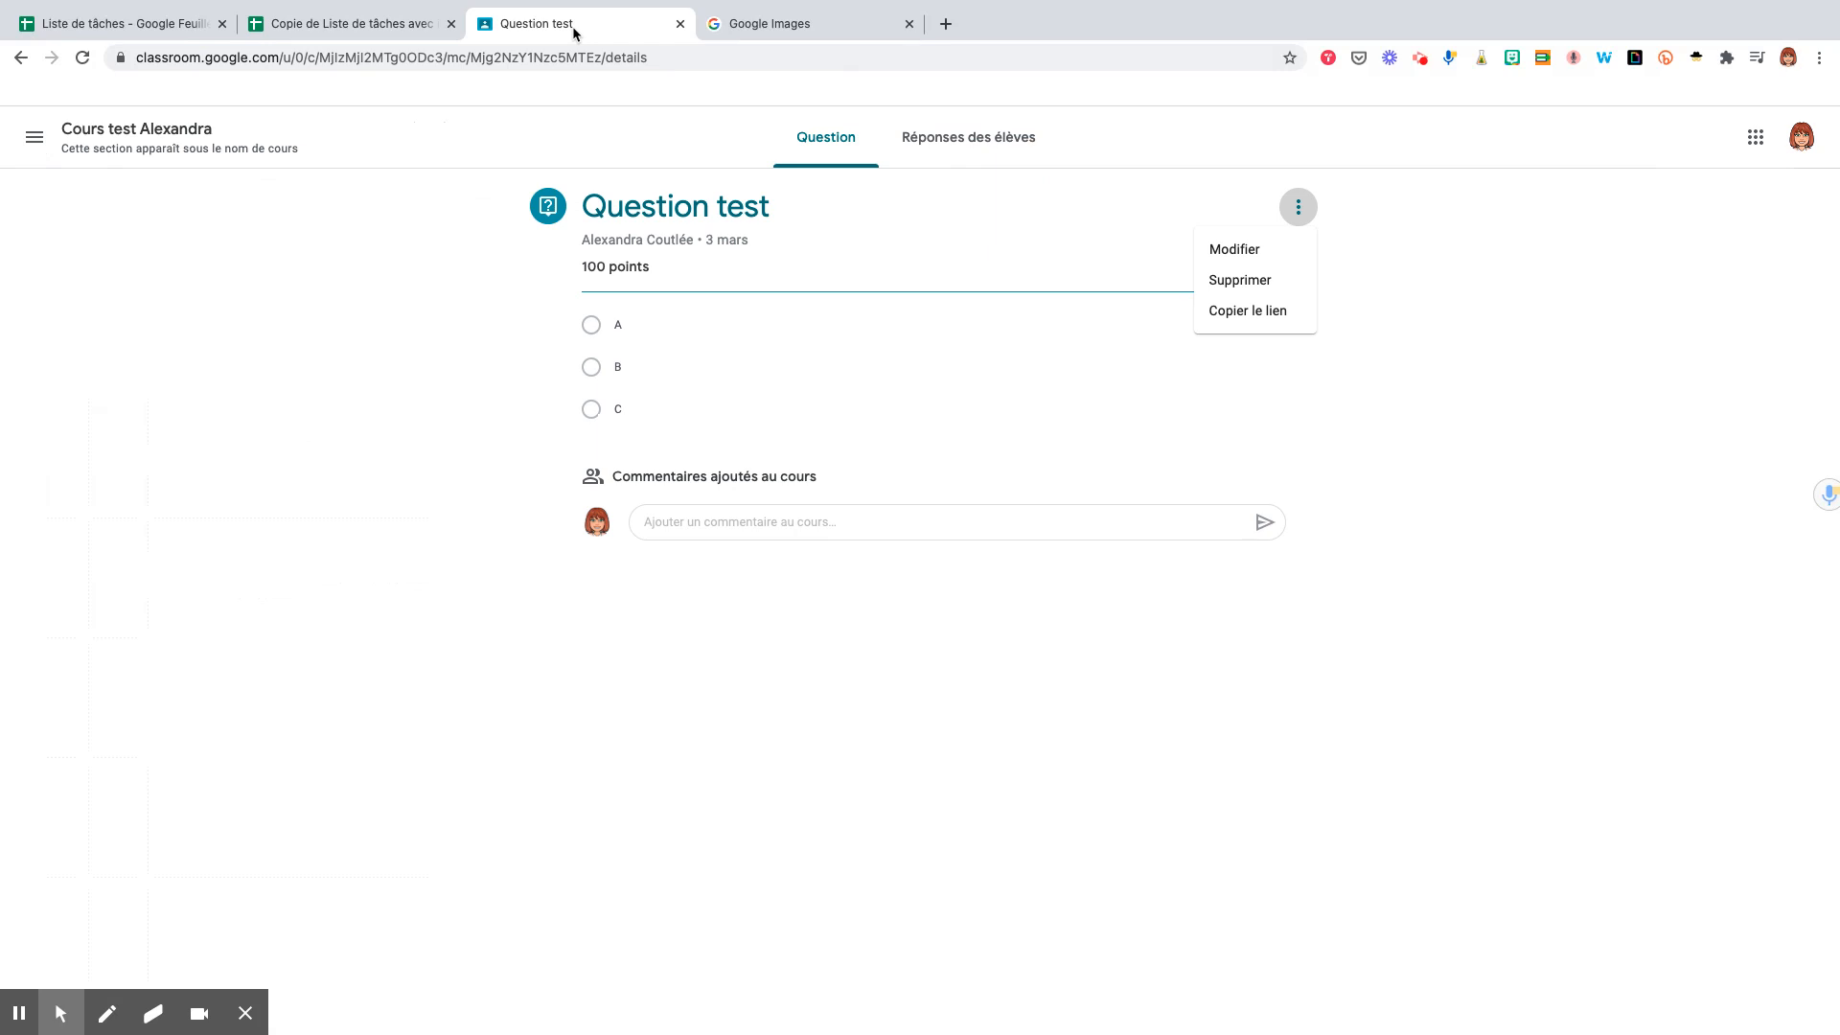
{"action": "left_click", "coordinate": [374, 23]}
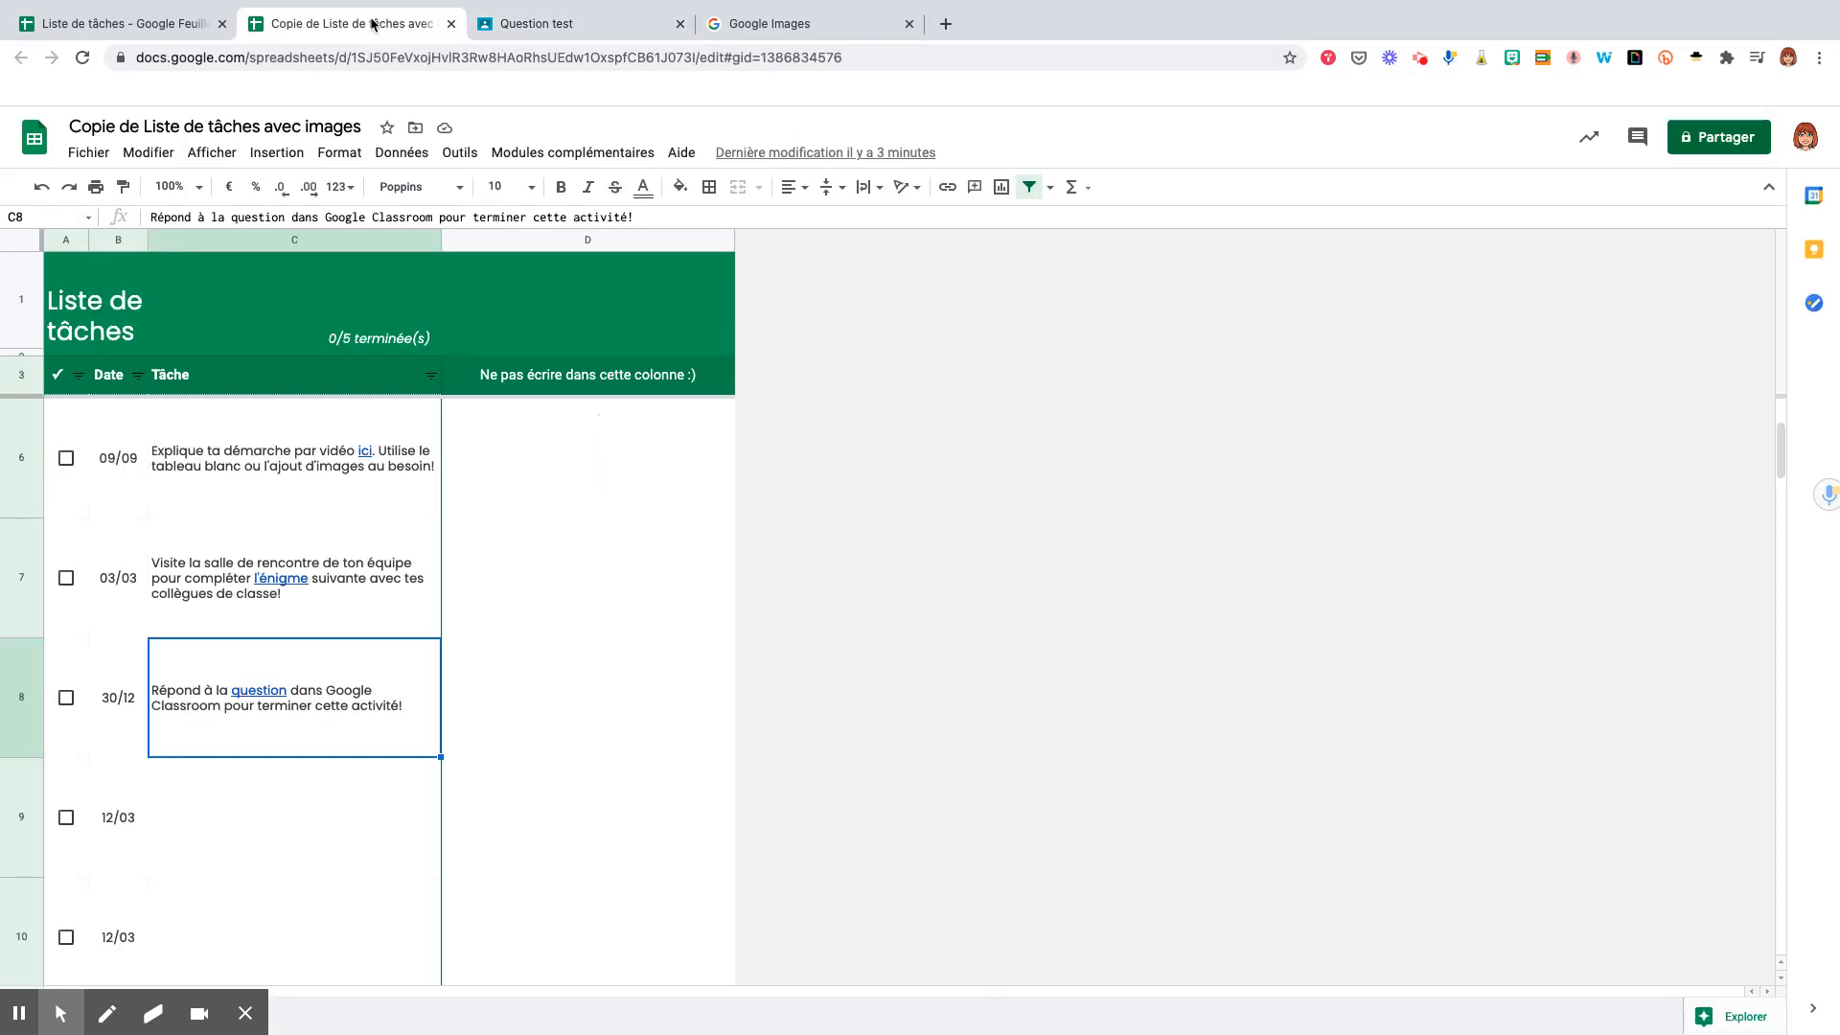
Step: Mark all five tasks in rows 4 to 8 as completed
{"action": "scroll", "coordinate": [266, 664], "scroll_direction": "up", "scroll_amount": 3}
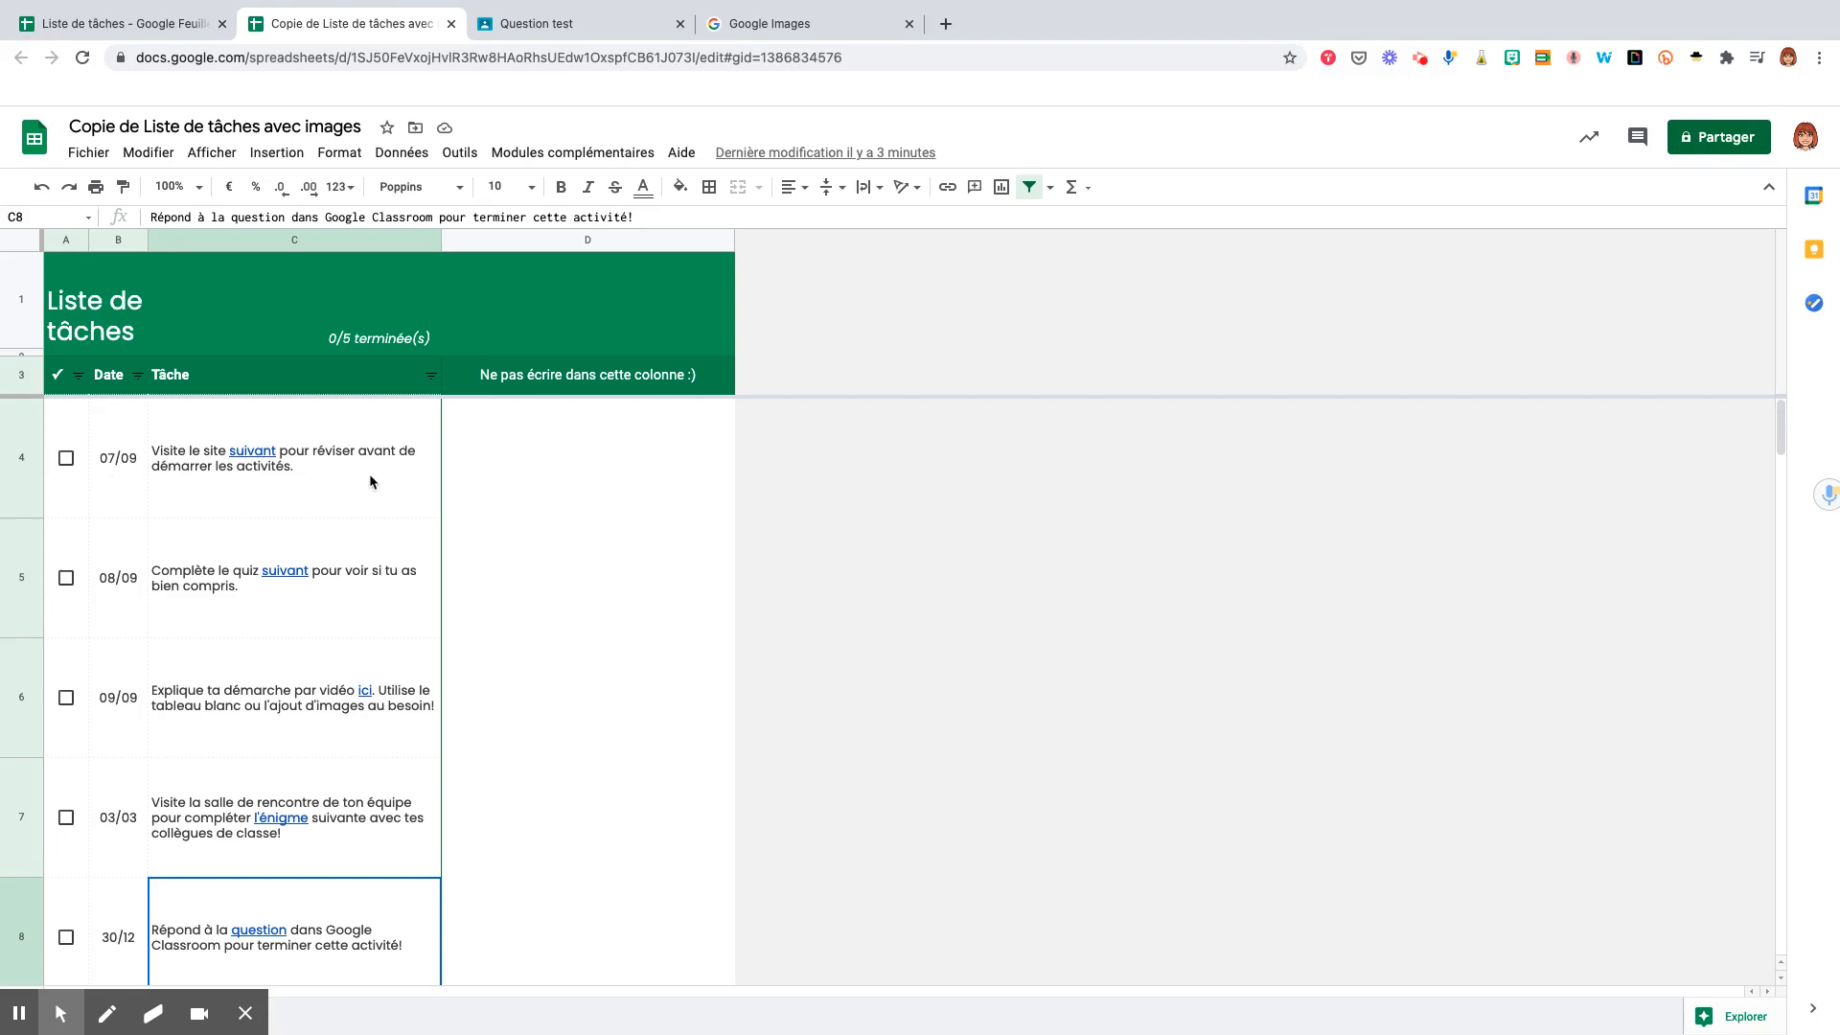
{"action": "left_click", "coordinate": [66, 458]}
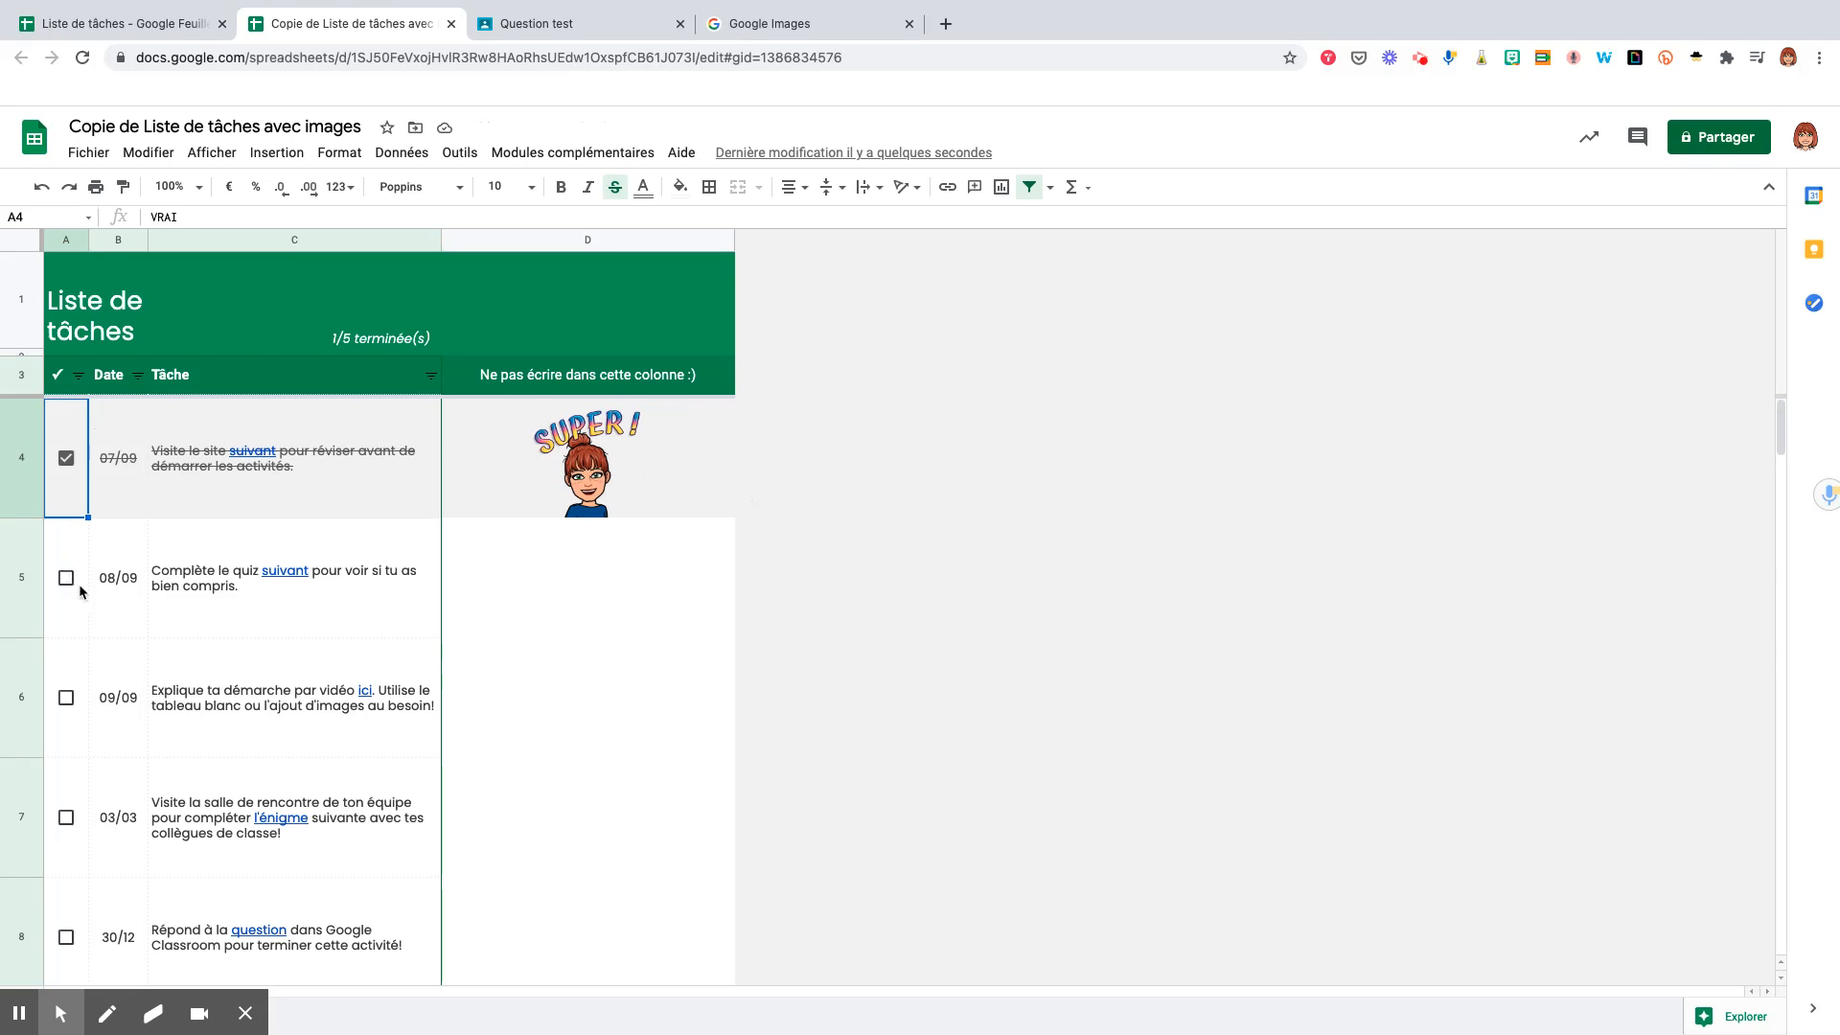
{"action": "mouse_move", "coordinate": [209, 616]}
{"action": "left_click", "coordinate": [66, 579]}
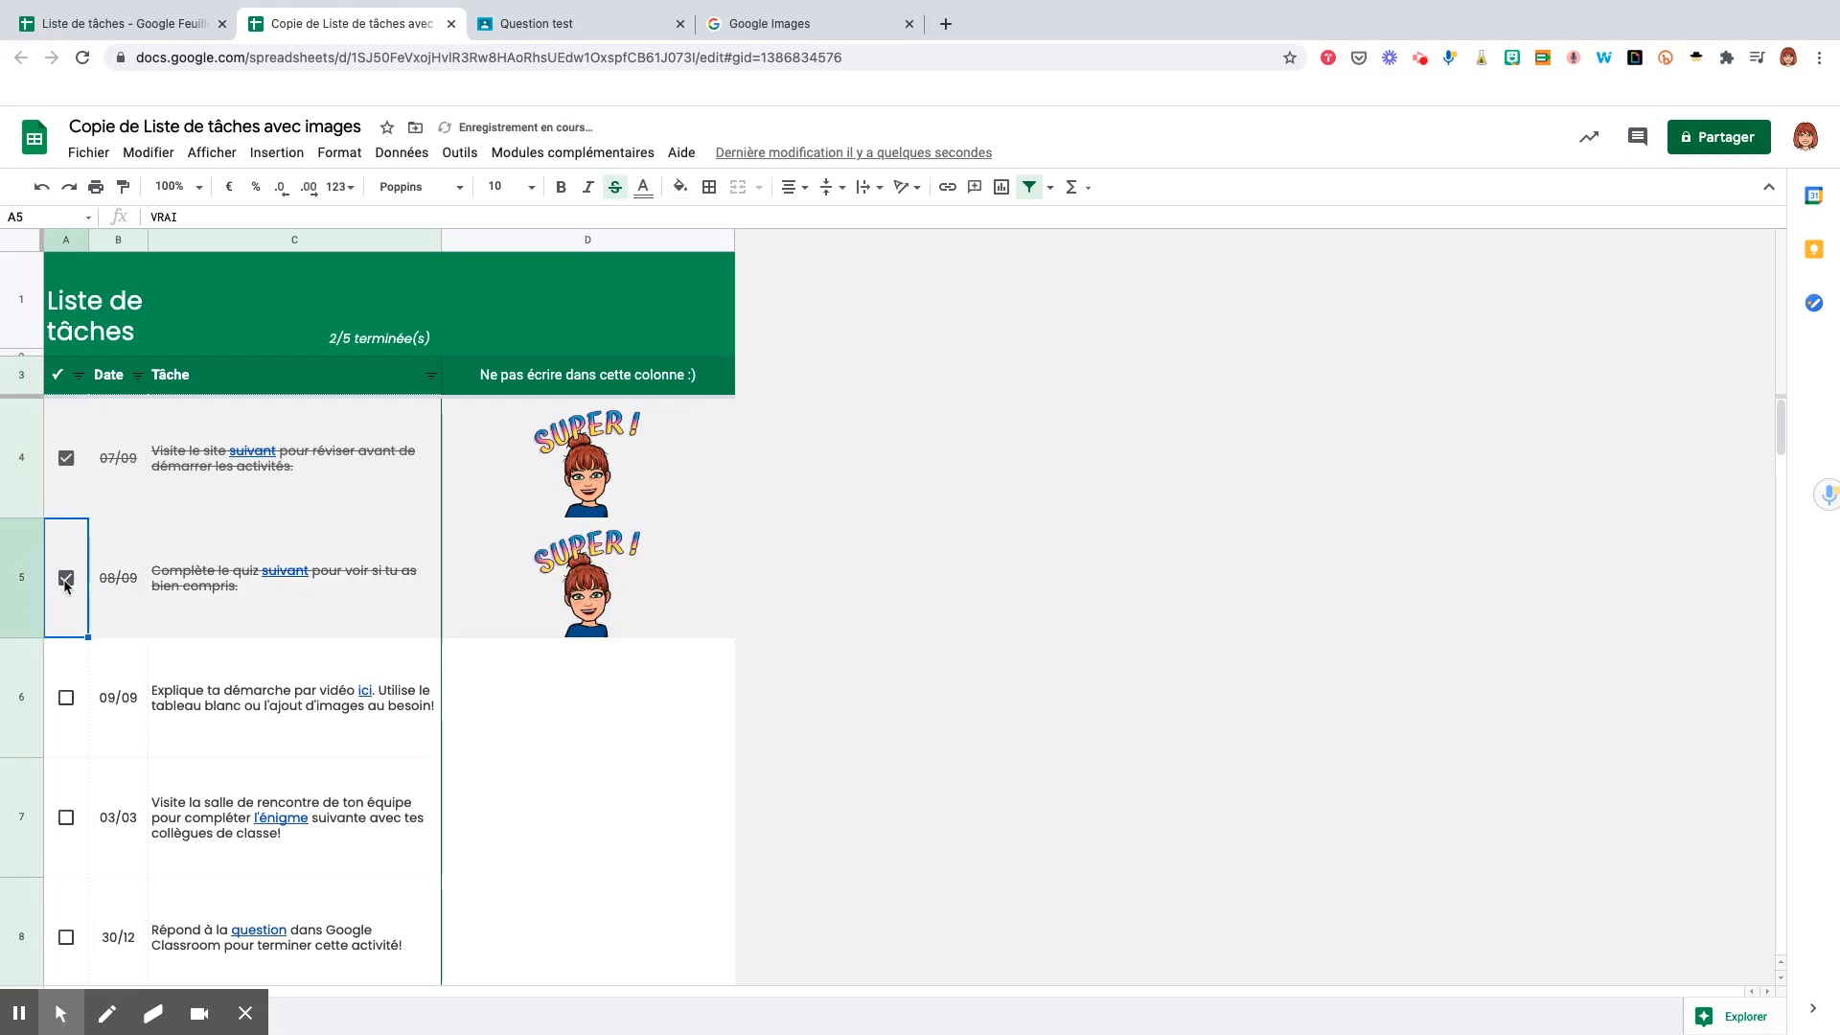
{"action": "left_click", "coordinate": [66, 701]}
{"action": "left_click", "coordinate": [66, 817]}
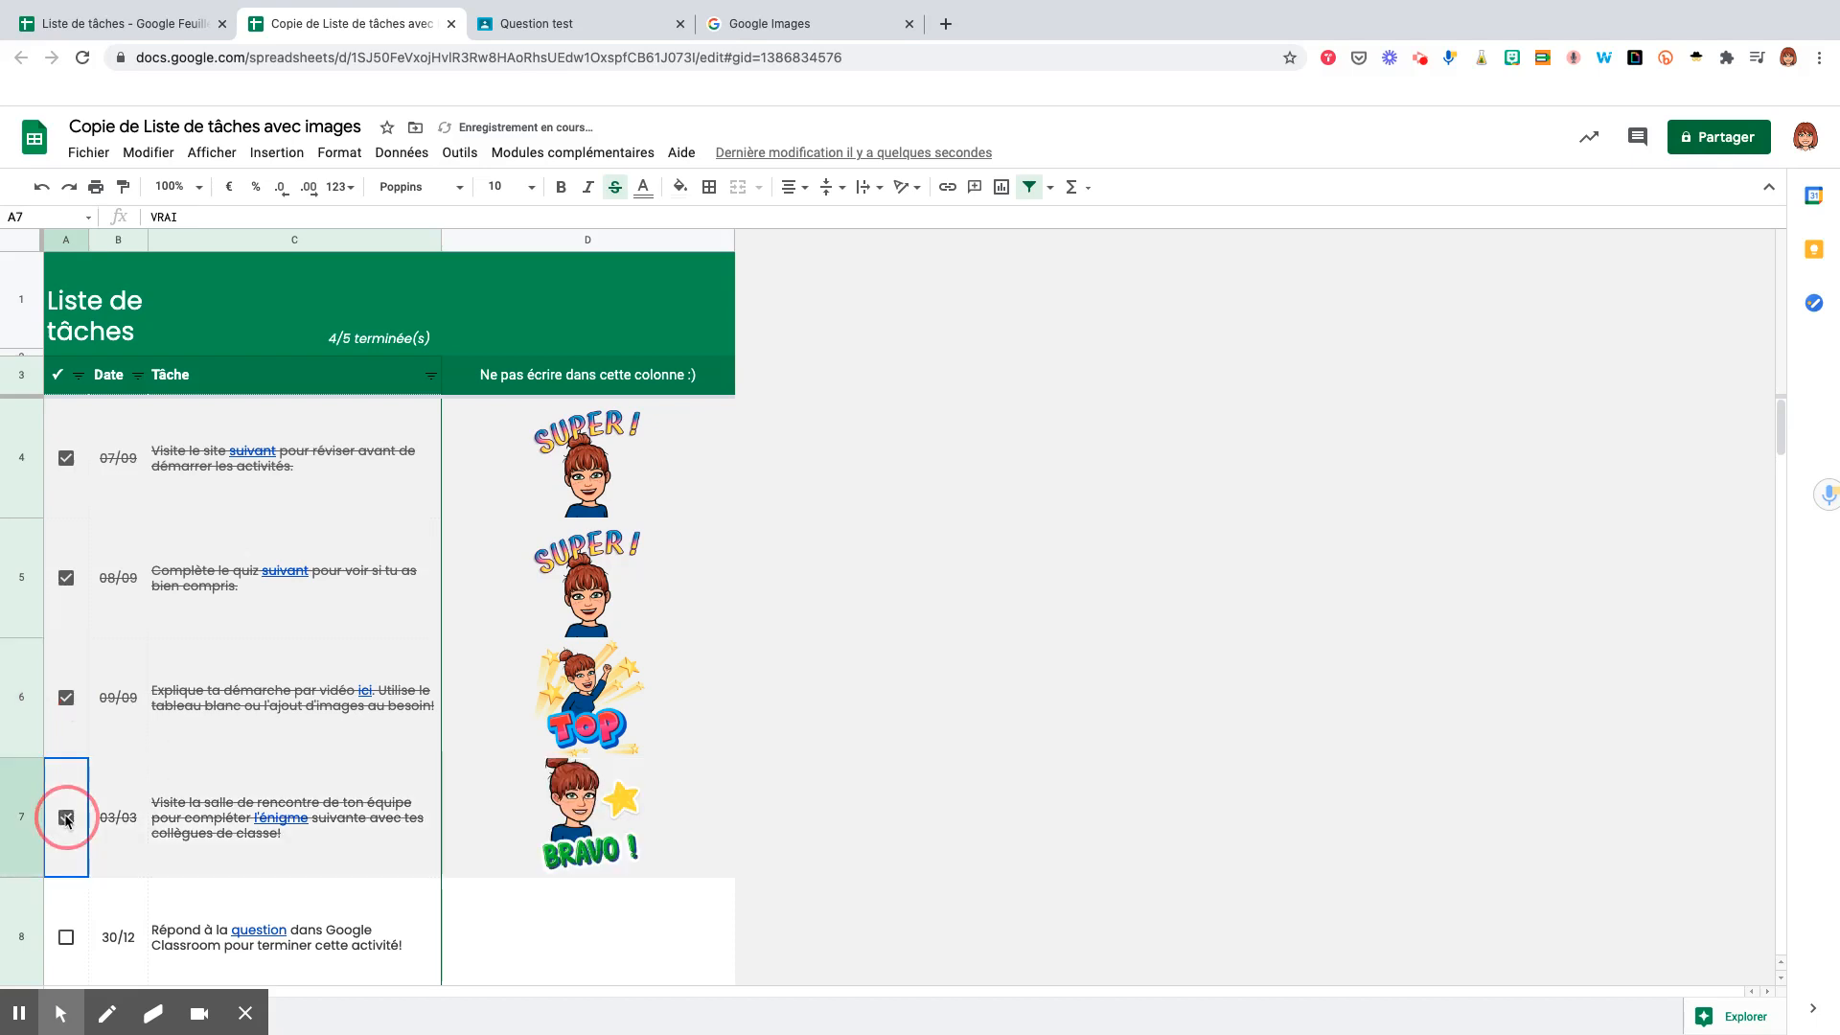
{"action": "left_click", "coordinate": [64, 943]}
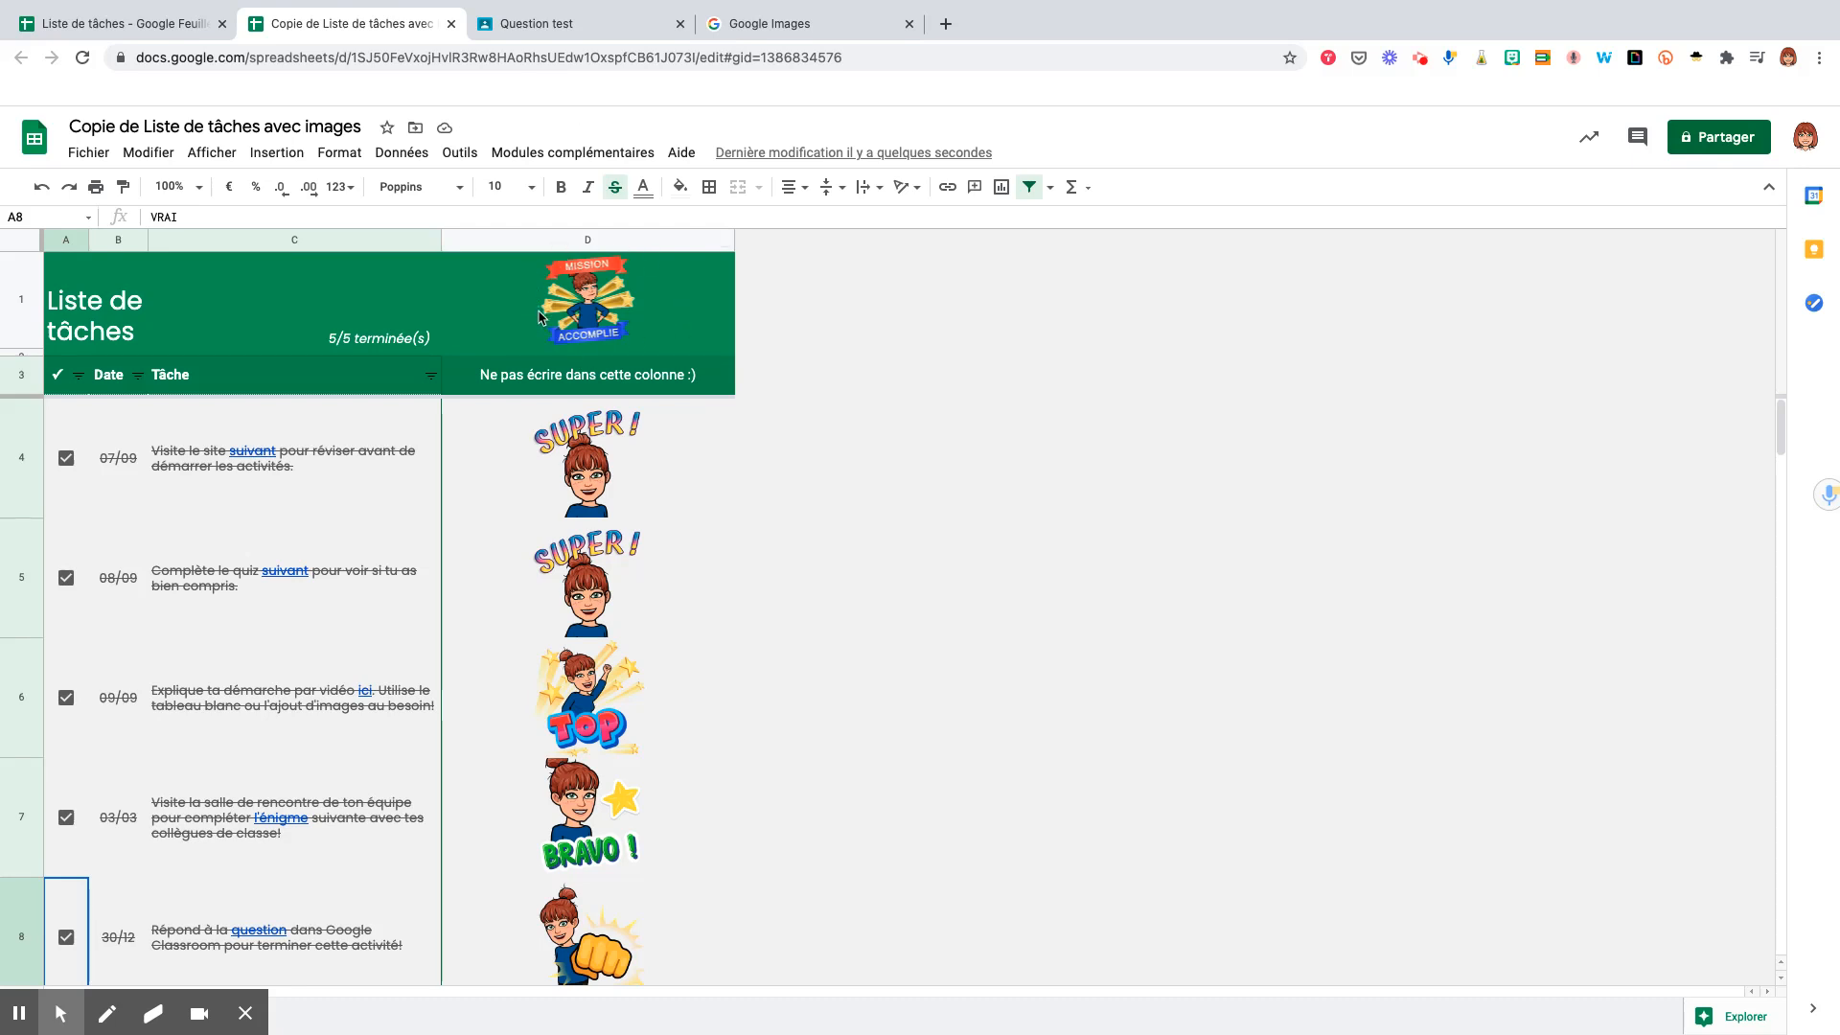
Step: Close the Classroom question page and inspect the conditional image formulas in cells D4 and D1
{"action": "left_click", "coordinate": [679, 24]}
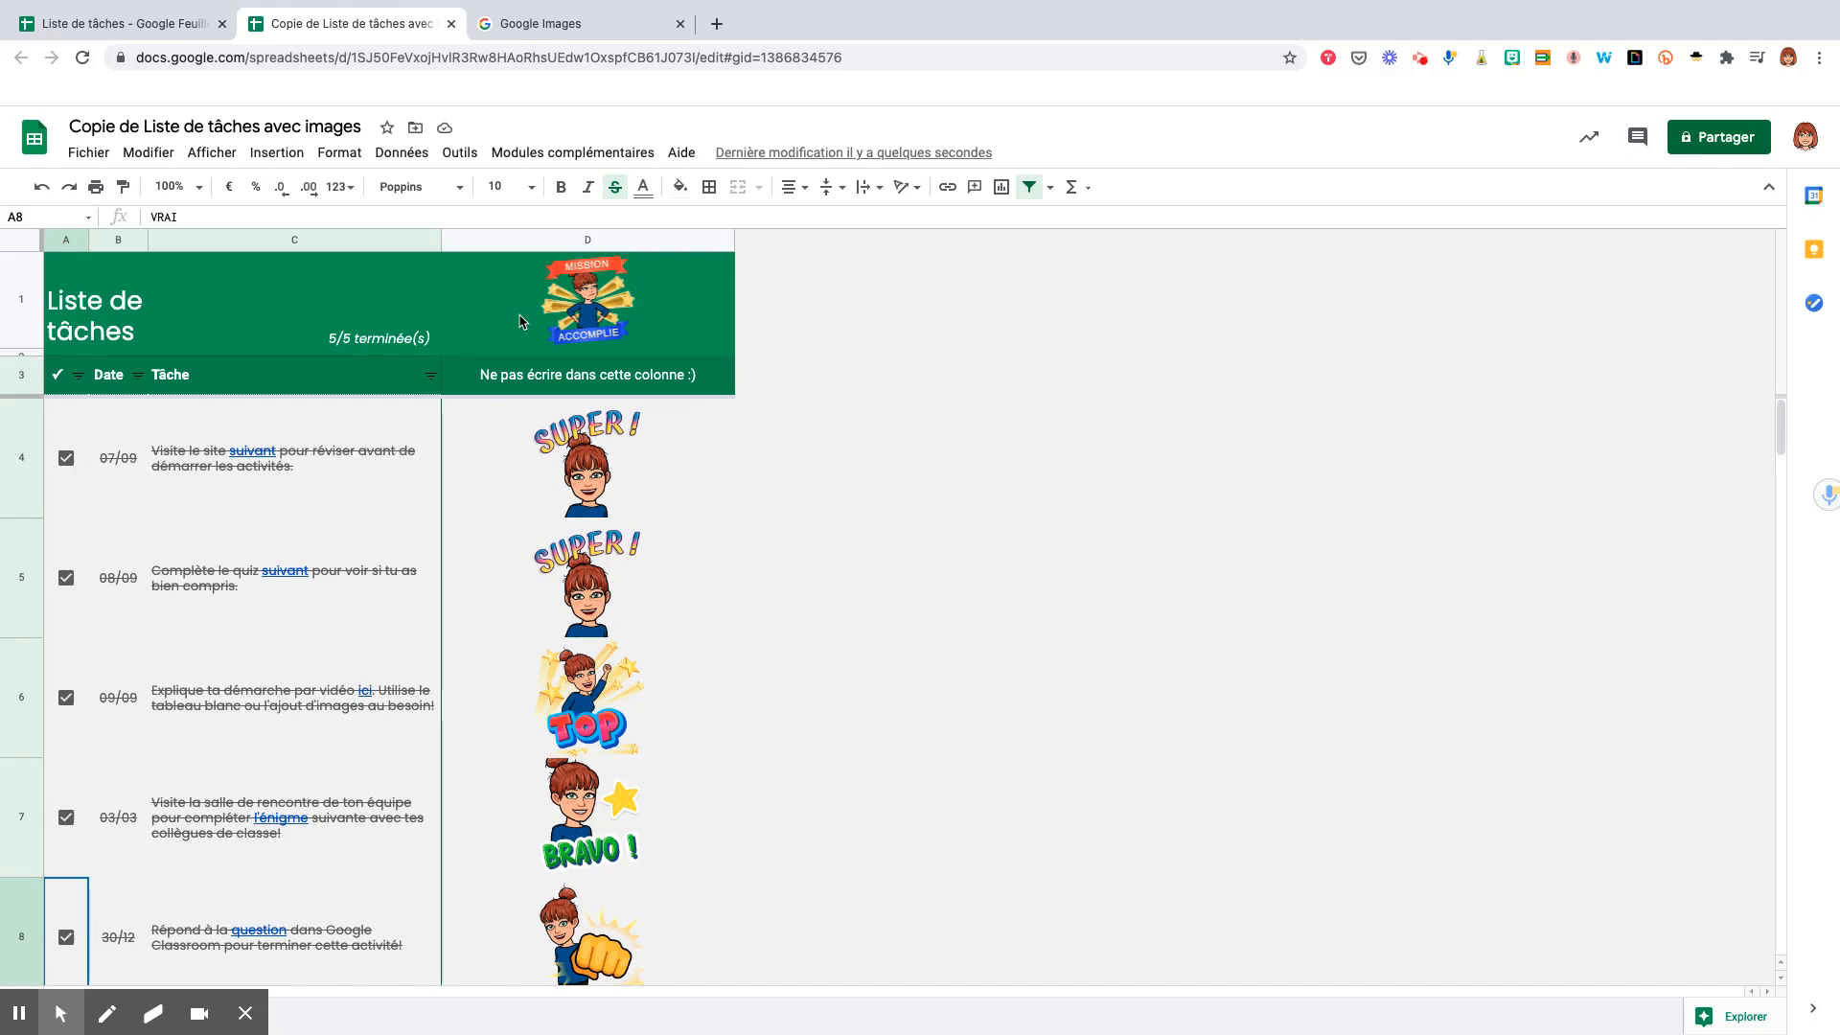
{"action": "left_click", "coordinate": [588, 314]}
{"action": "left_click", "coordinate": [590, 493]}
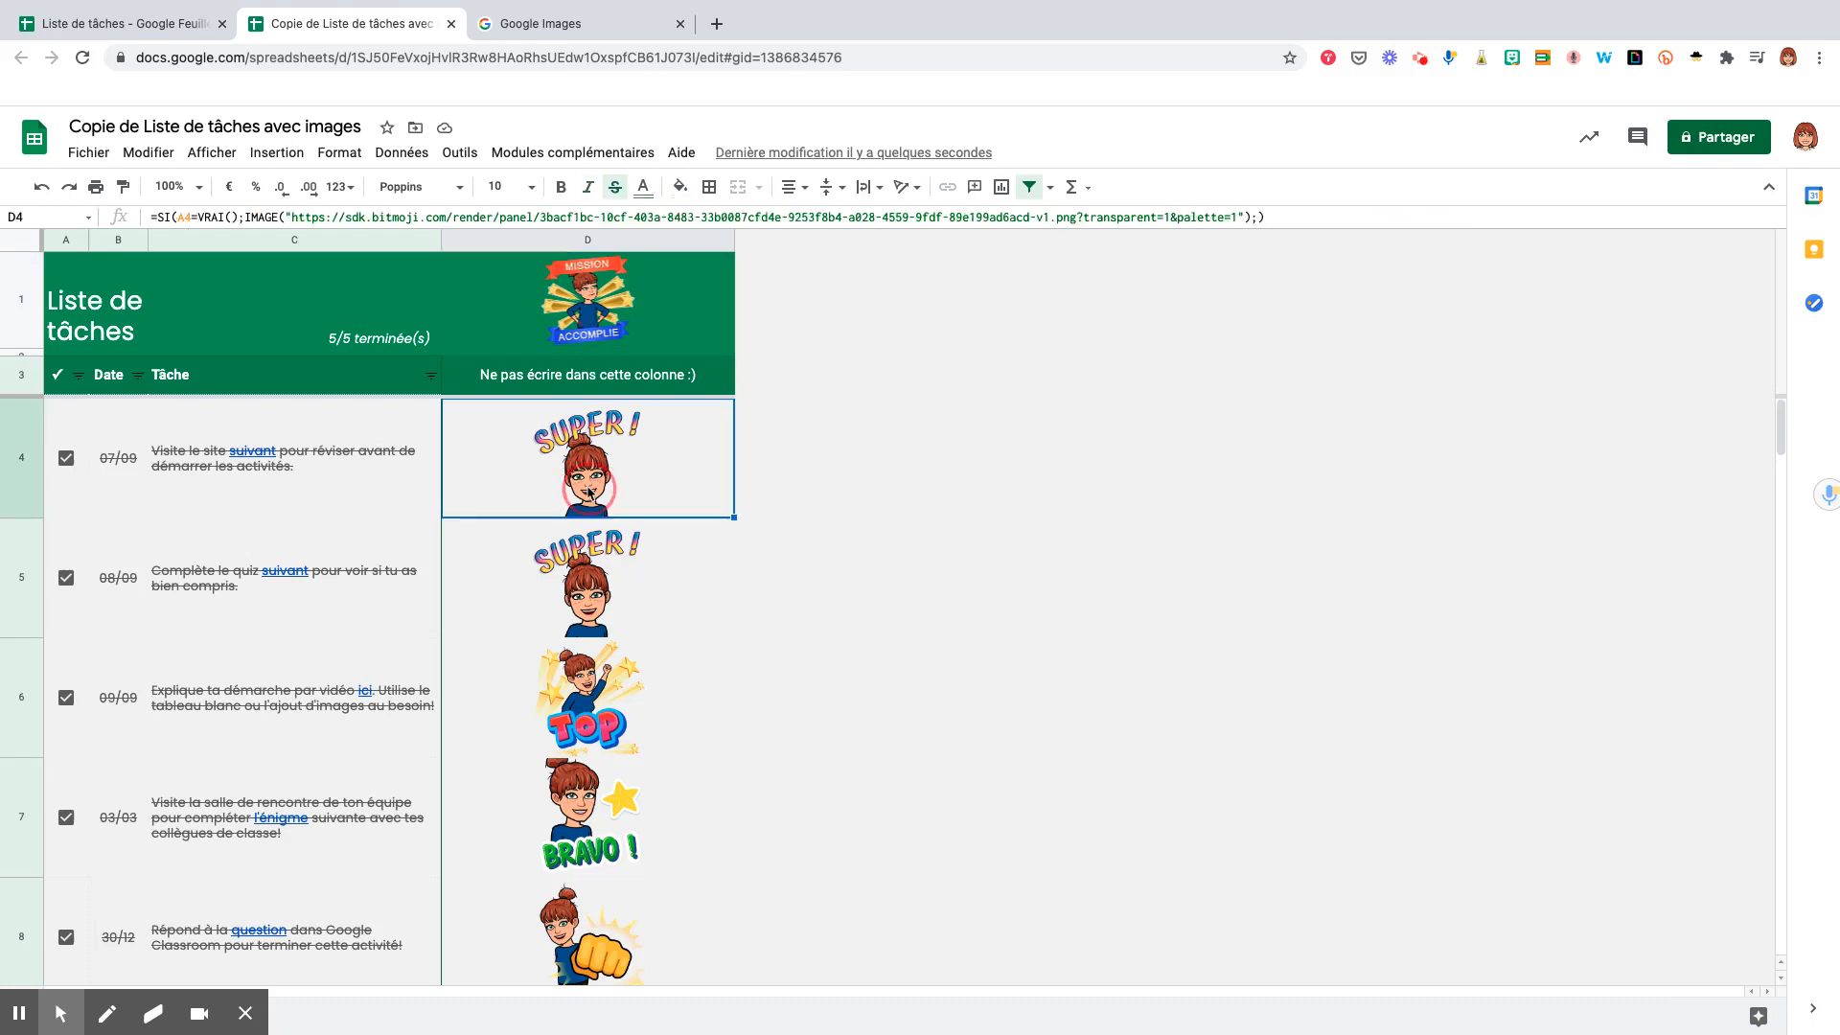
{"action": "left_click", "coordinate": [601, 329]}
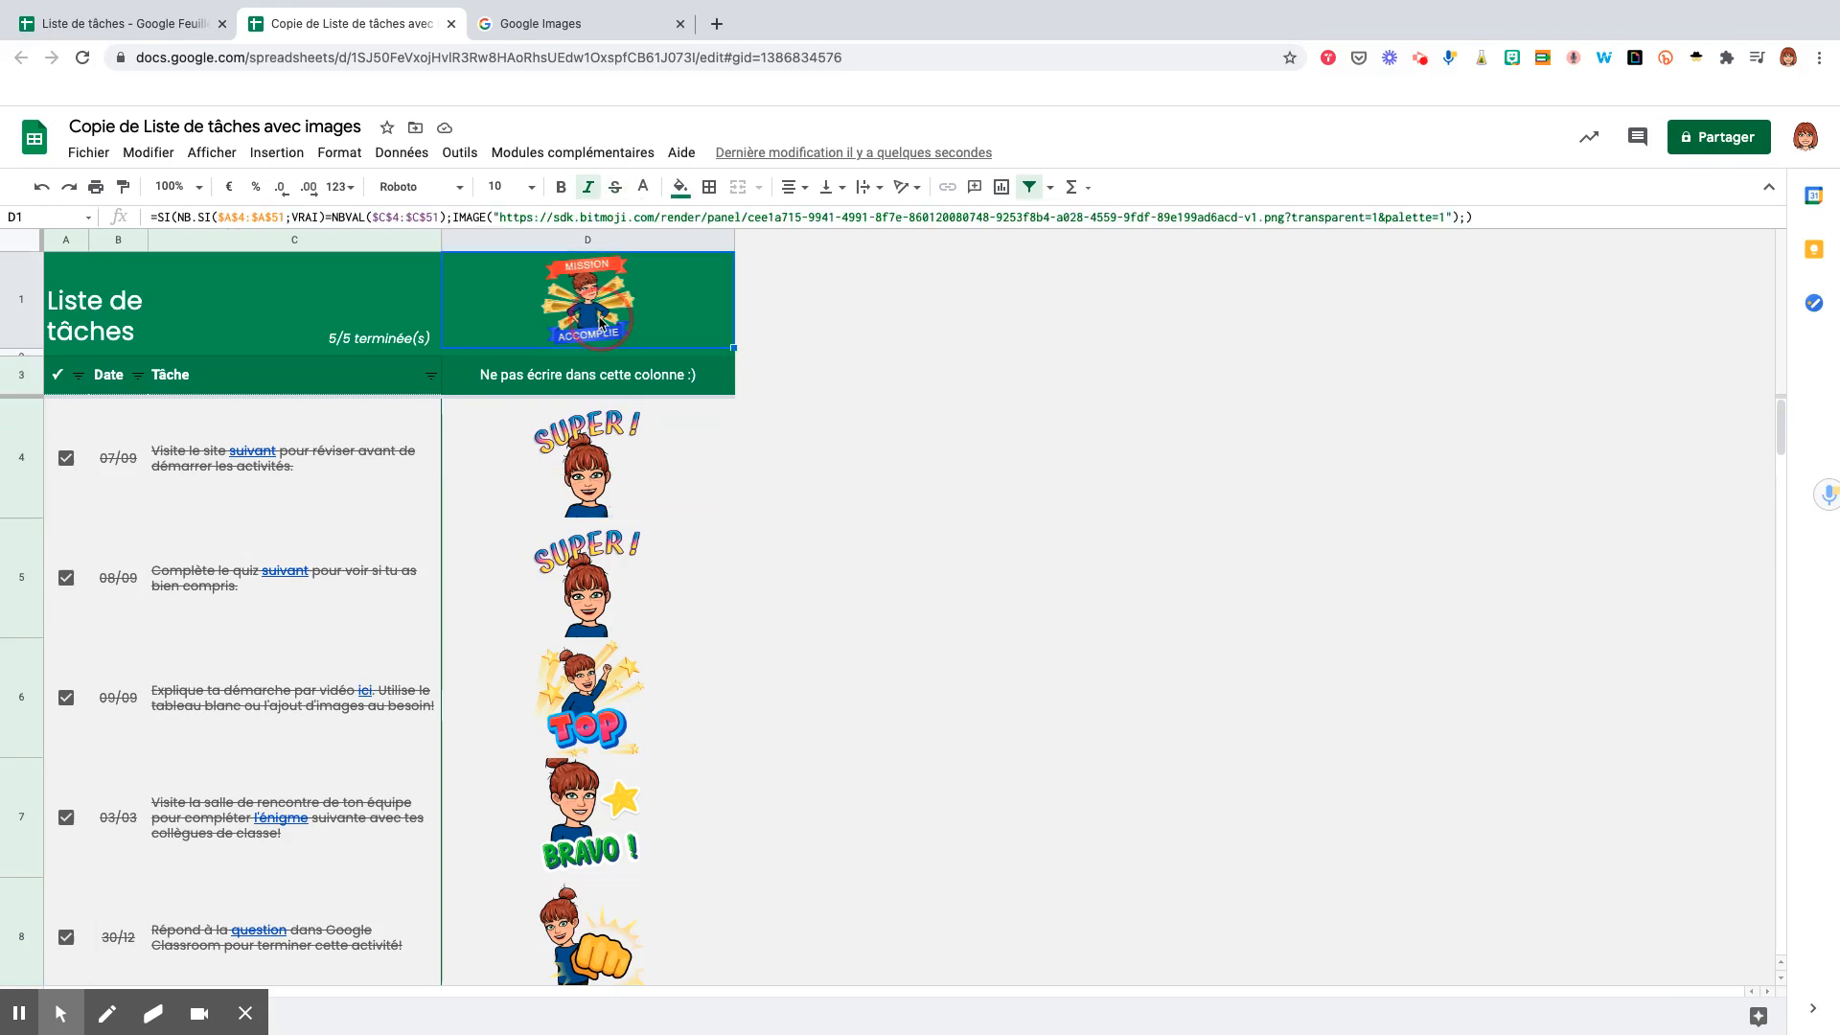
{"action": "left_click", "coordinate": [151, 218]}
{"action": "left_click", "coordinate": [637, 217]}
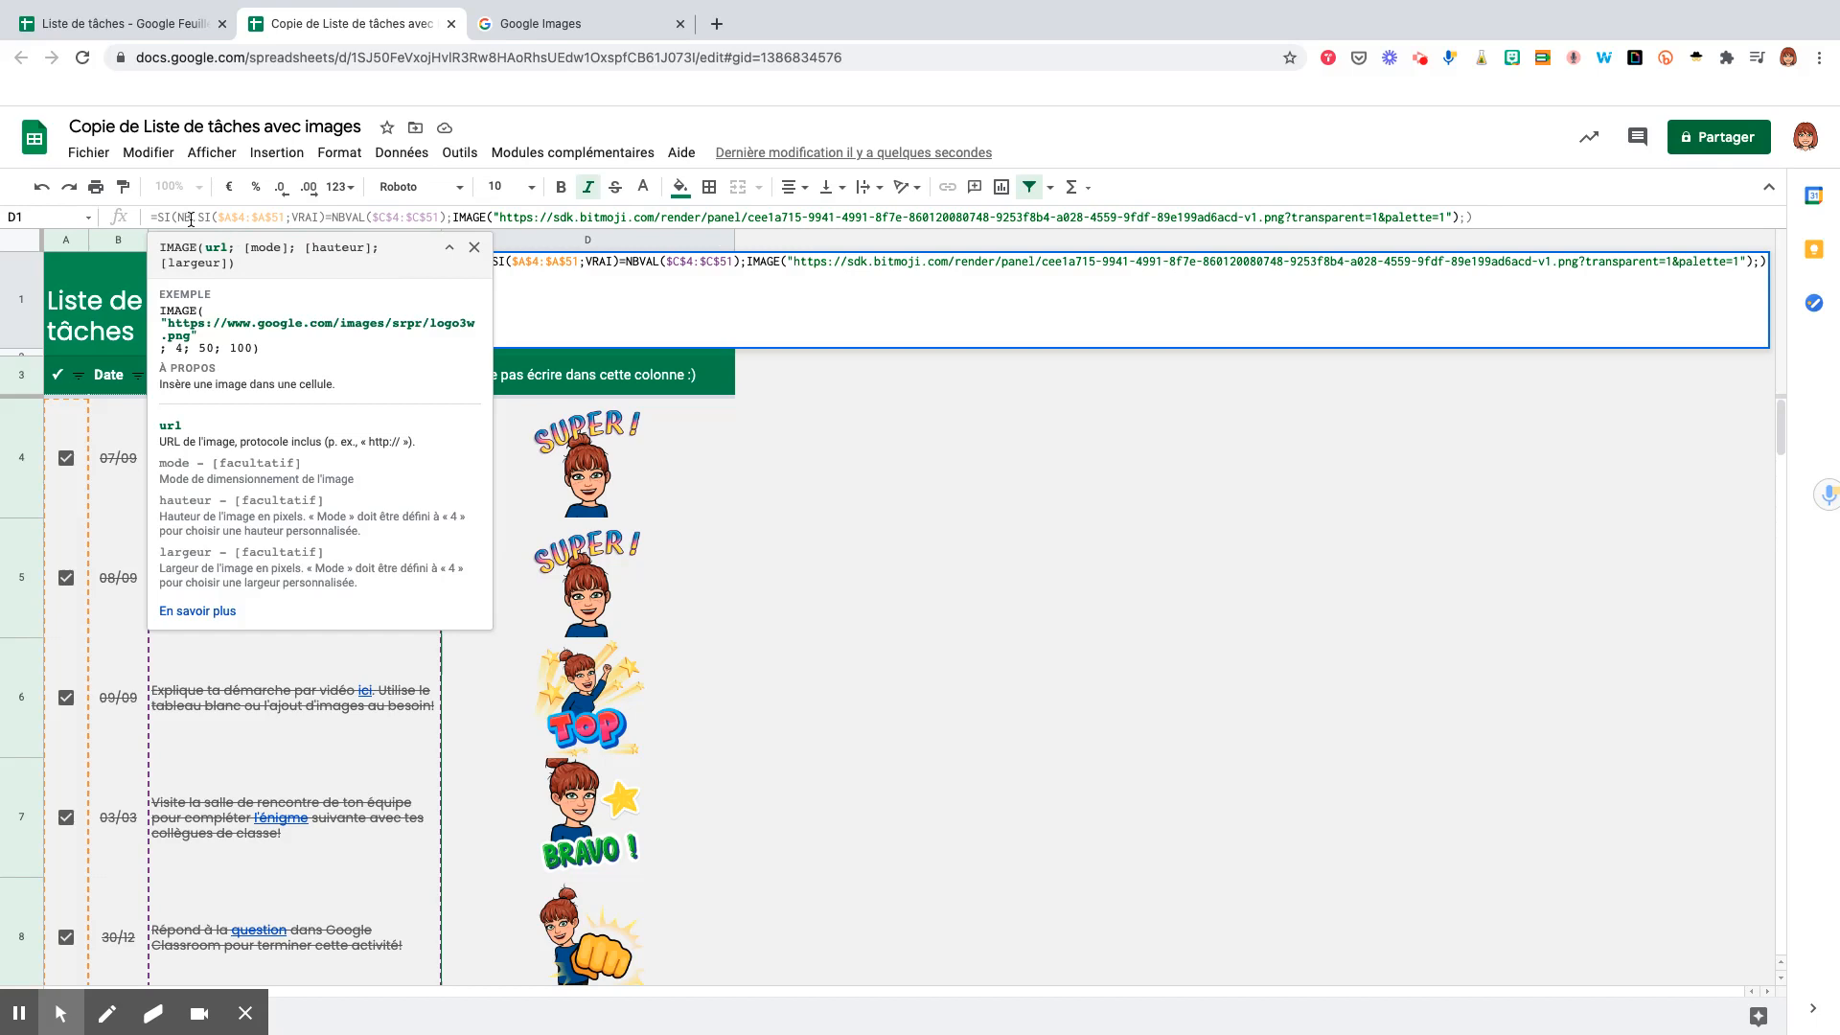
Step: Highlight the image URL inside the IMAGE function of the formula in cell D6, leaving the formula as it is
{"action": "left_click", "coordinate": [778, 640]}
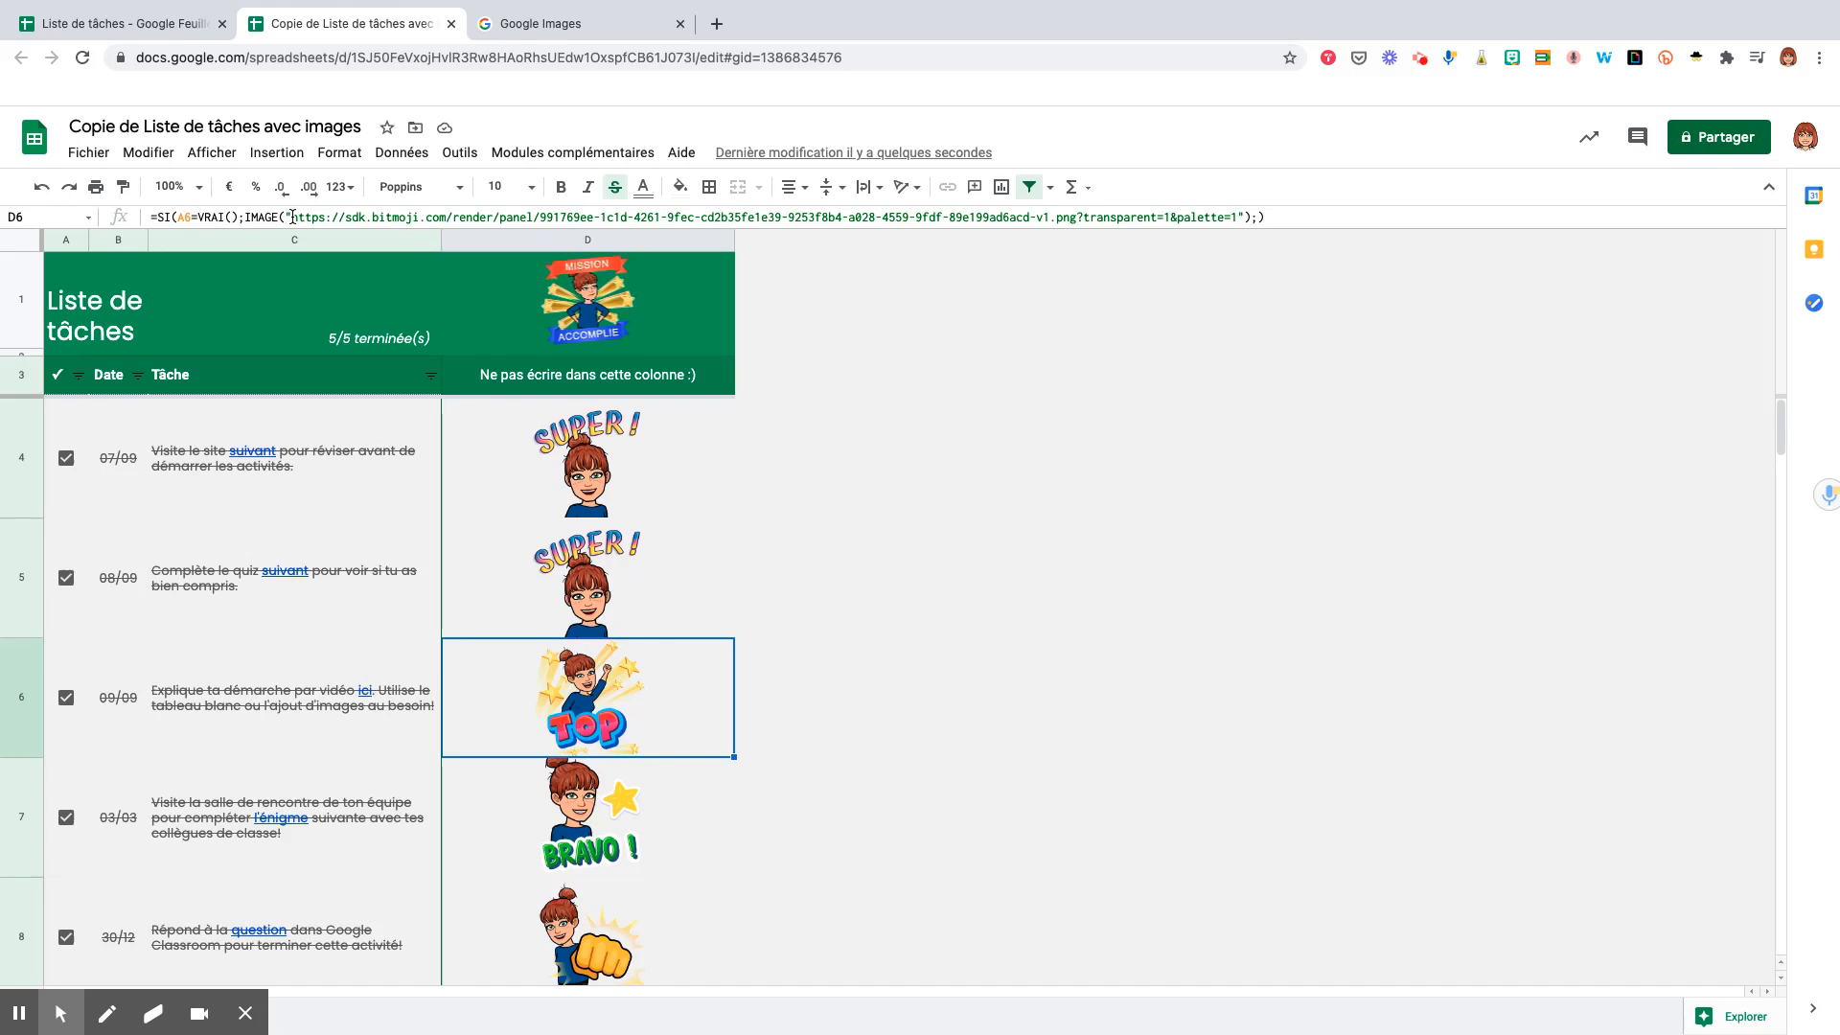
{"action": "left_click_drag", "start_coordinate": [292, 216], "coordinate": [1237, 224]}
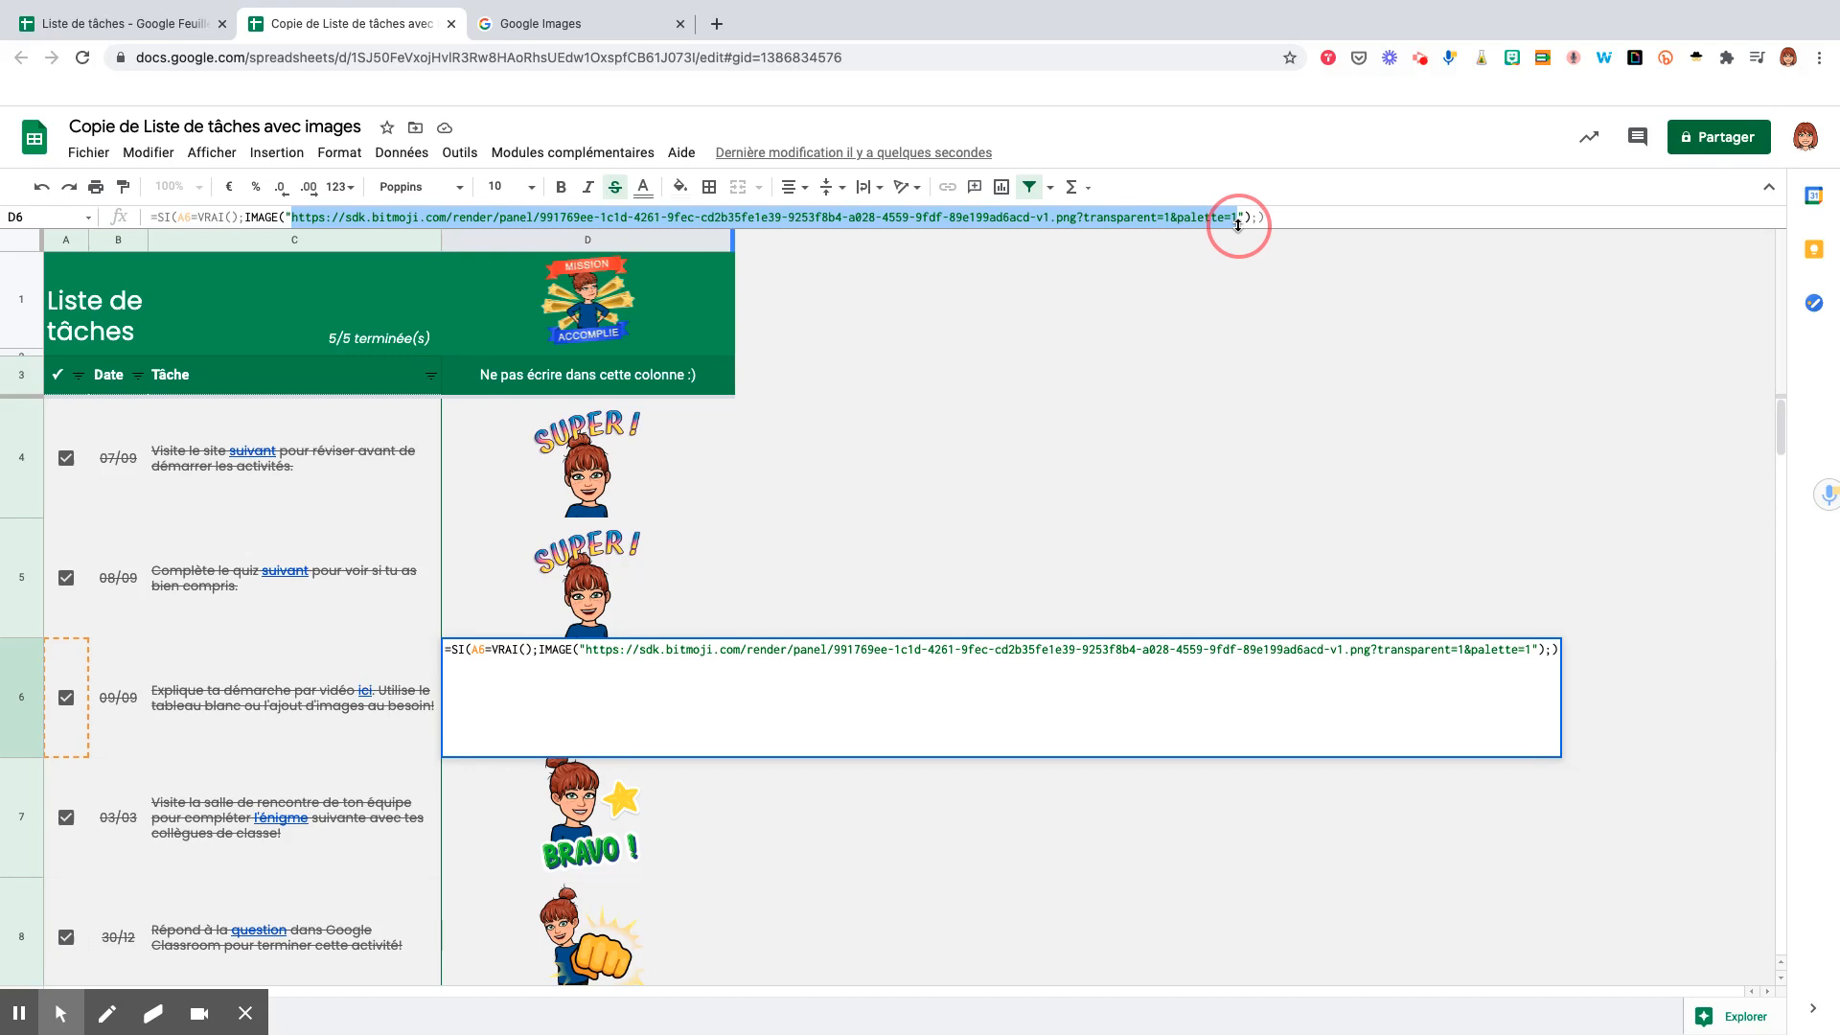
{"action": "left_click", "coordinate": [1067, 463]}
Step: Select cell D1 and copy the image address of the second recent sticker from the Bitmoji extension
{"action": "left_click", "coordinate": [582, 319]}
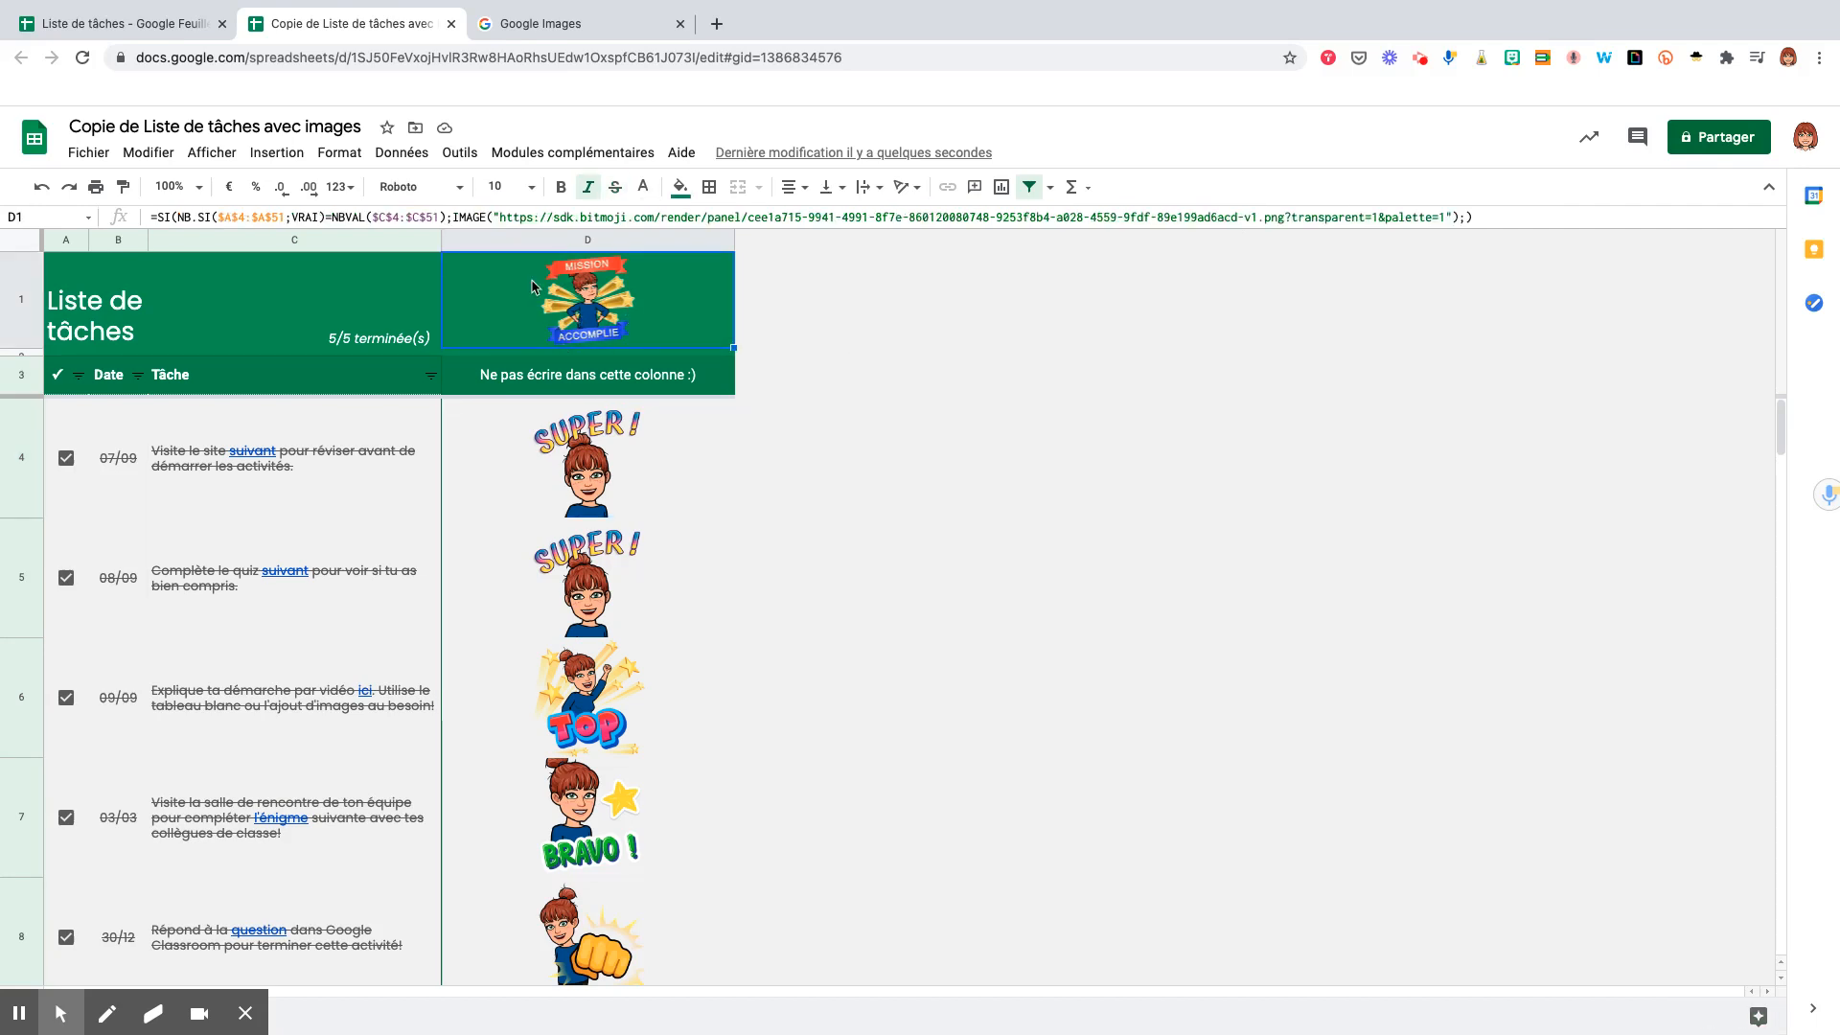
{"action": "left_click", "coordinate": [1512, 58]}
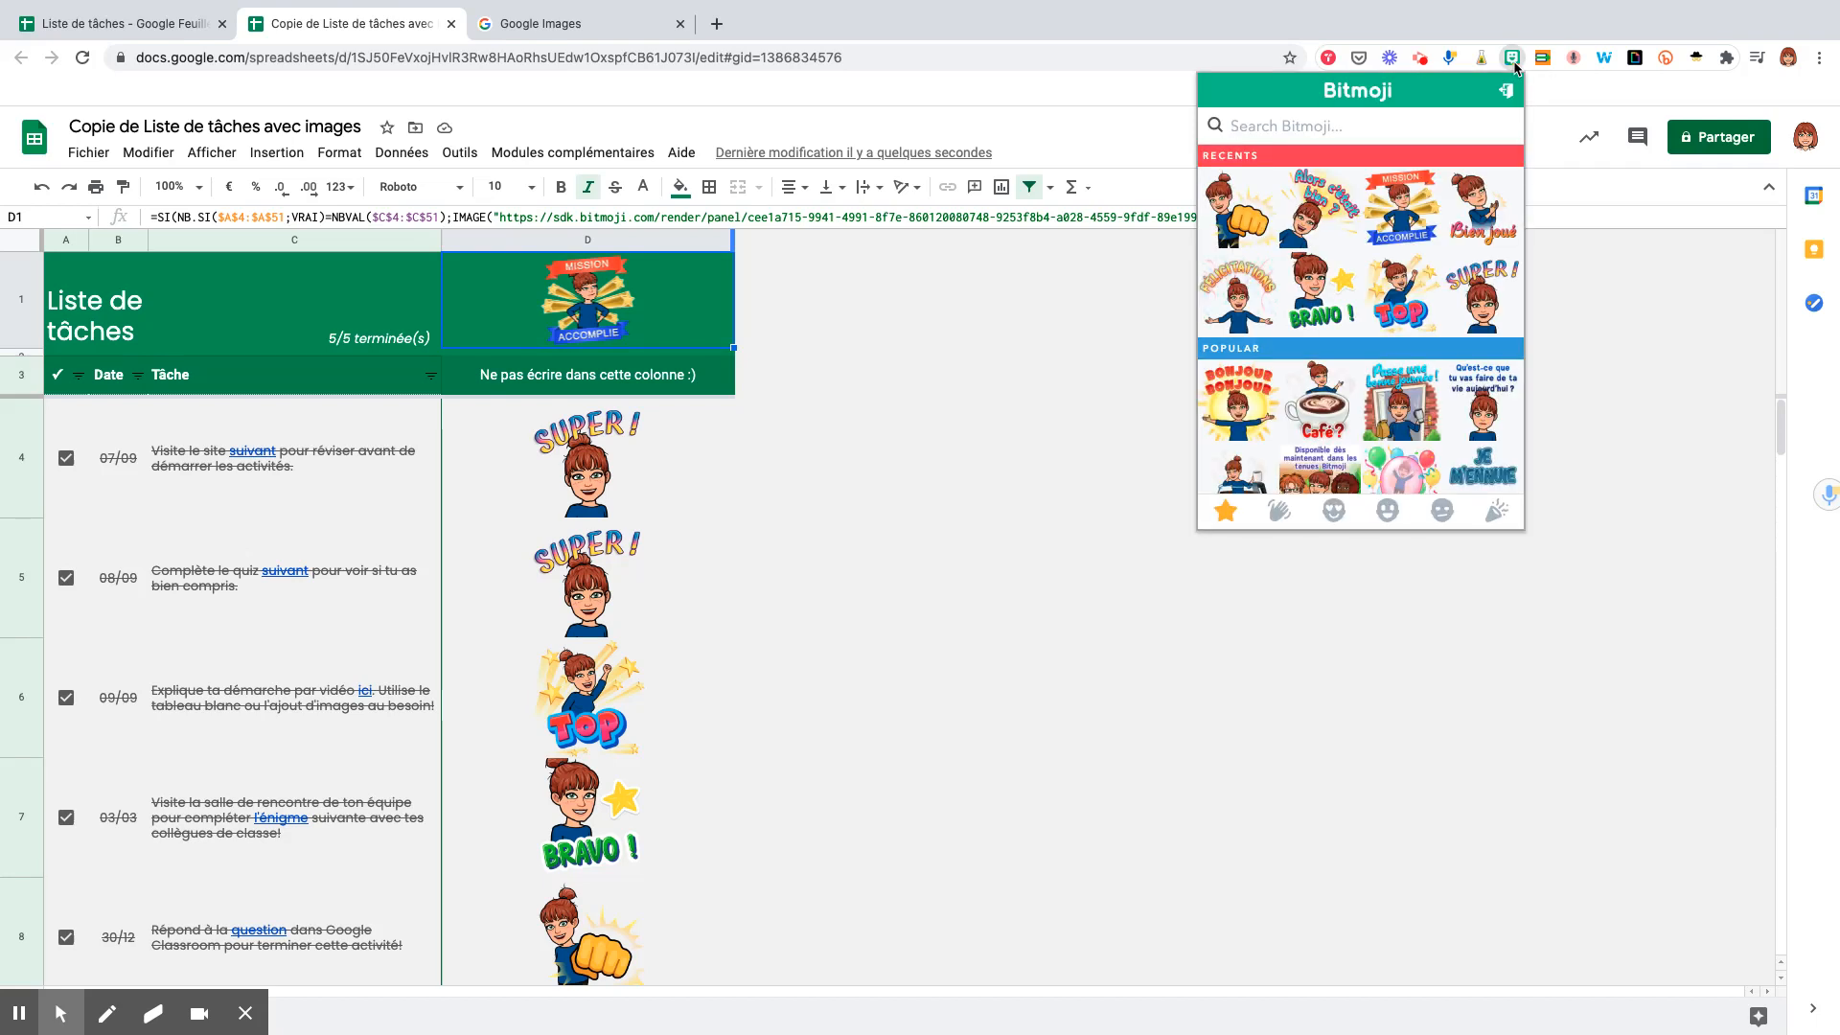
{"action": "right_click", "coordinate": [1313, 213]}
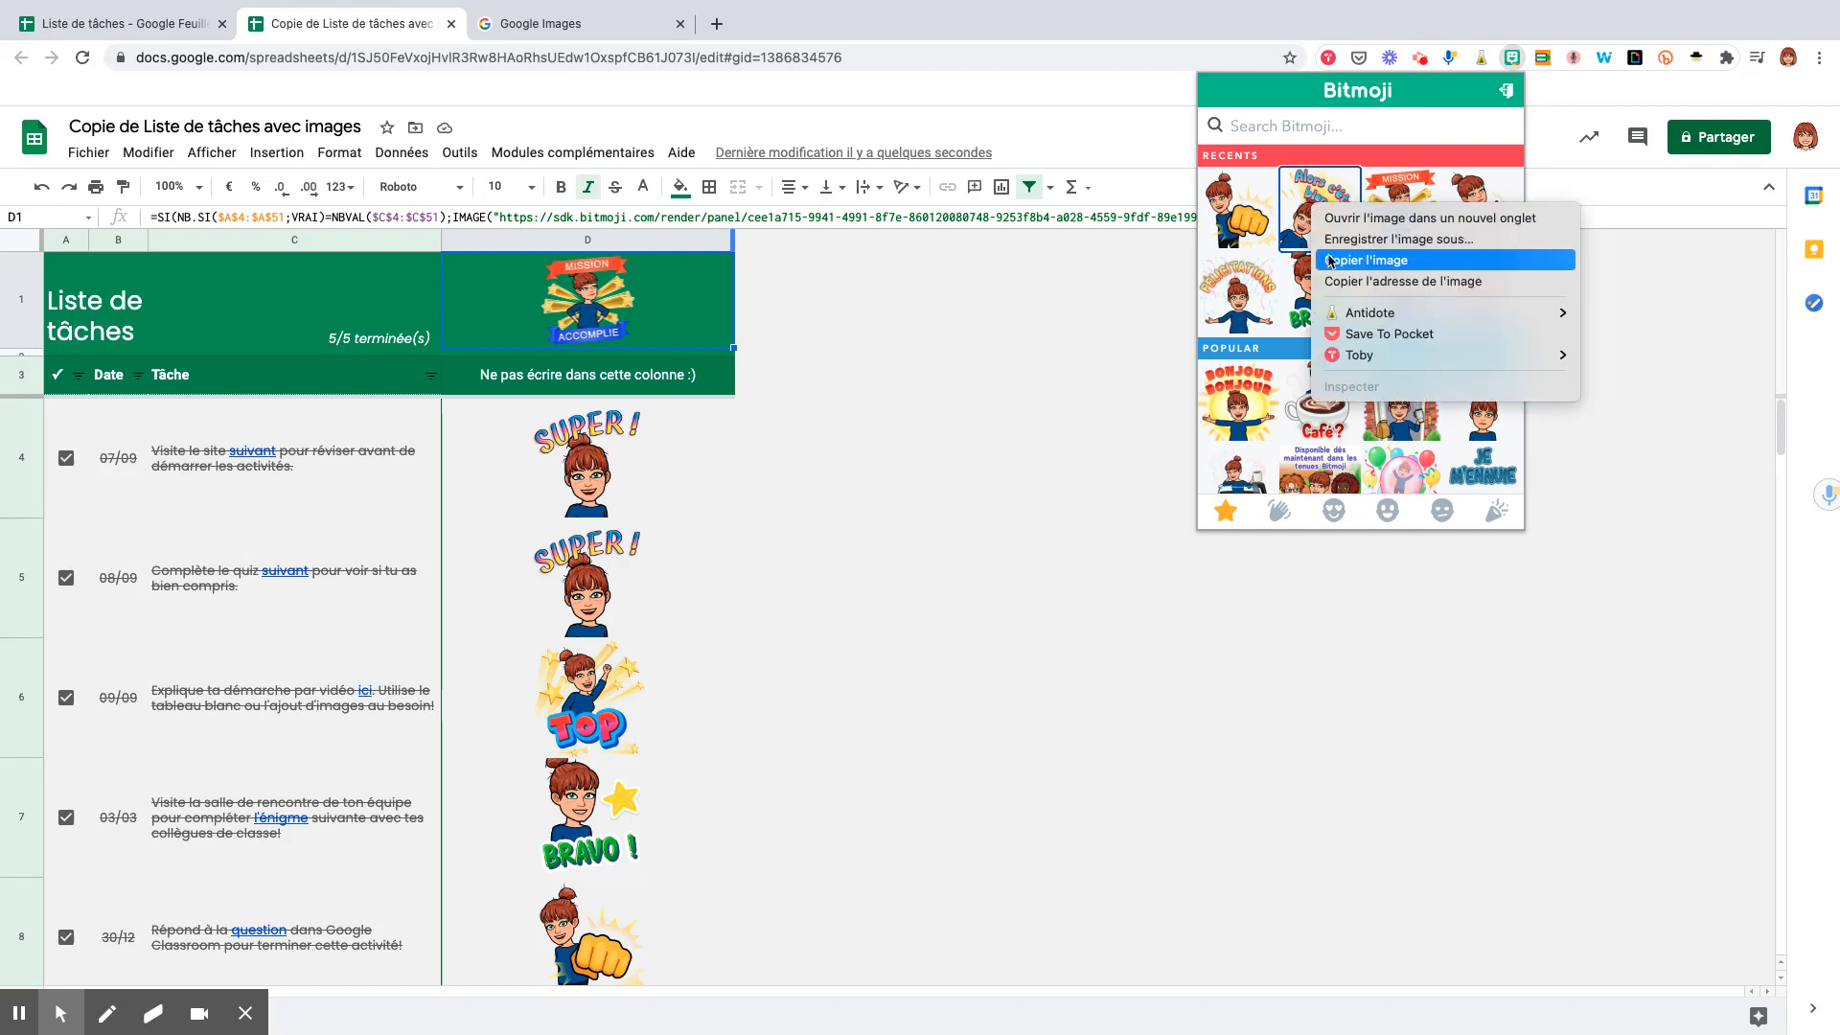
{"action": "left_click", "coordinate": [1456, 290]}
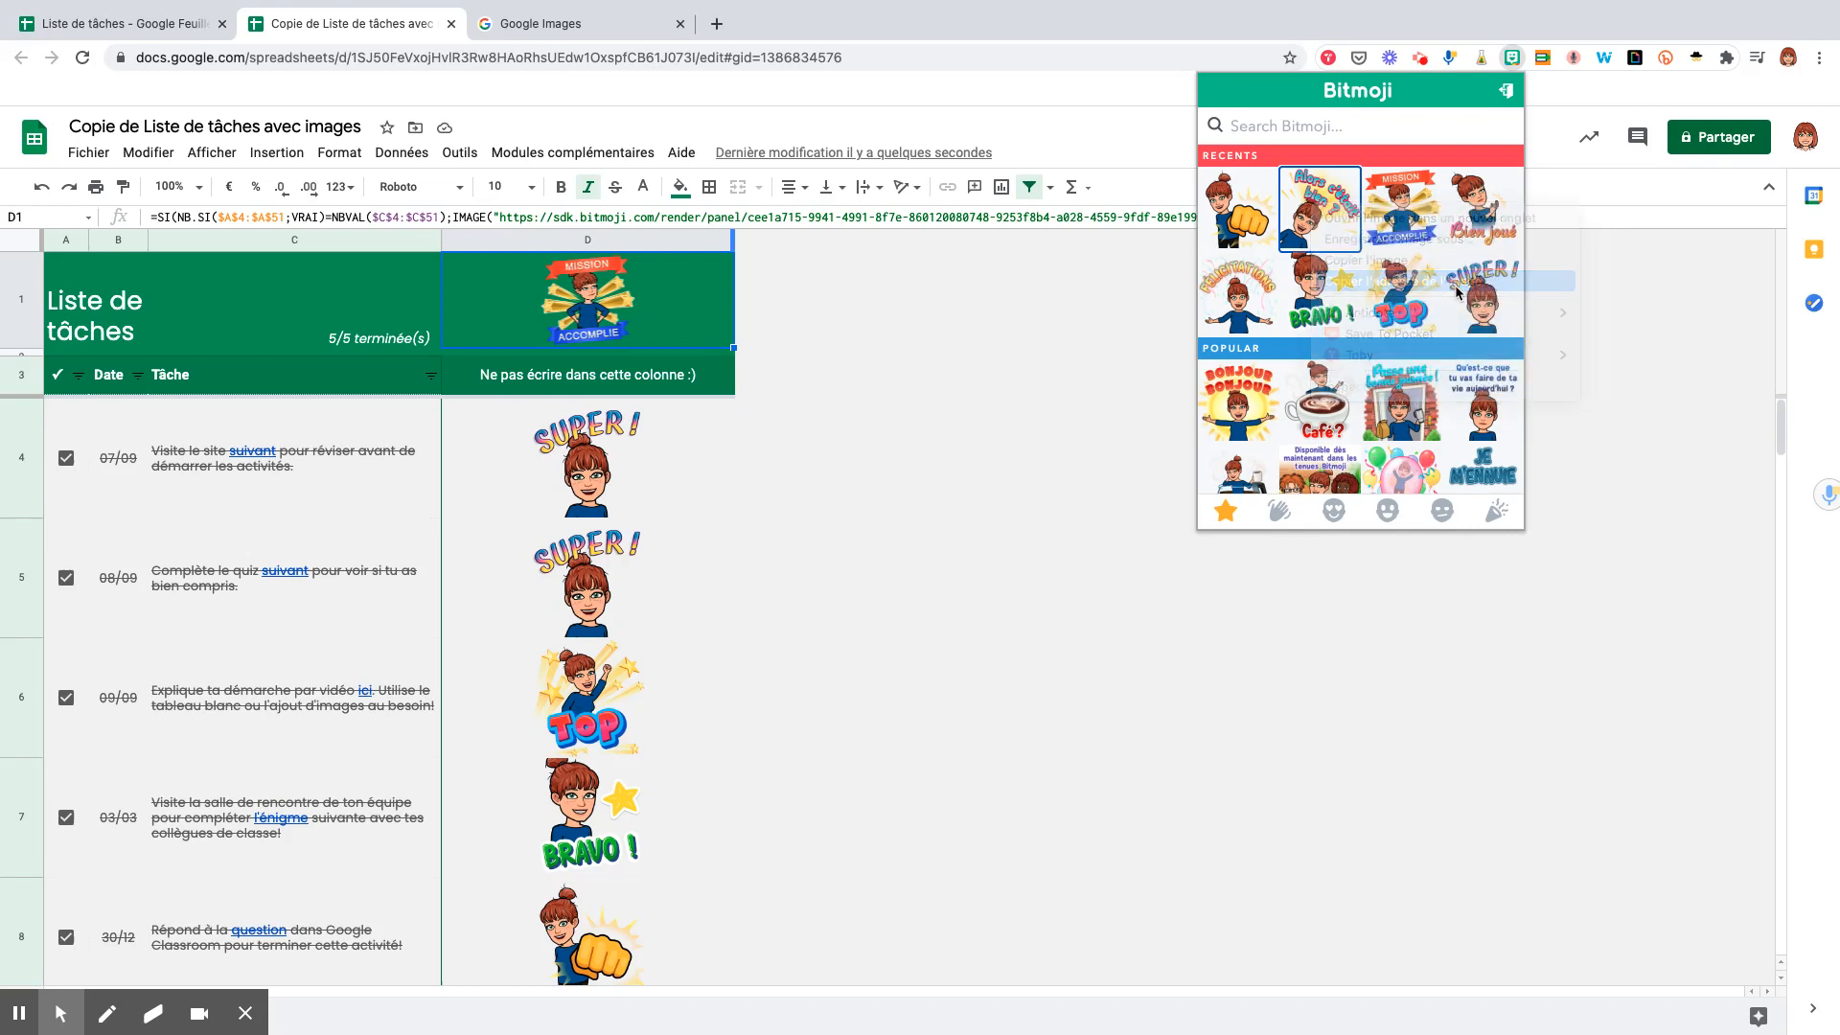
Step: Replace the image URL in cell D1's IMAGE formula with the copied Bitmoji sticker address, accepting the edit to the protected cell
{"action": "left_click", "coordinate": [986, 481]}
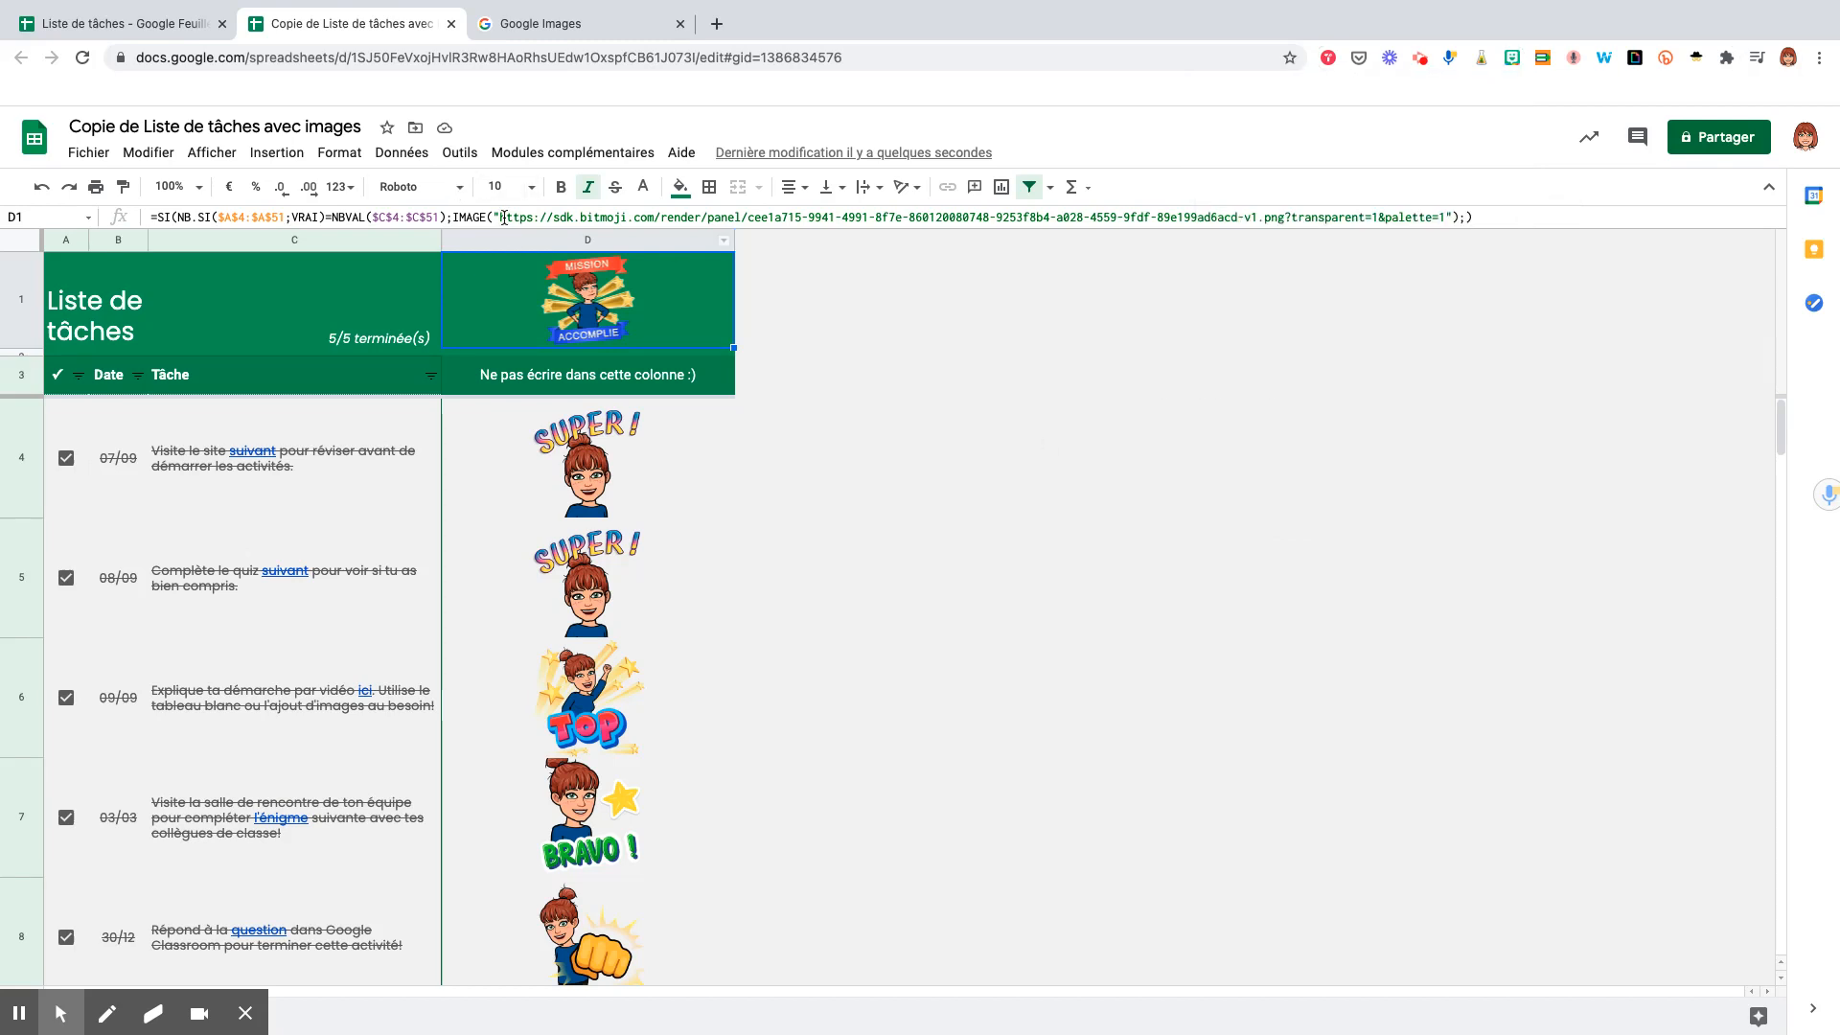
{"action": "mouse_move", "coordinate": [501, 216]}
{"action": "left_mouse_down"}
{"action": "mouse_move", "coordinate": [1443, 221]}
{"action": "mouse_move", "coordinate": [501, 219]}
{"action": "left_mouse_up"}
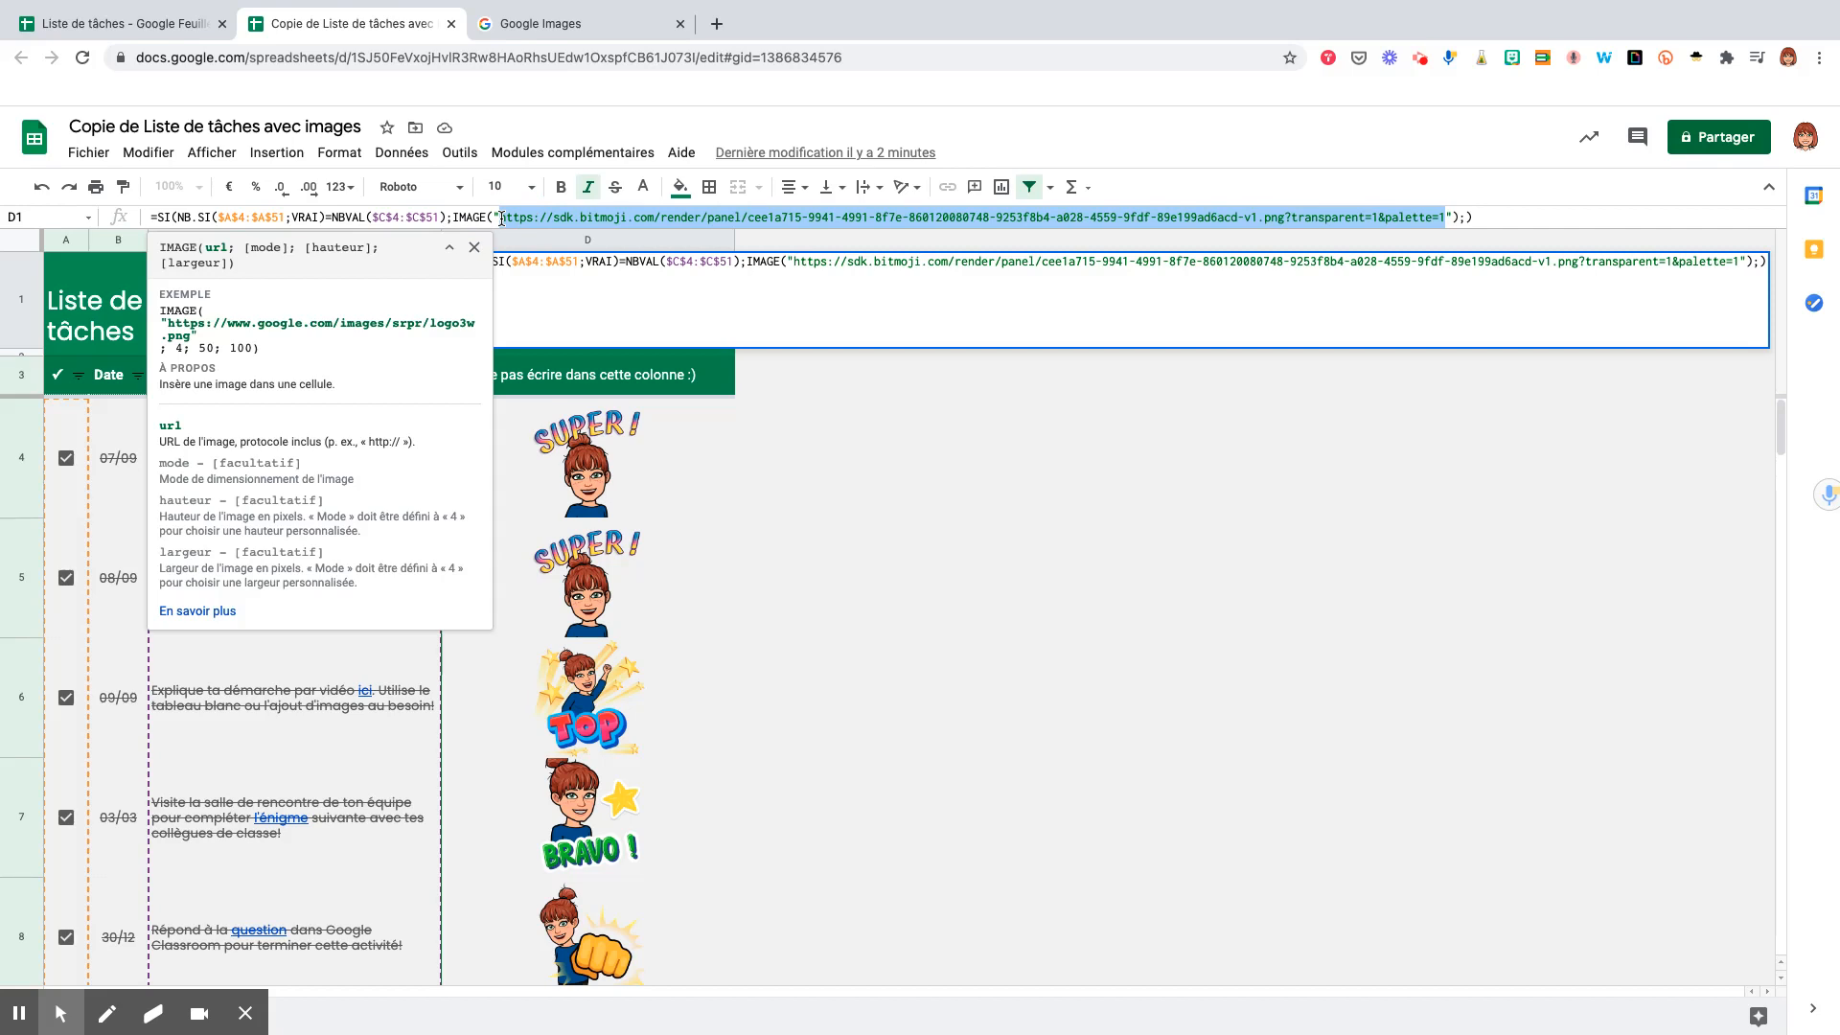
{"action": "key", "text": "ctrl+v"}
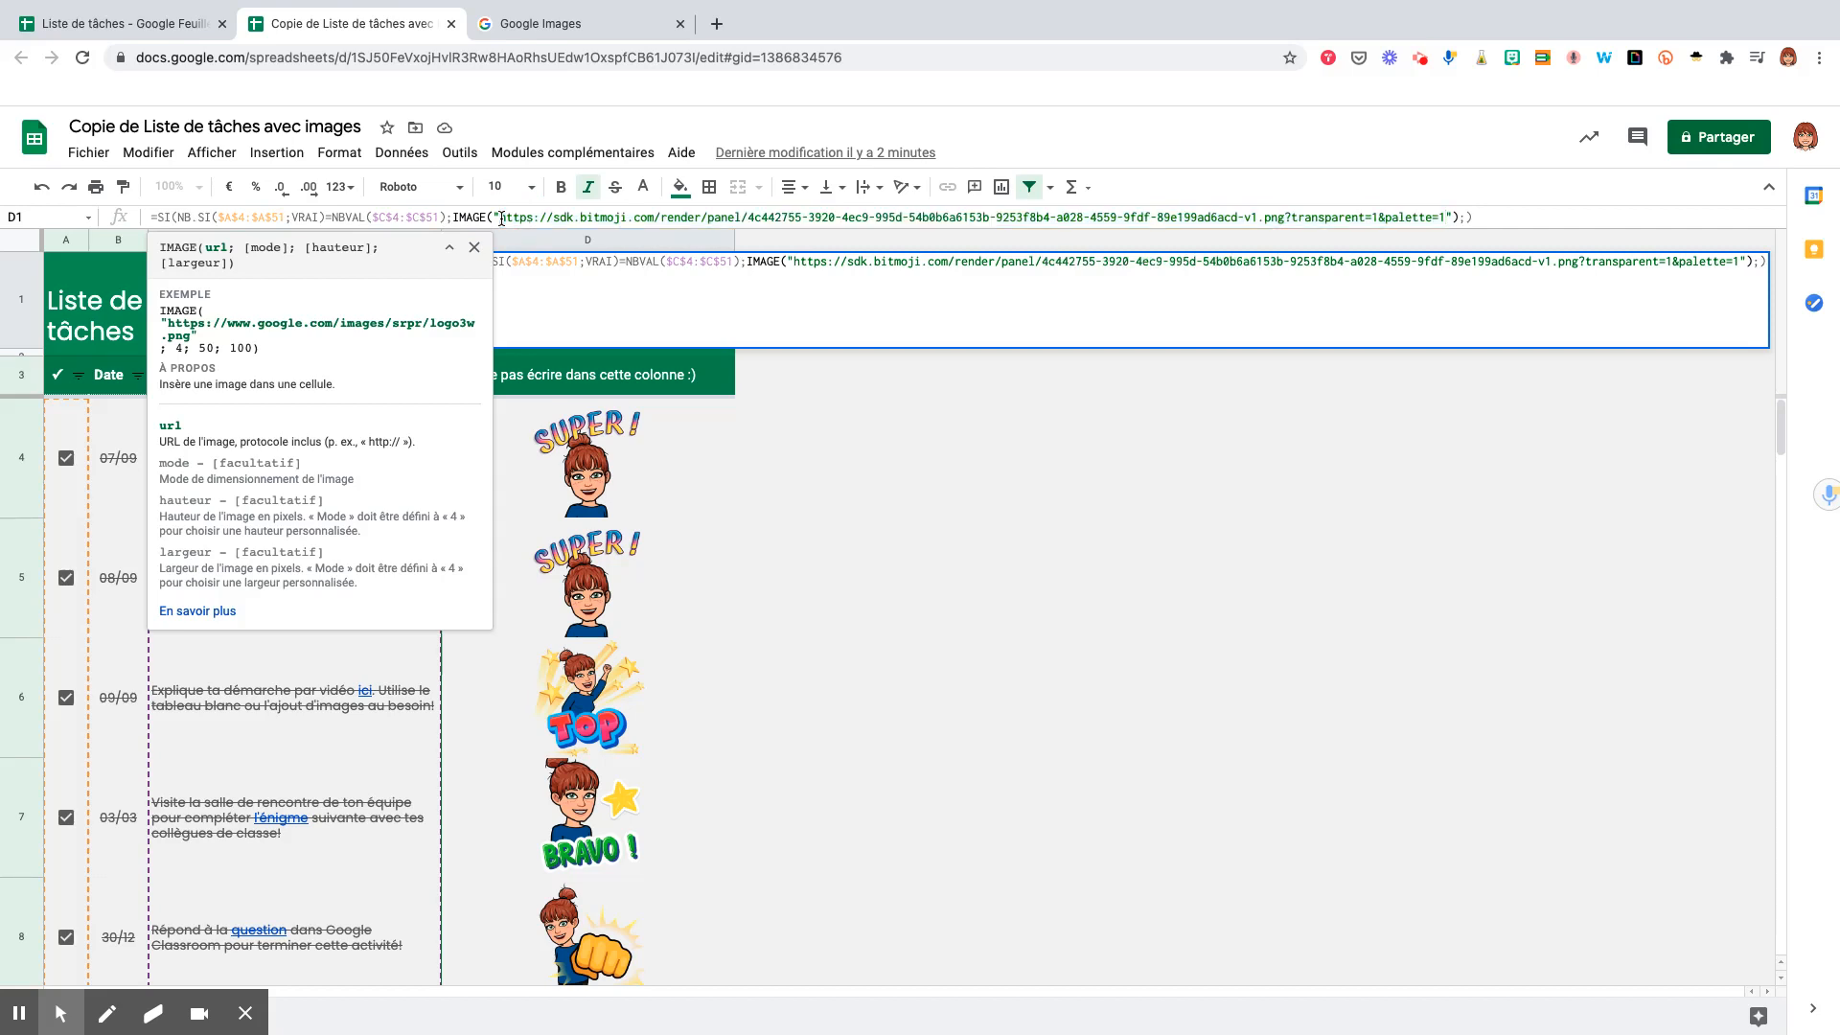
{"action": "key", "text": "Return"}
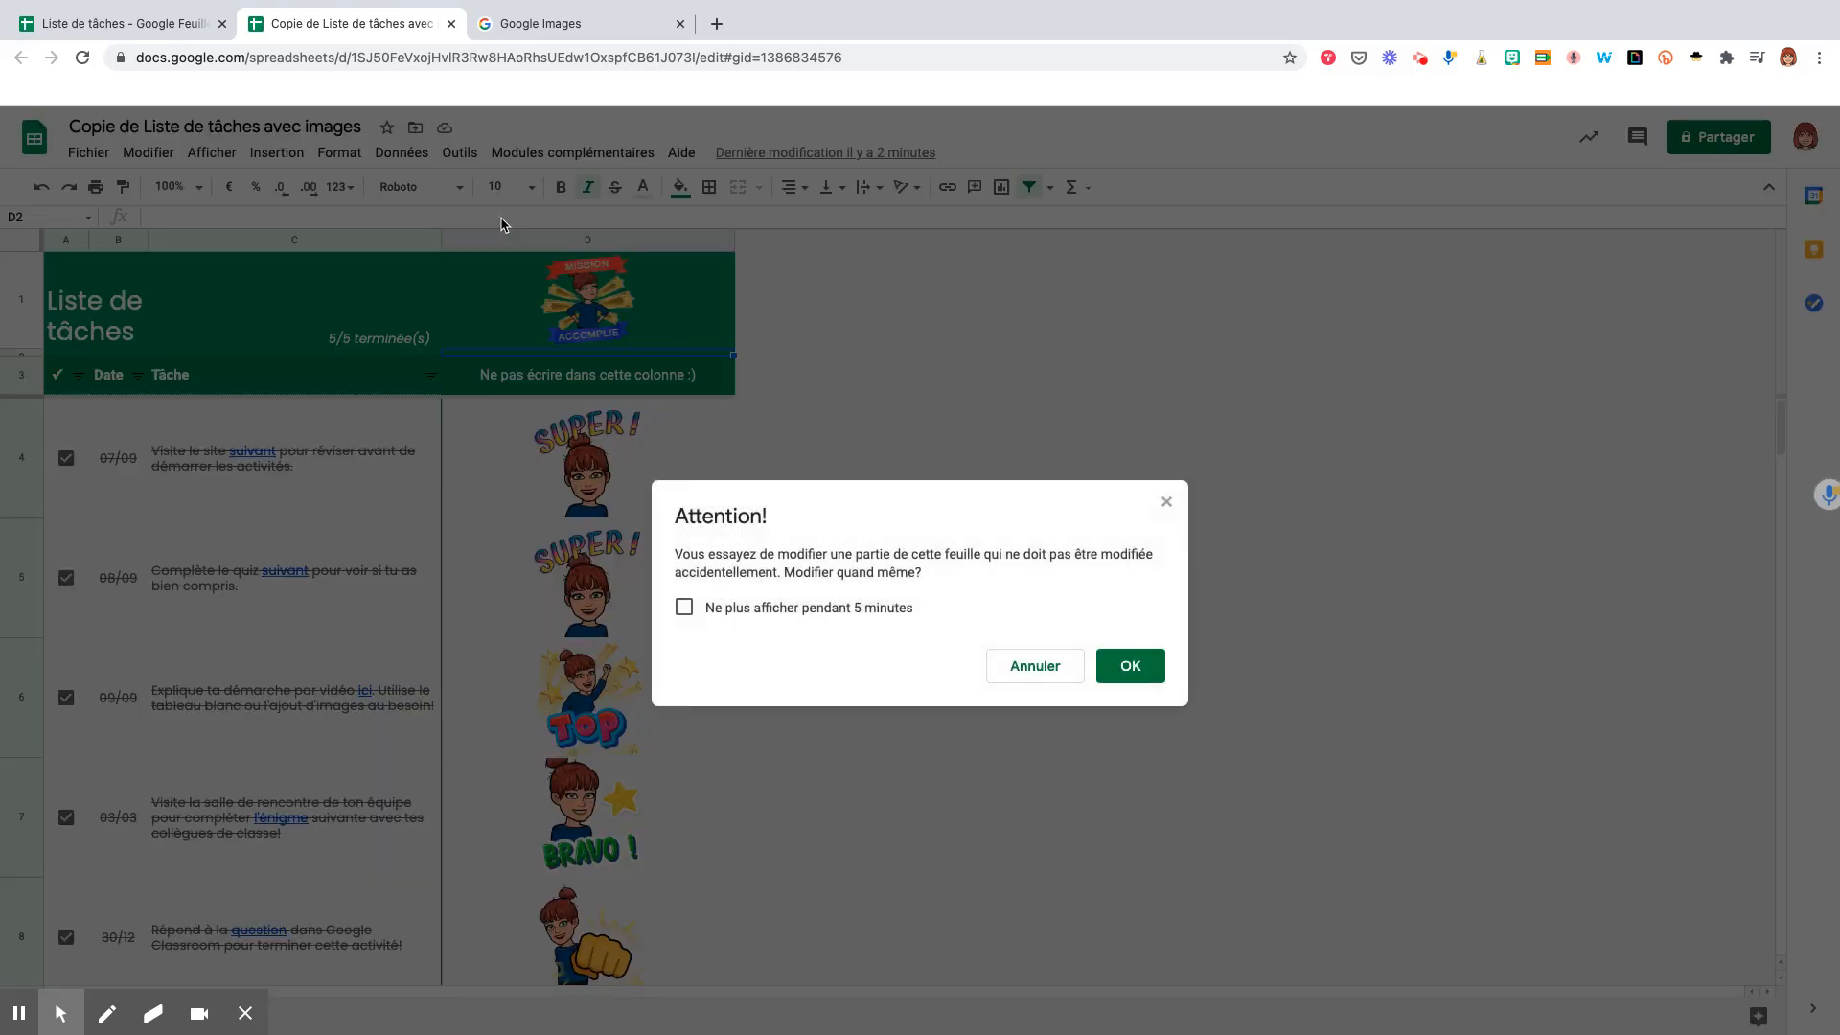
{"action": "left_click", "coordinate": [1127, 663]}
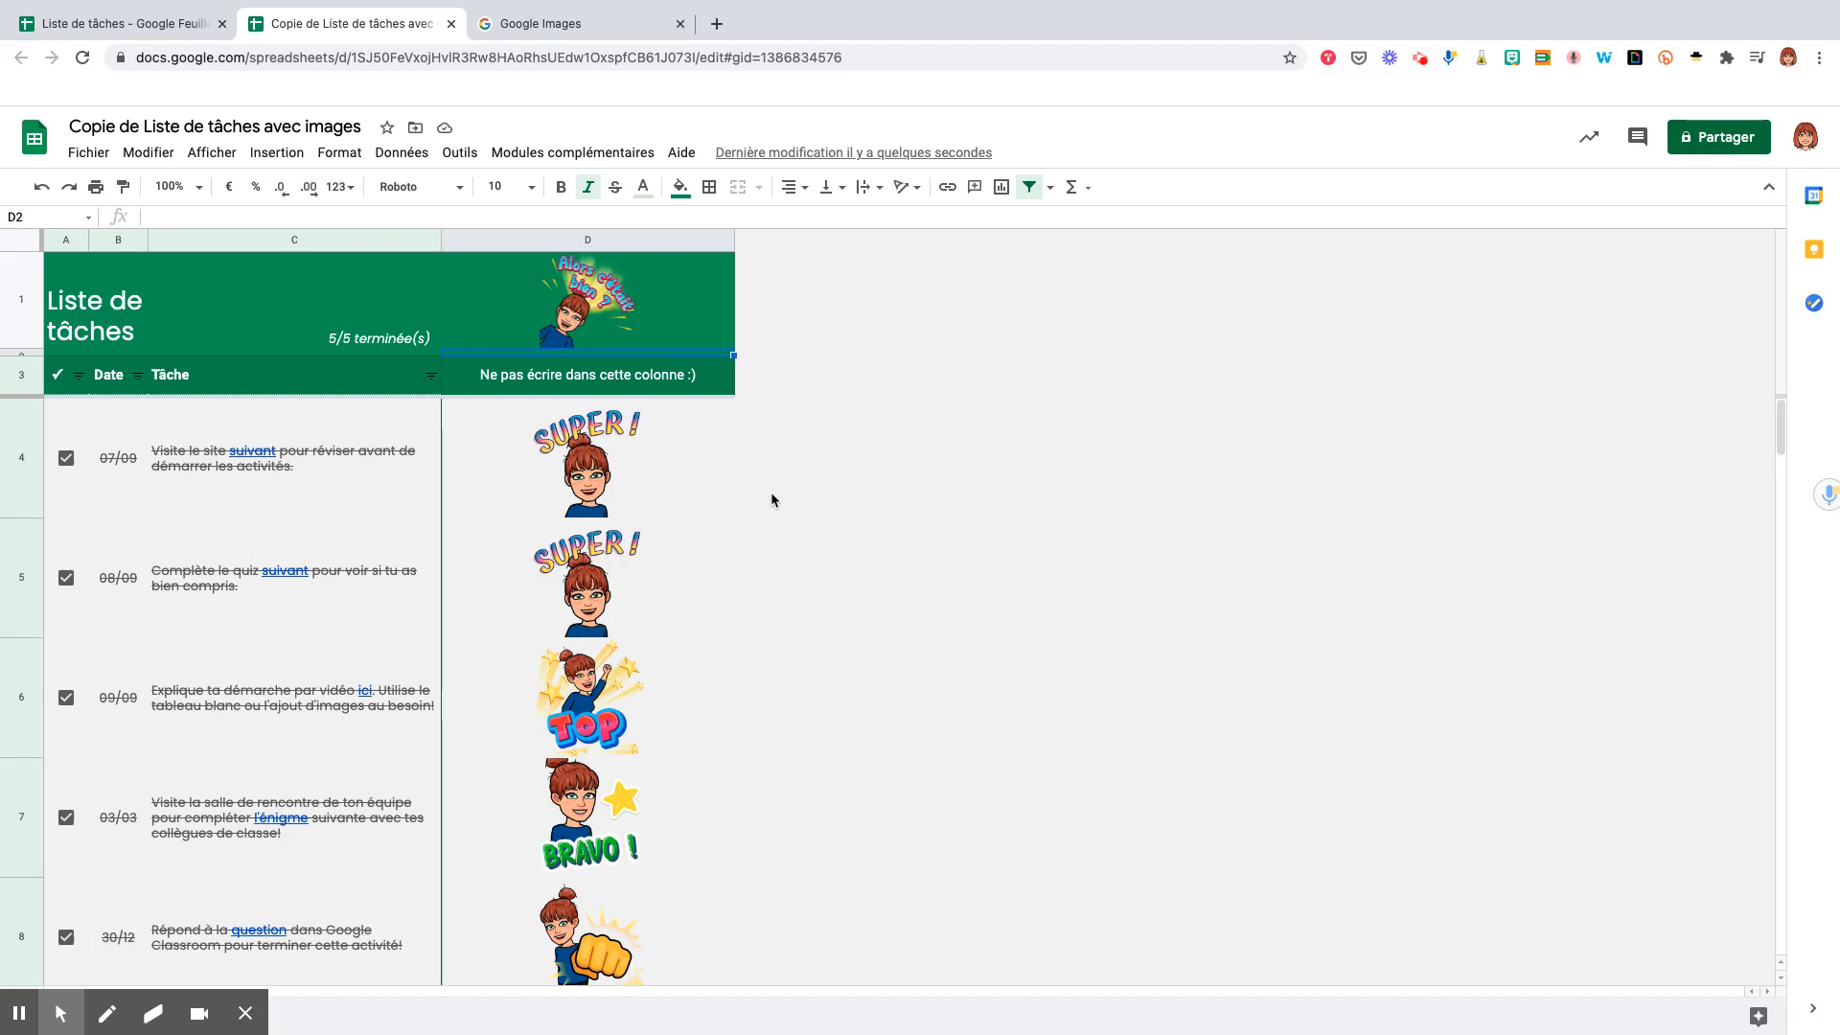
Step: Switch to Google Images, search for Minecraft and filter the results by transparent colour
{"action": "left_click", "coordinate": [570, 31]}
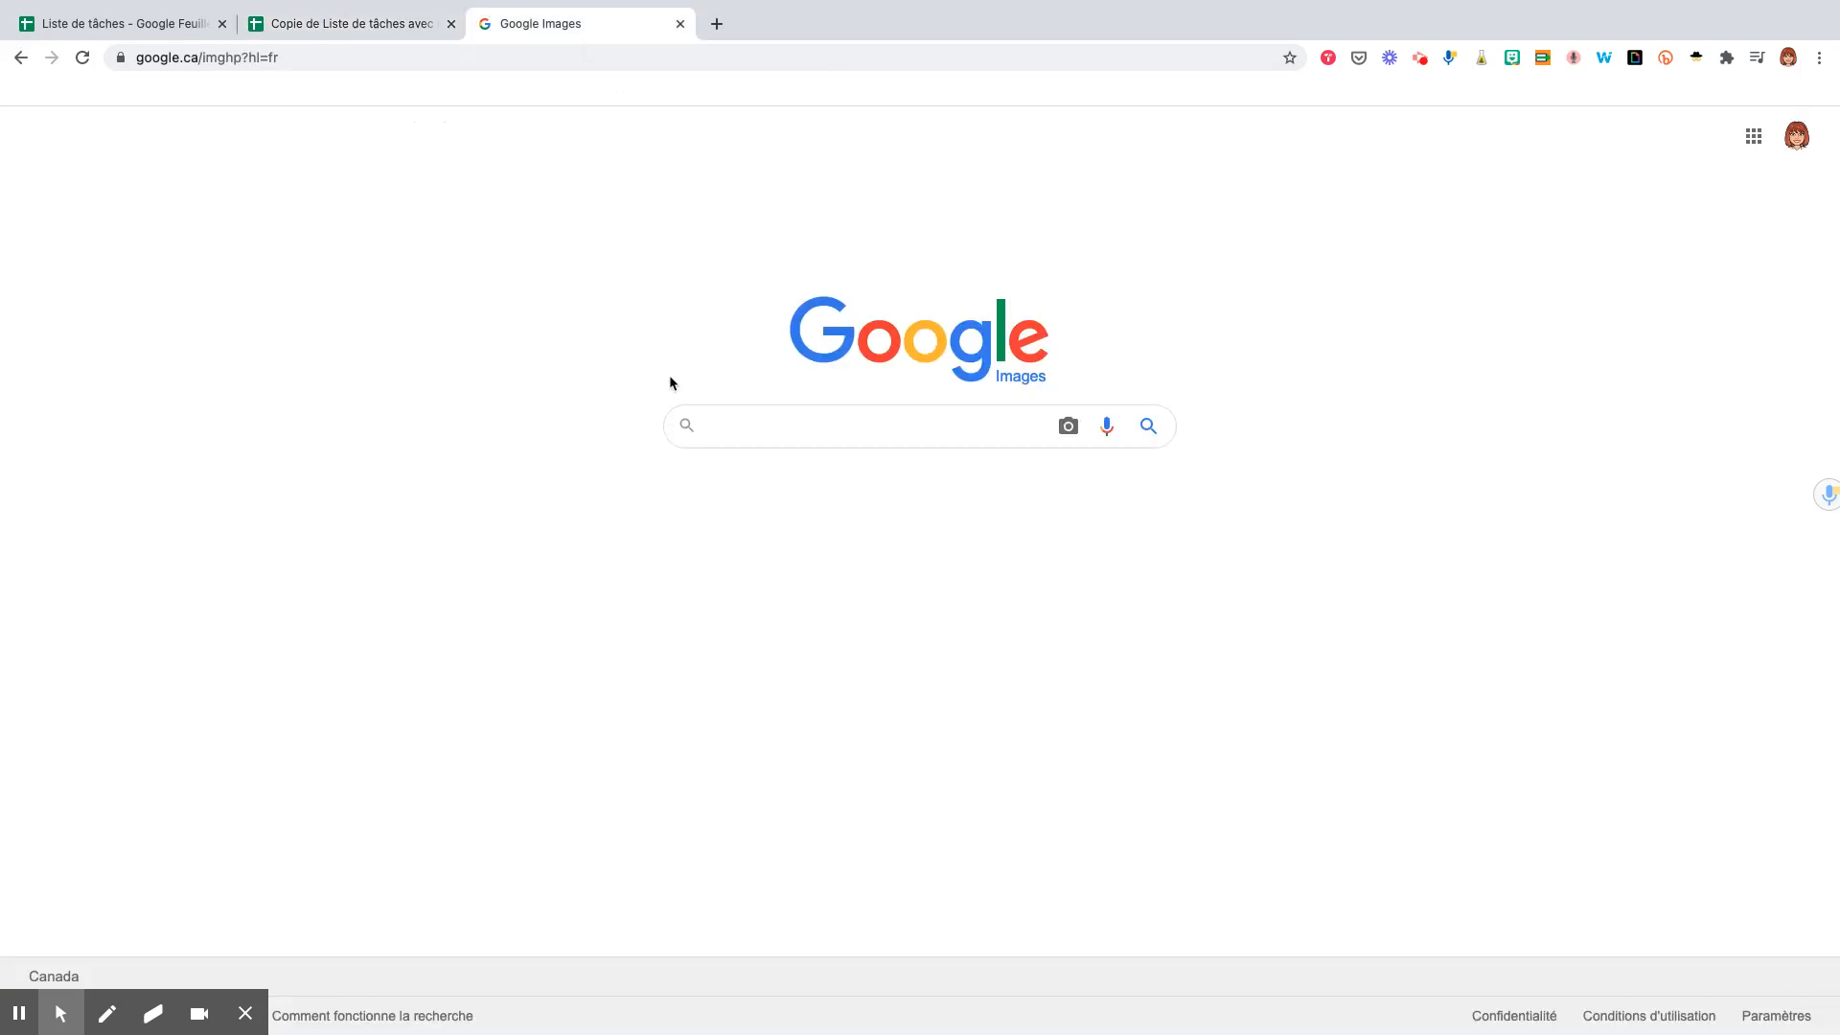
{"action": "type", "text": "Minecraft"}
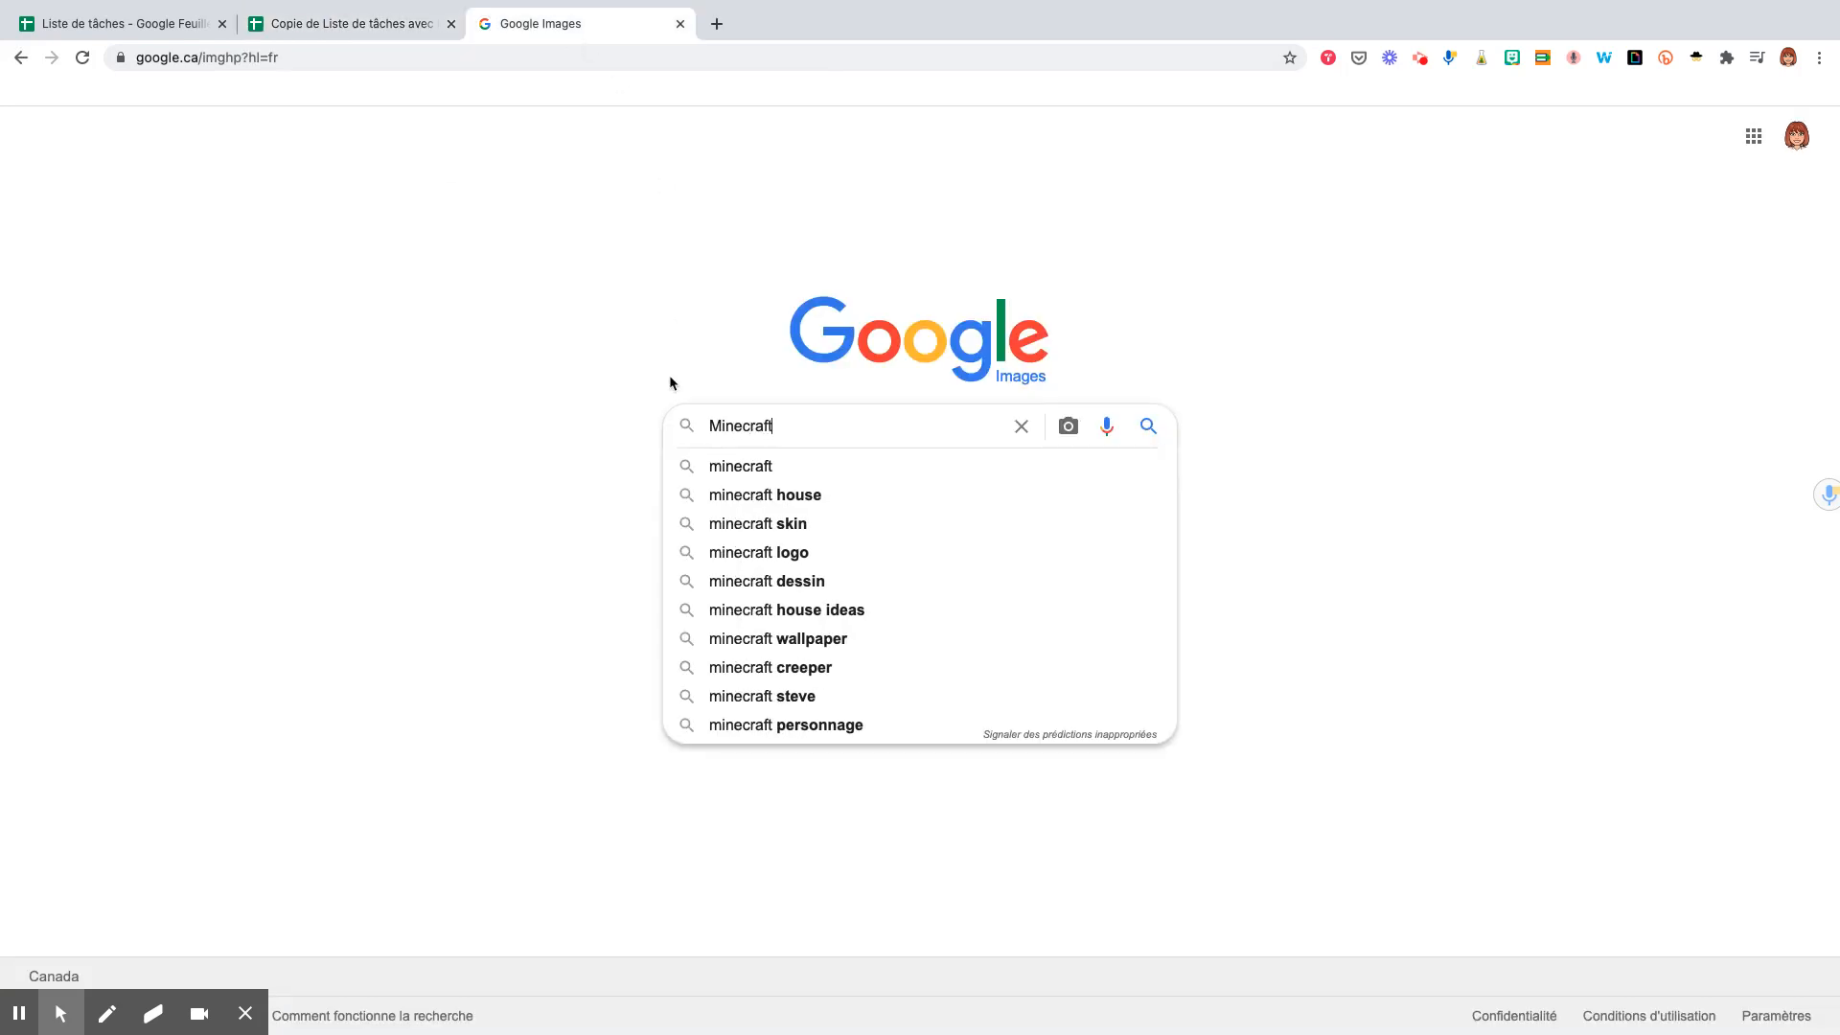
{"action": "key", "text": "Return"}
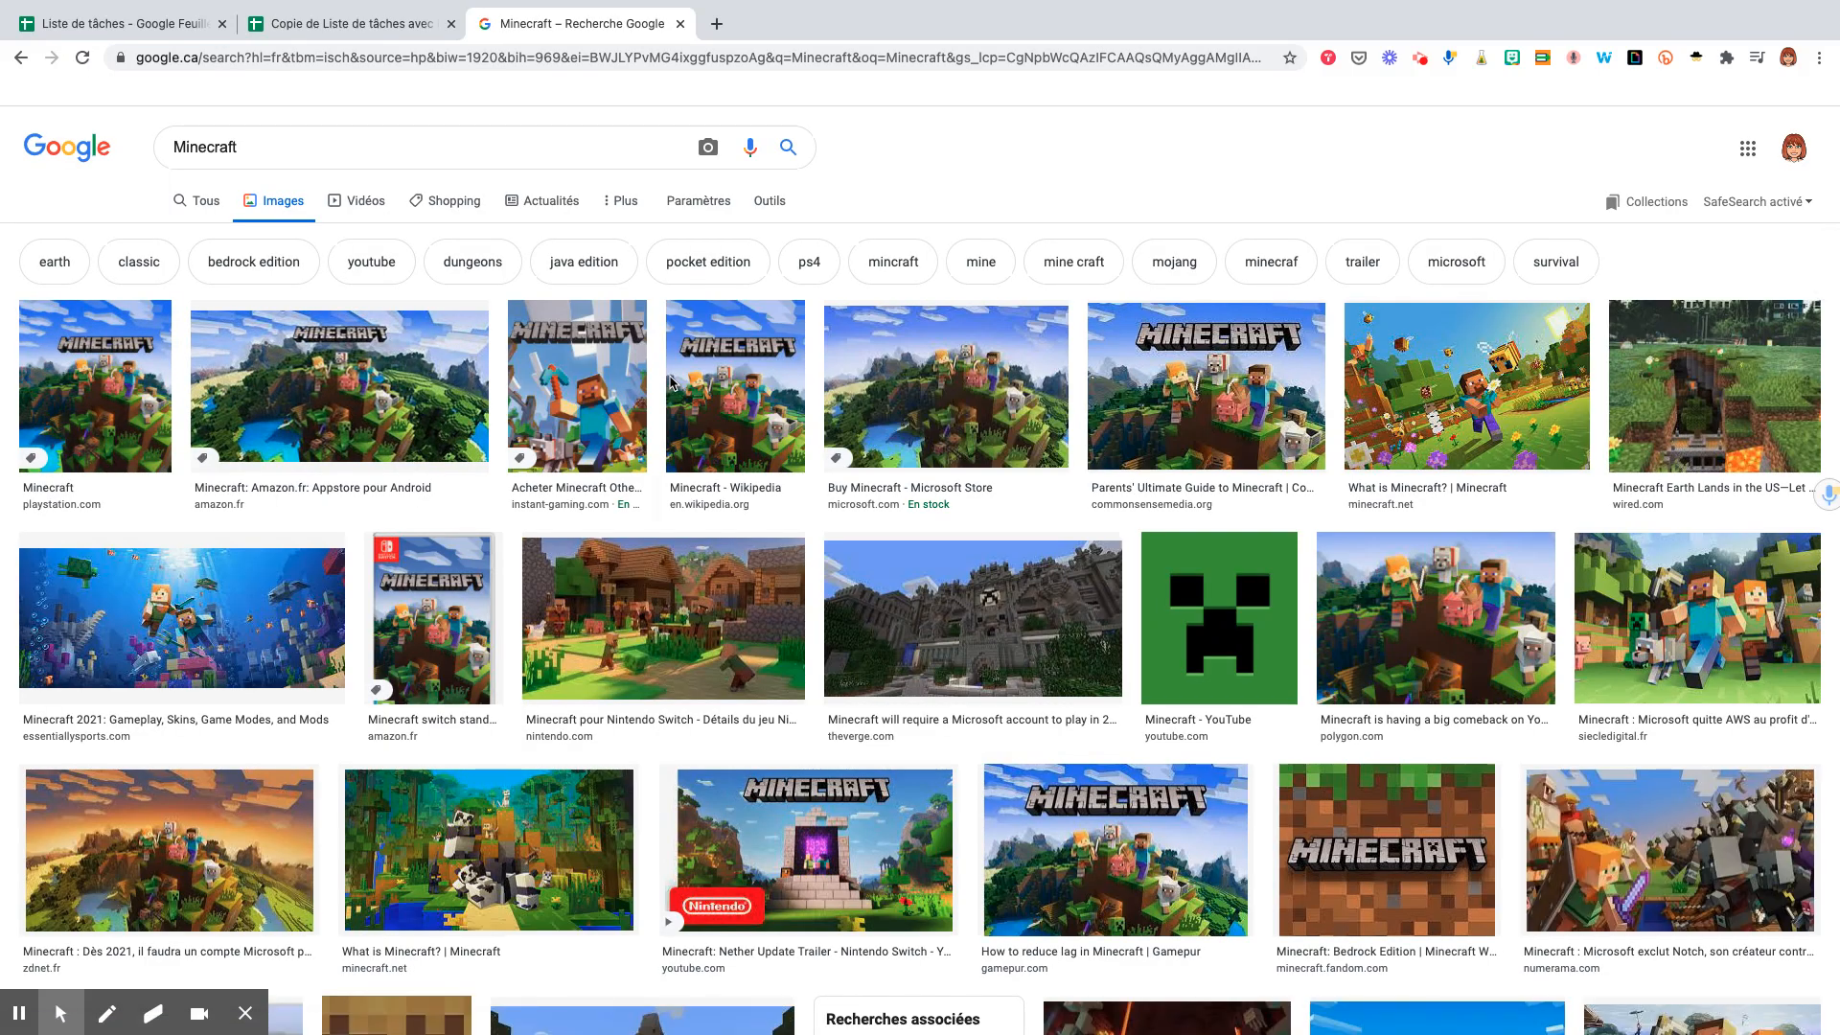
{"action": "left_click", "coordinate": [769, 204]}
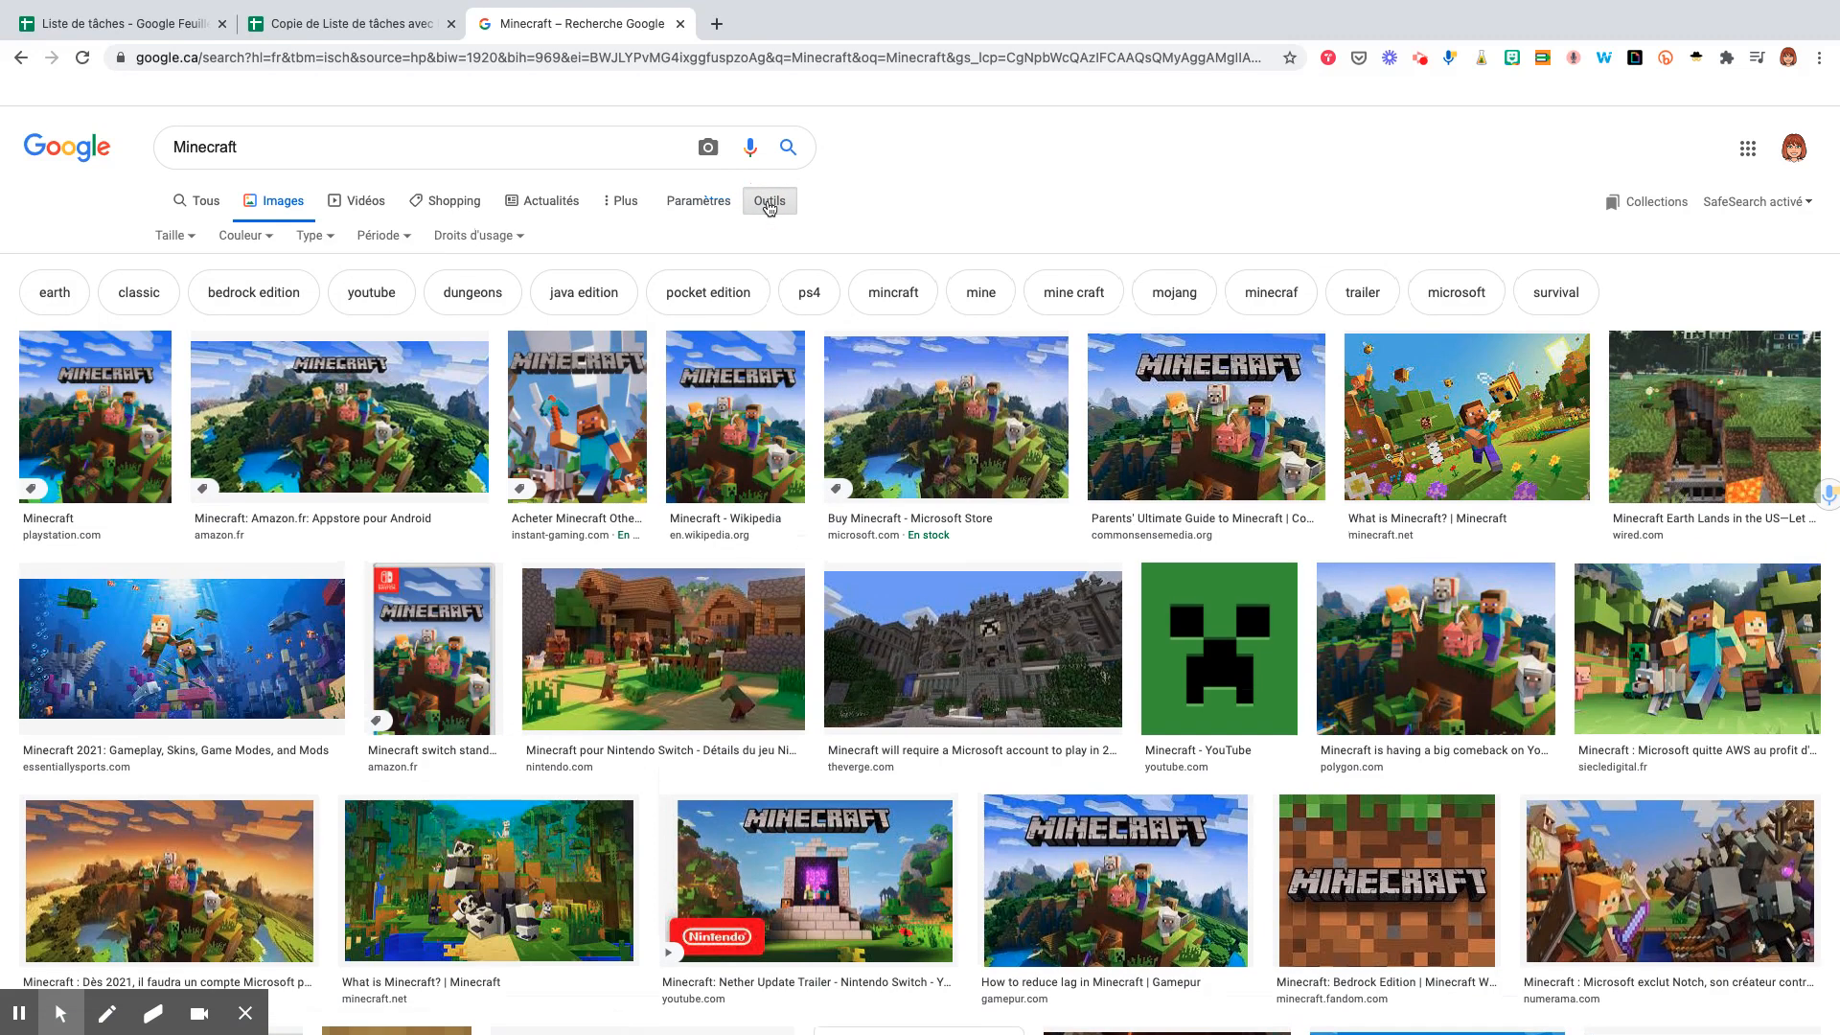
{"action": "left_click", "coordinate": [265, 238]}
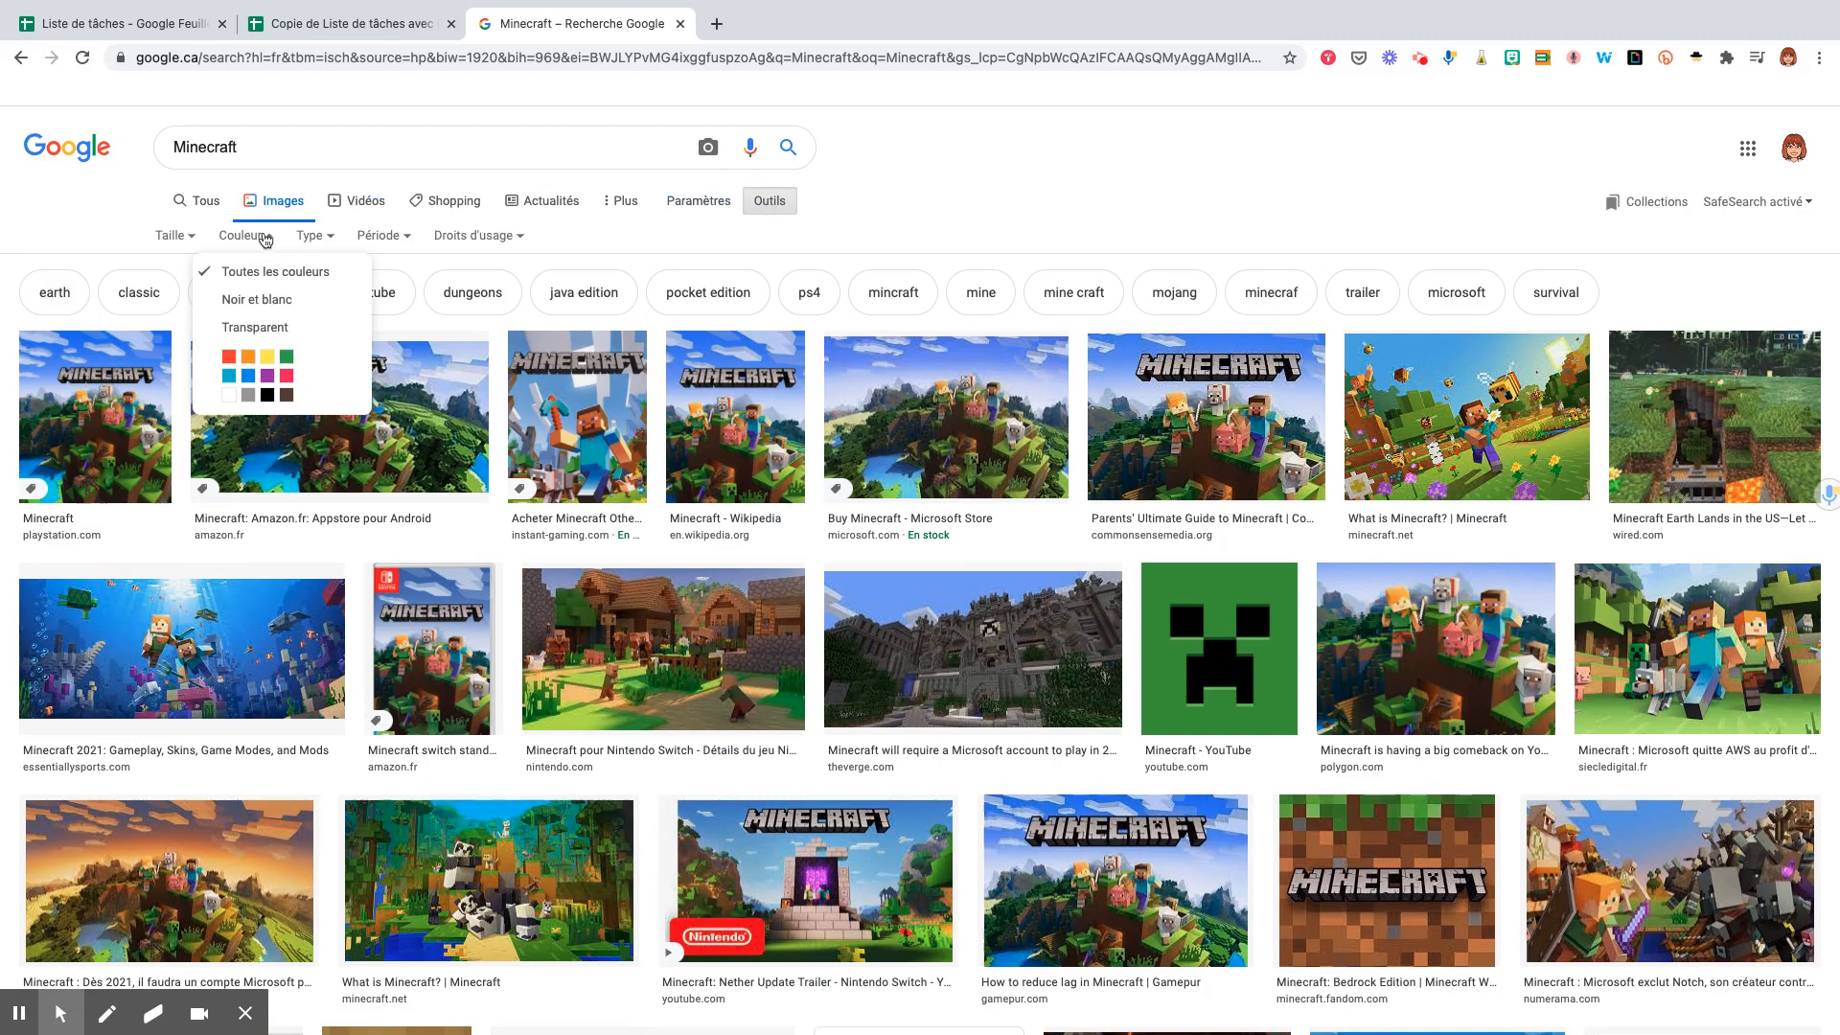
{"action": "left_click", "coordinate": [248, 328]}
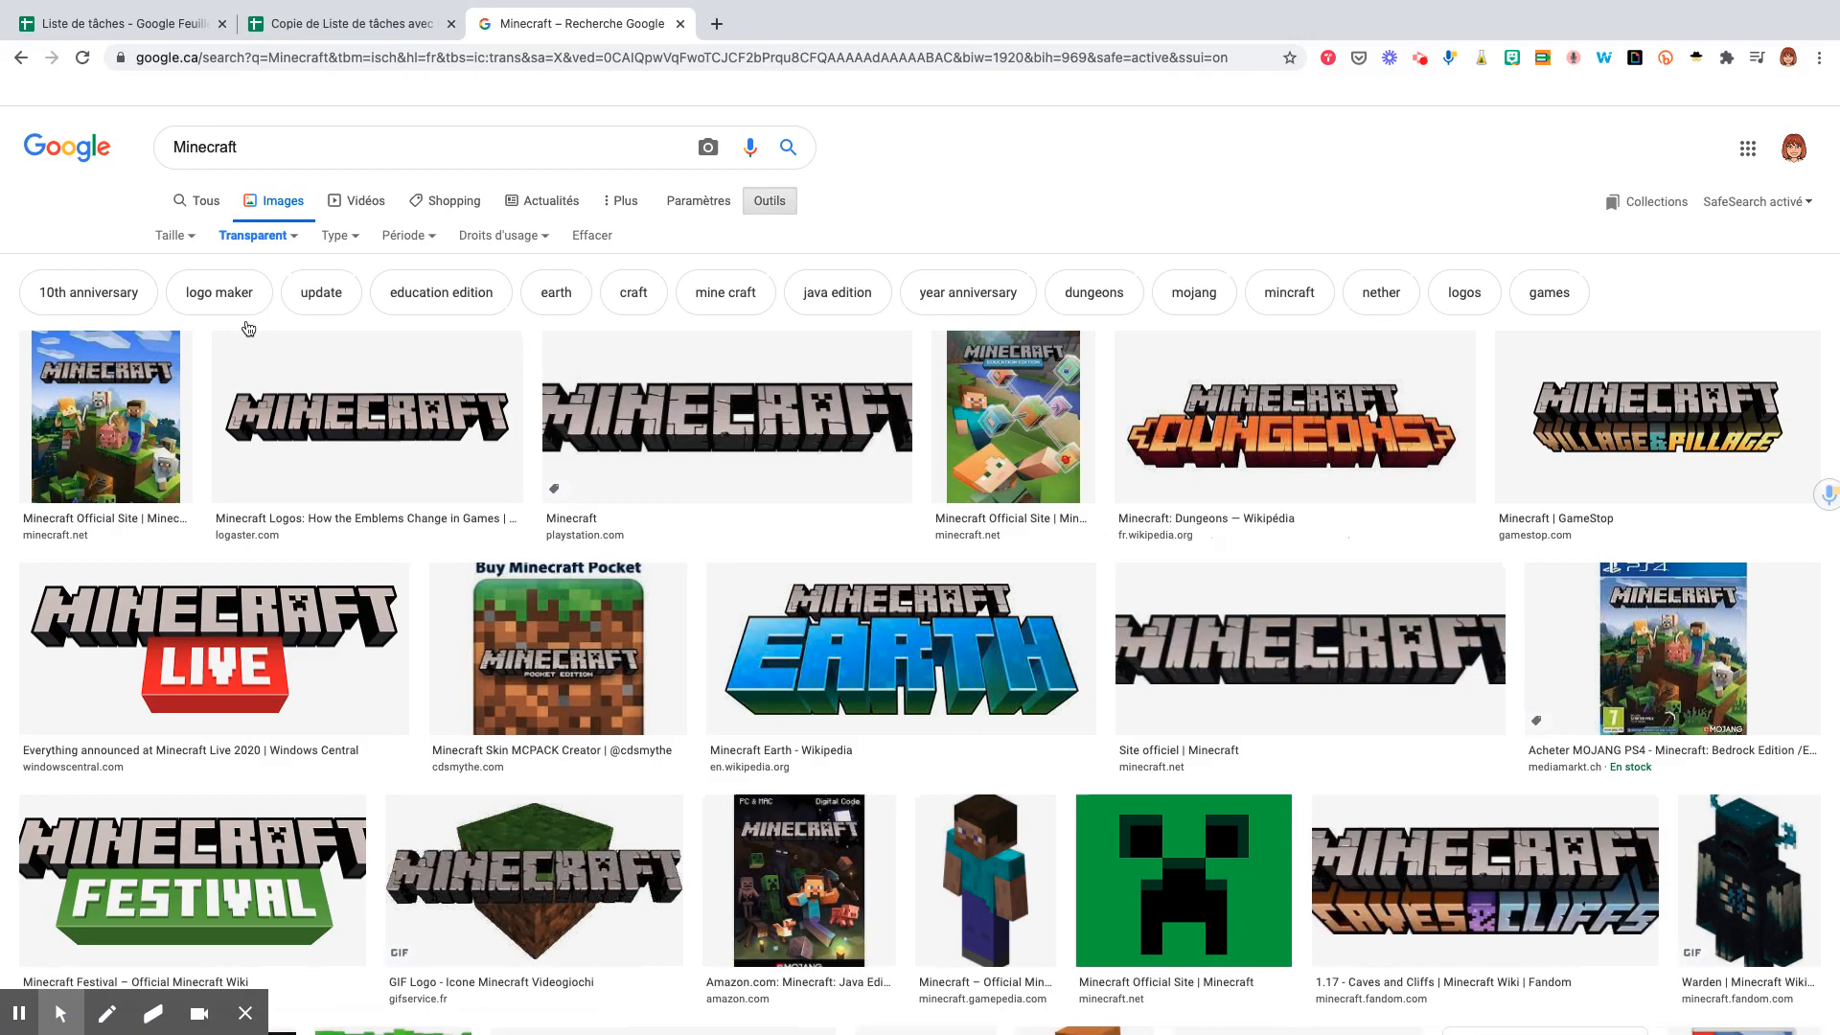
Step: Glance back at the to-do list, and restrict the Minecraft image results to Creative Commons licences
{"action": "left_click", "coordinate": [301, 27]}
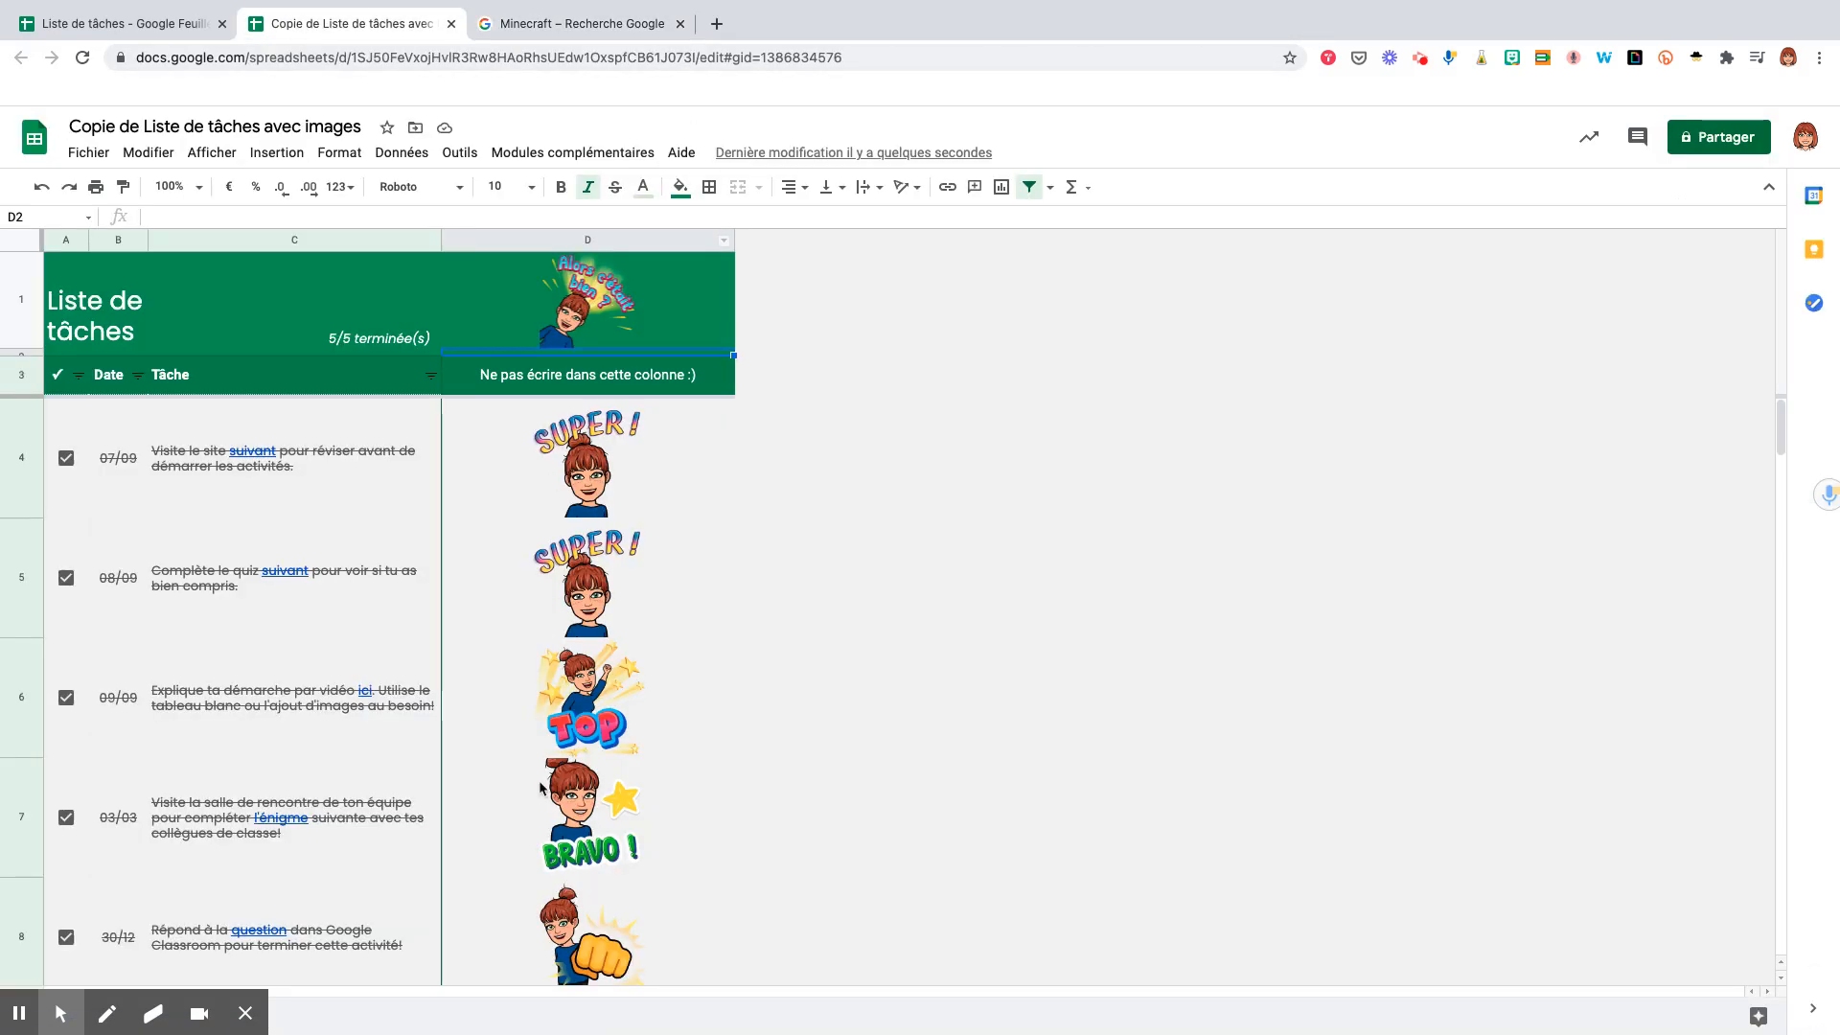
{"action": "left_click", "coordinate": [560, 30]}
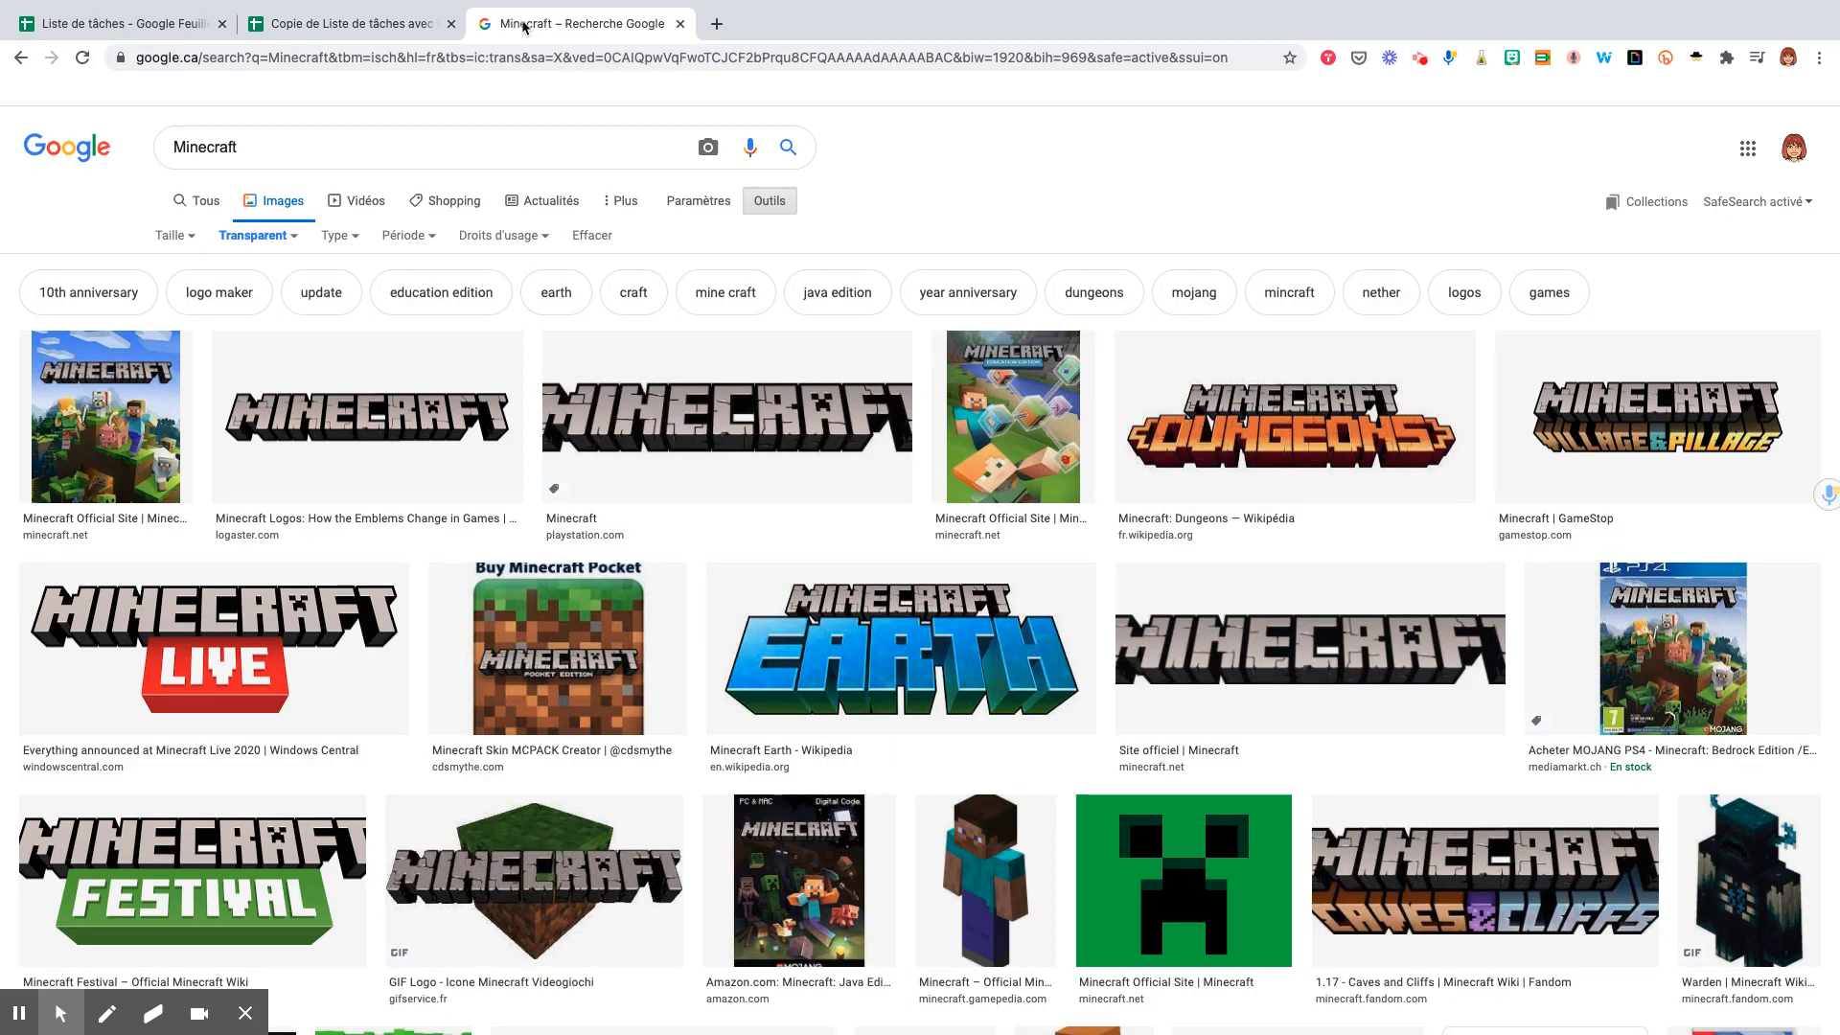
{"action": "left_click", "coordinate": [506, 240]}
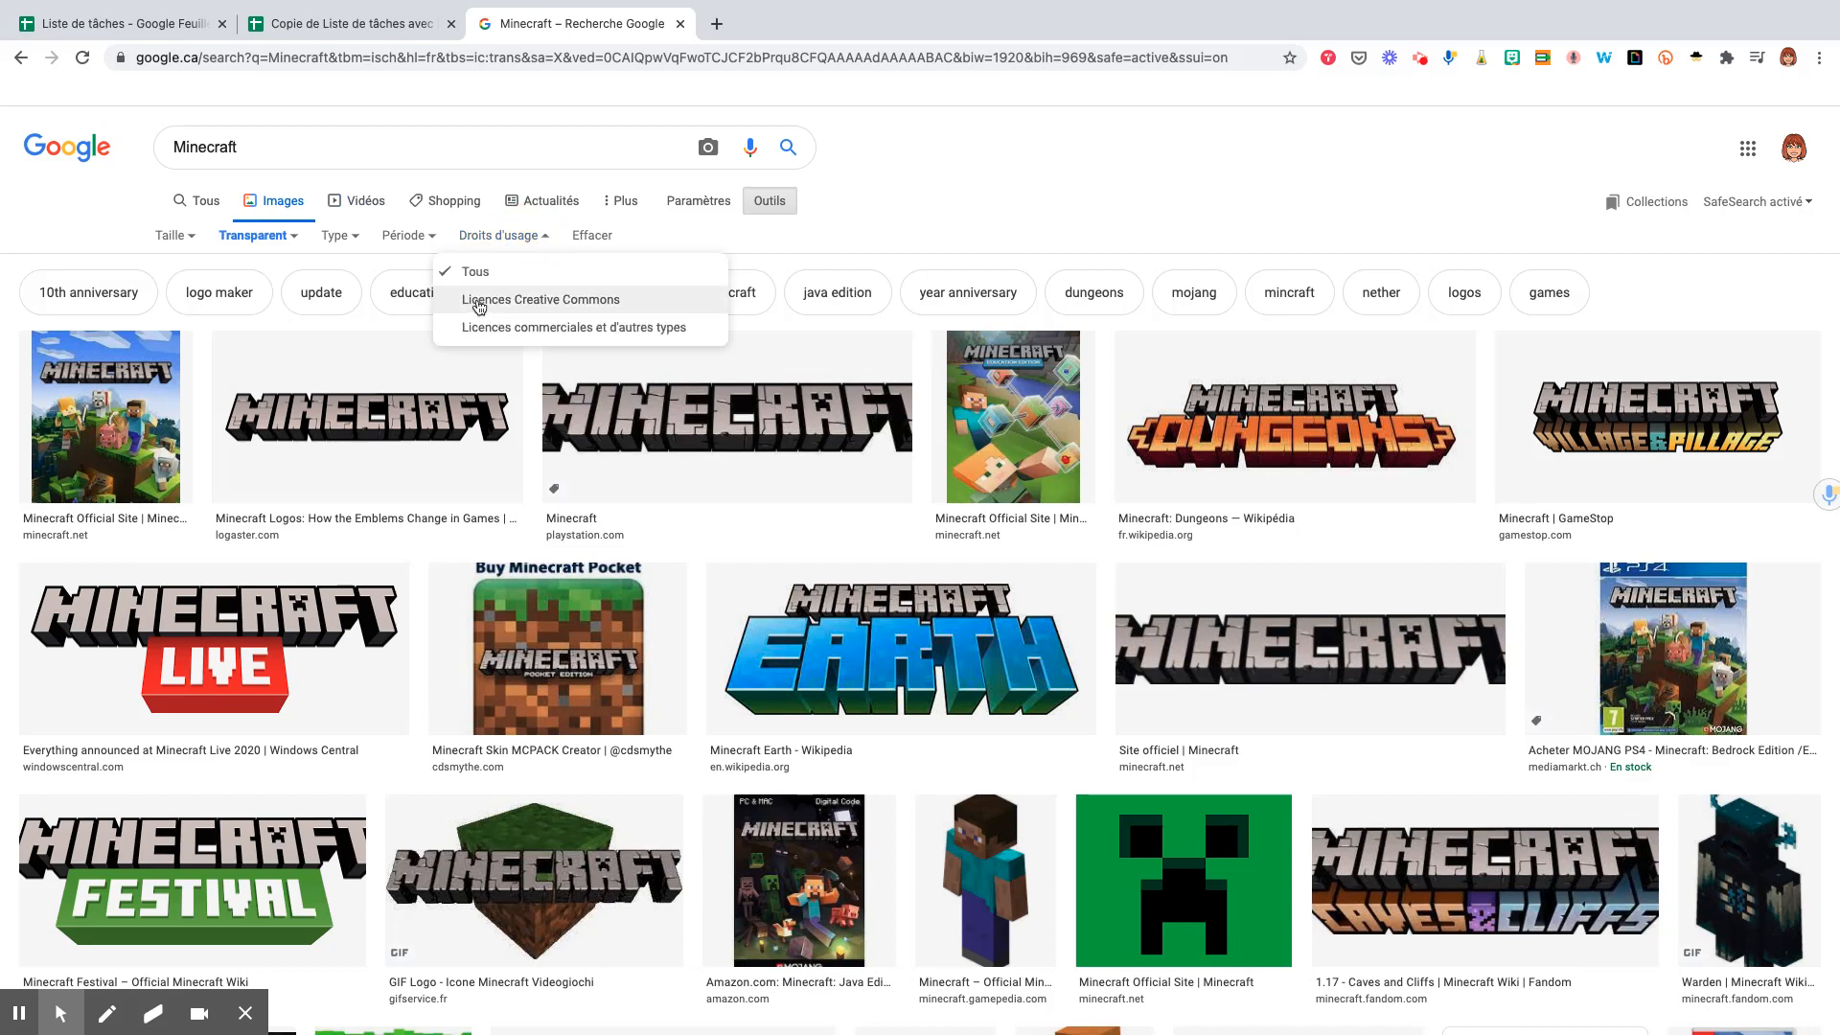
{"action": "left_click", "coordinate": [588, 301]}
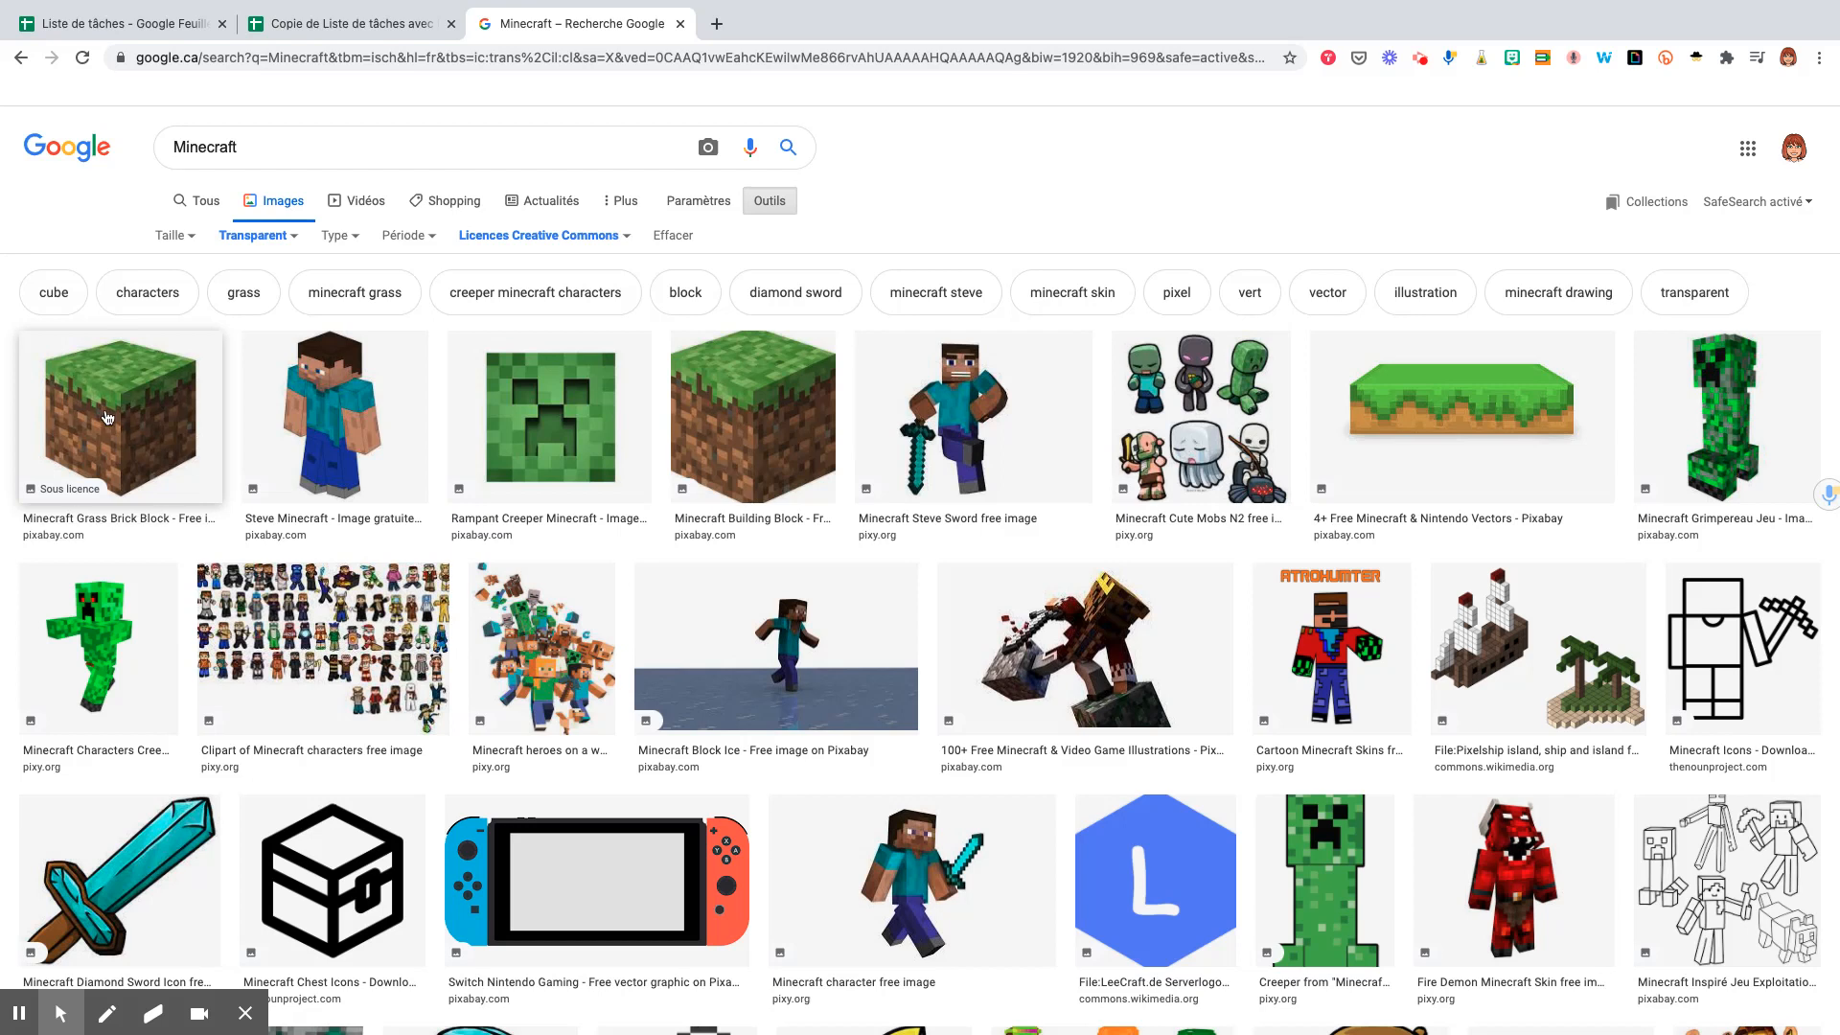
Step: Open the Minecraft Grass Brick Block result from Pixabay and copy its image address
{"action": "left_click", "coordinate": [105, 419]}
{"action": "scroll", "coordinate": [1171, 851], "scroll_direction": "down", "scroll_amount": 2}
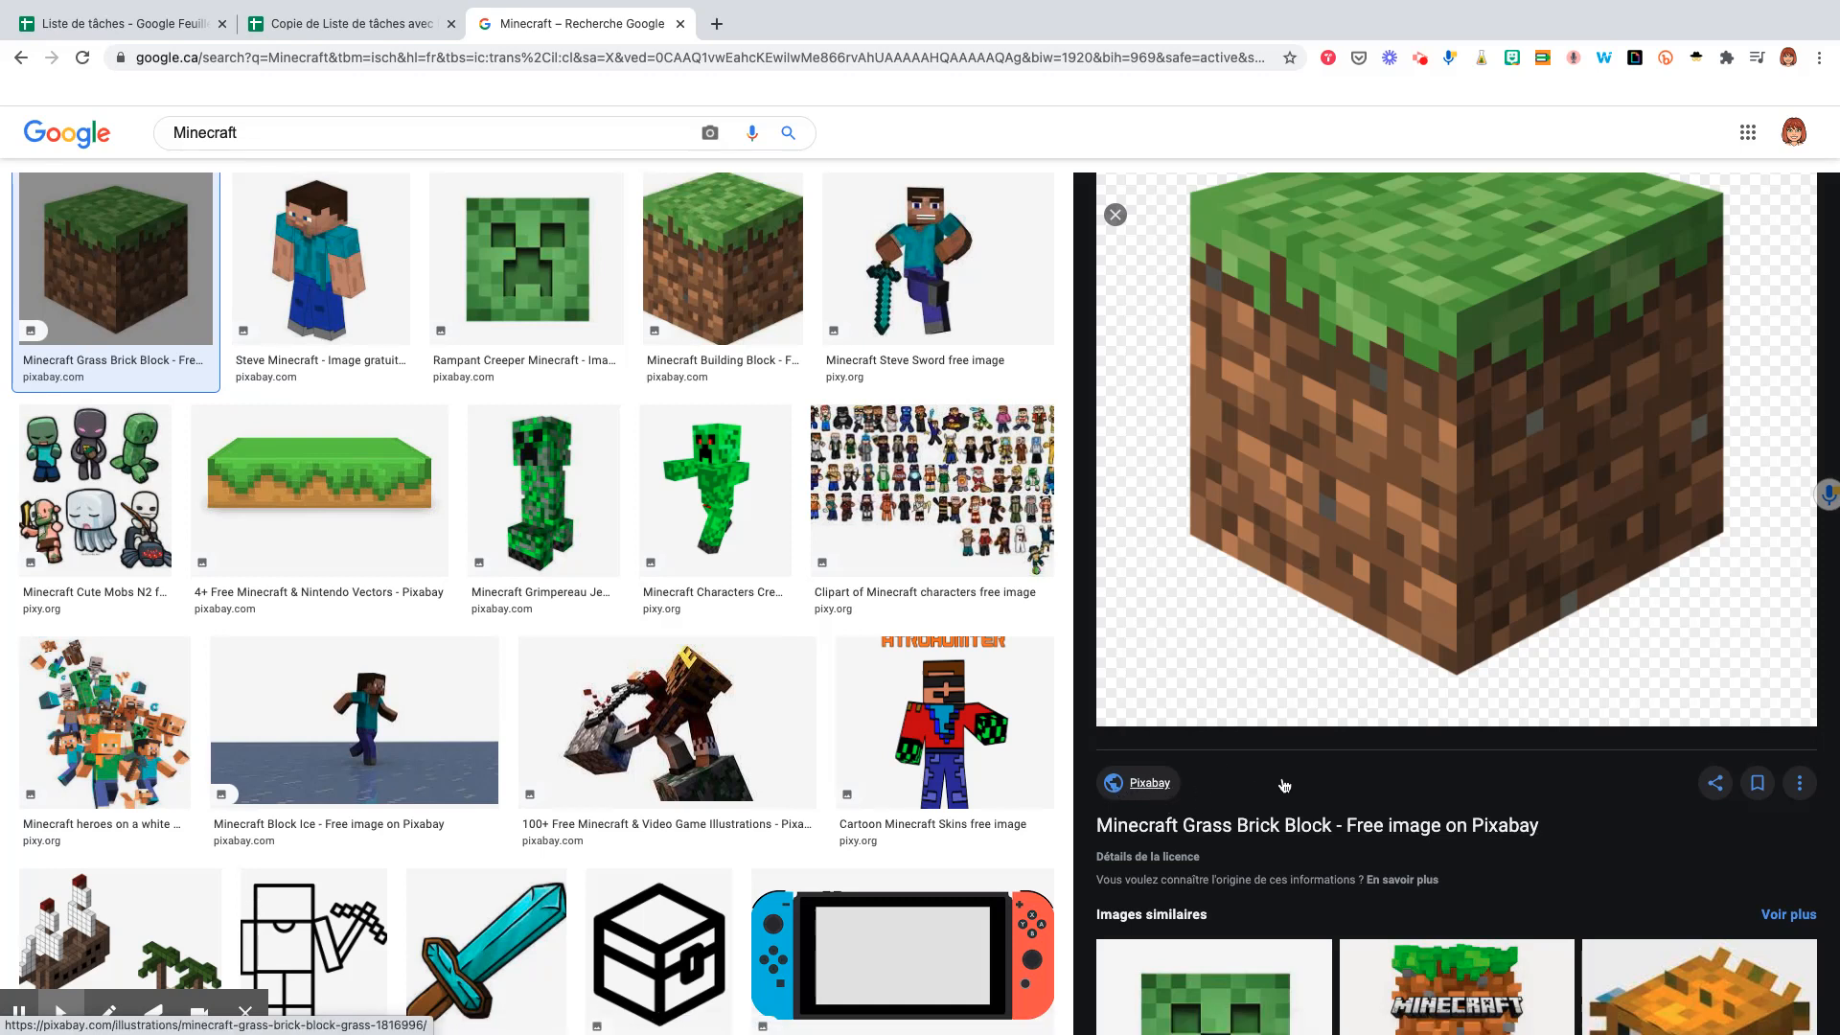
{"action": "scroll", "coordinate": [1294, 784], "scroll_direction": "up", "scroll_amount": 2}
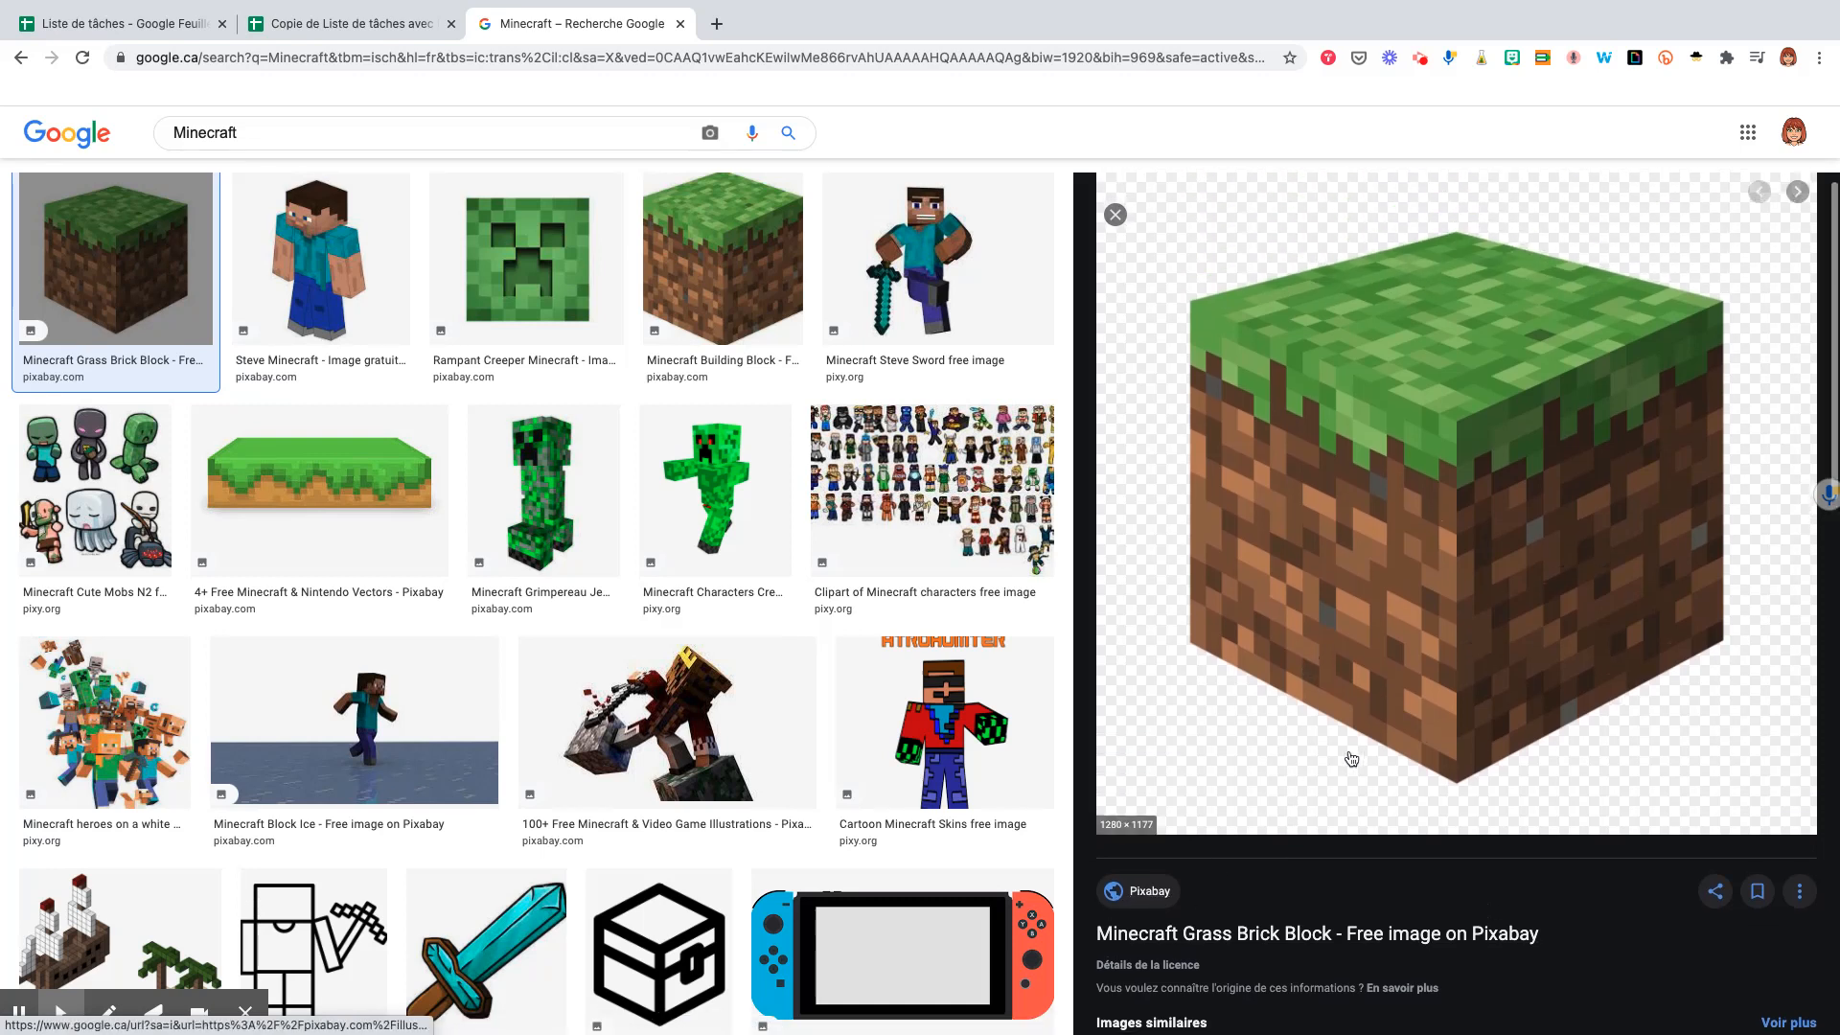
{"action": "right_click", "coordinate": [1441, 491]}
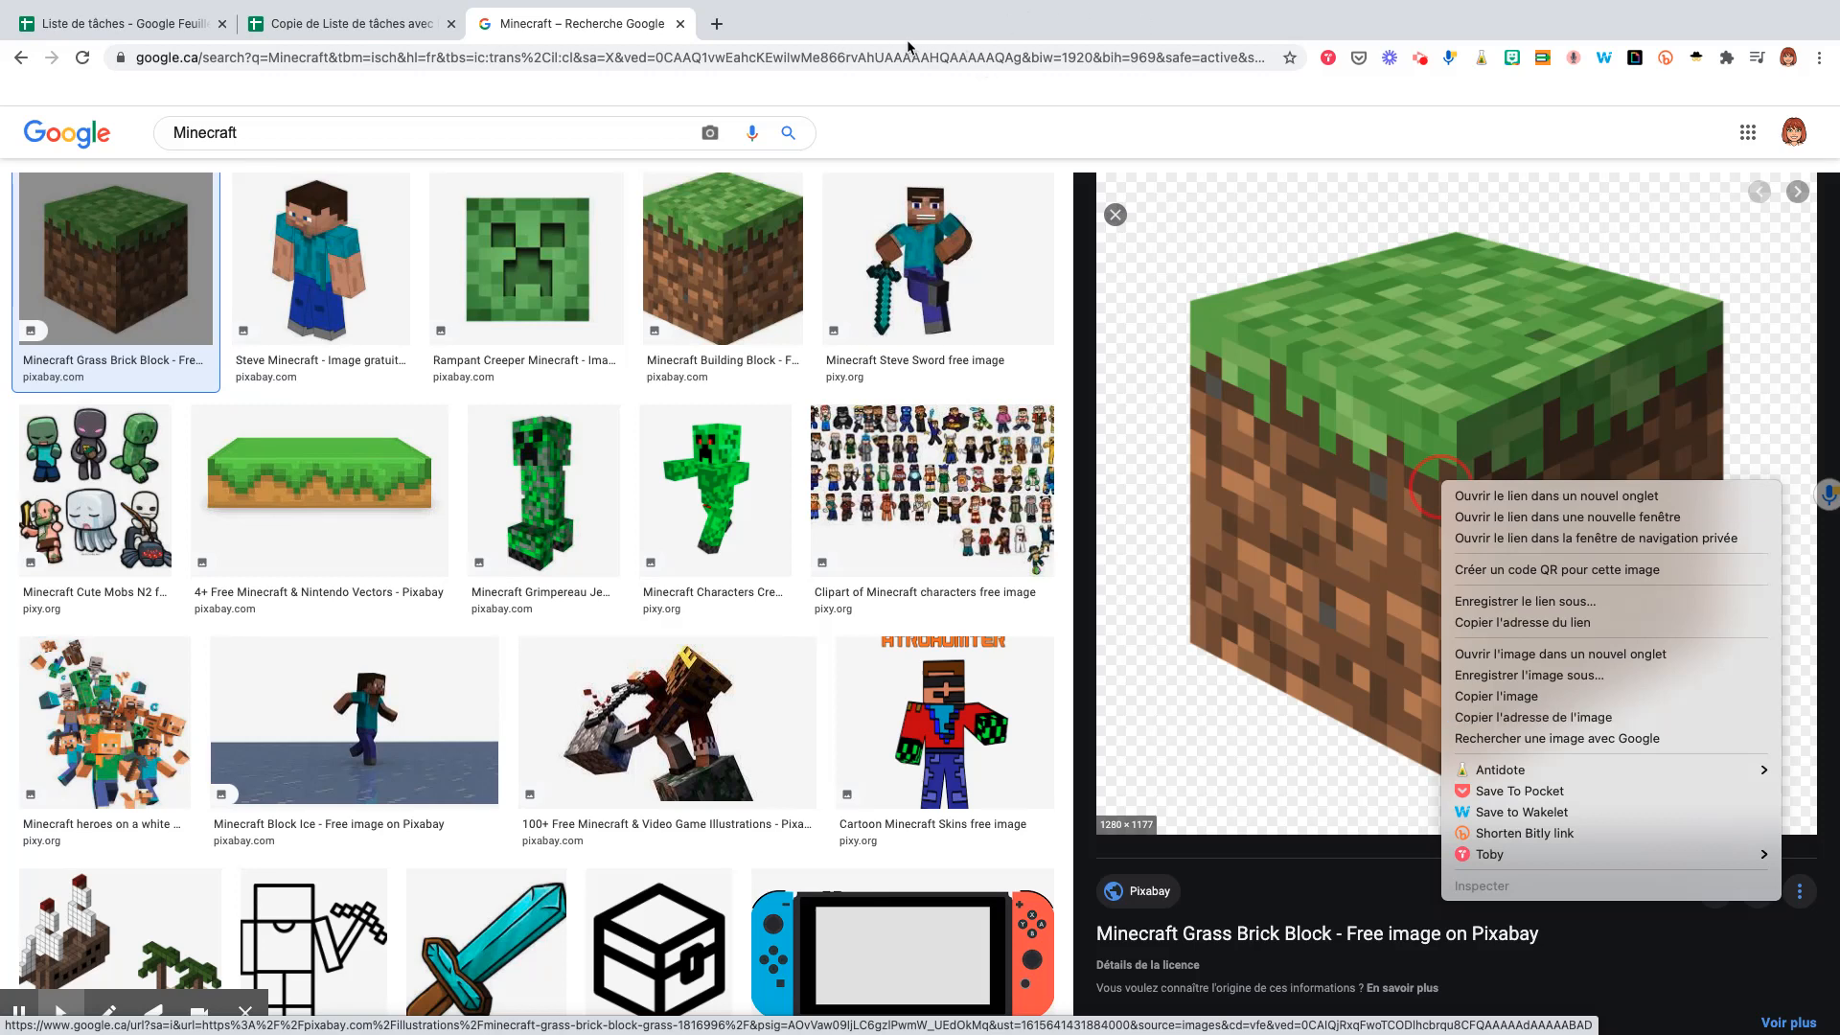
{"action": "left_click", "coordinate": [1554, 719]}
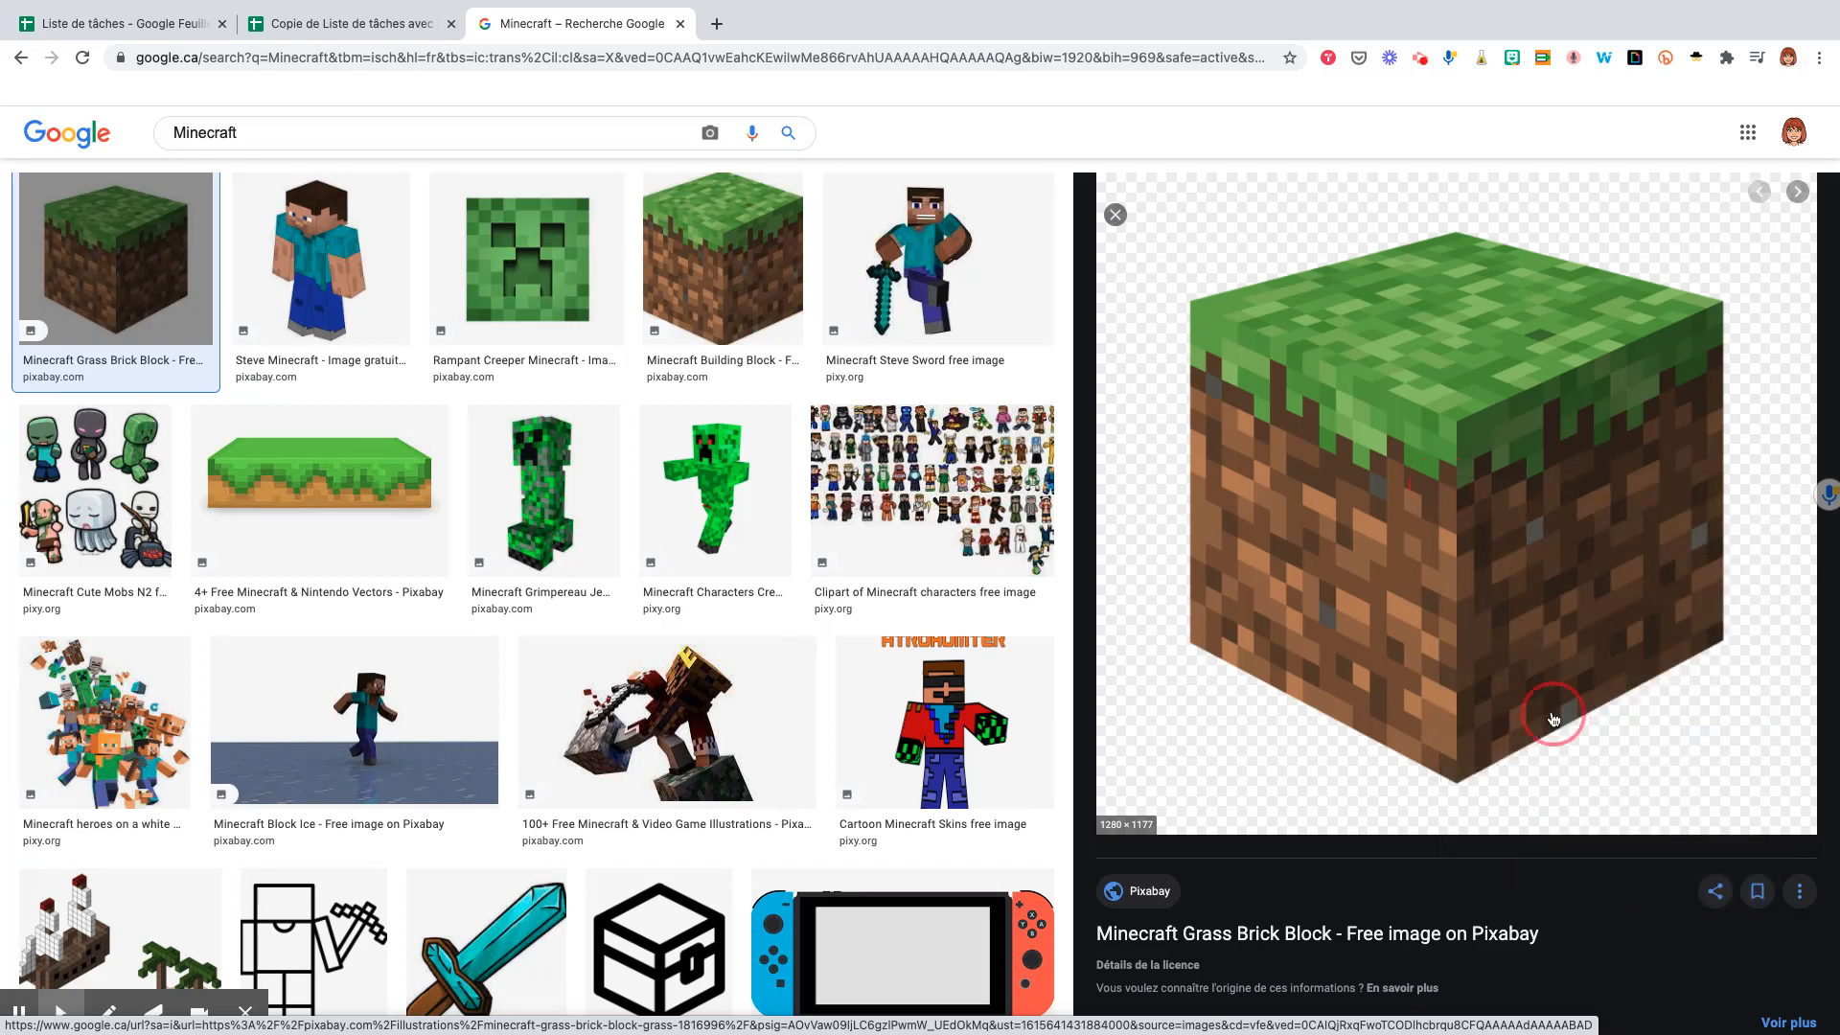
Step: Replace the image URL in cell D4's formula in the to-do list with the copied Pixabay address, and toggle the row 4 task off and on
{"action": "left_click", "coordinate": [350, 24]}
{"action": "left_click", "coordinate": [548, 302]}
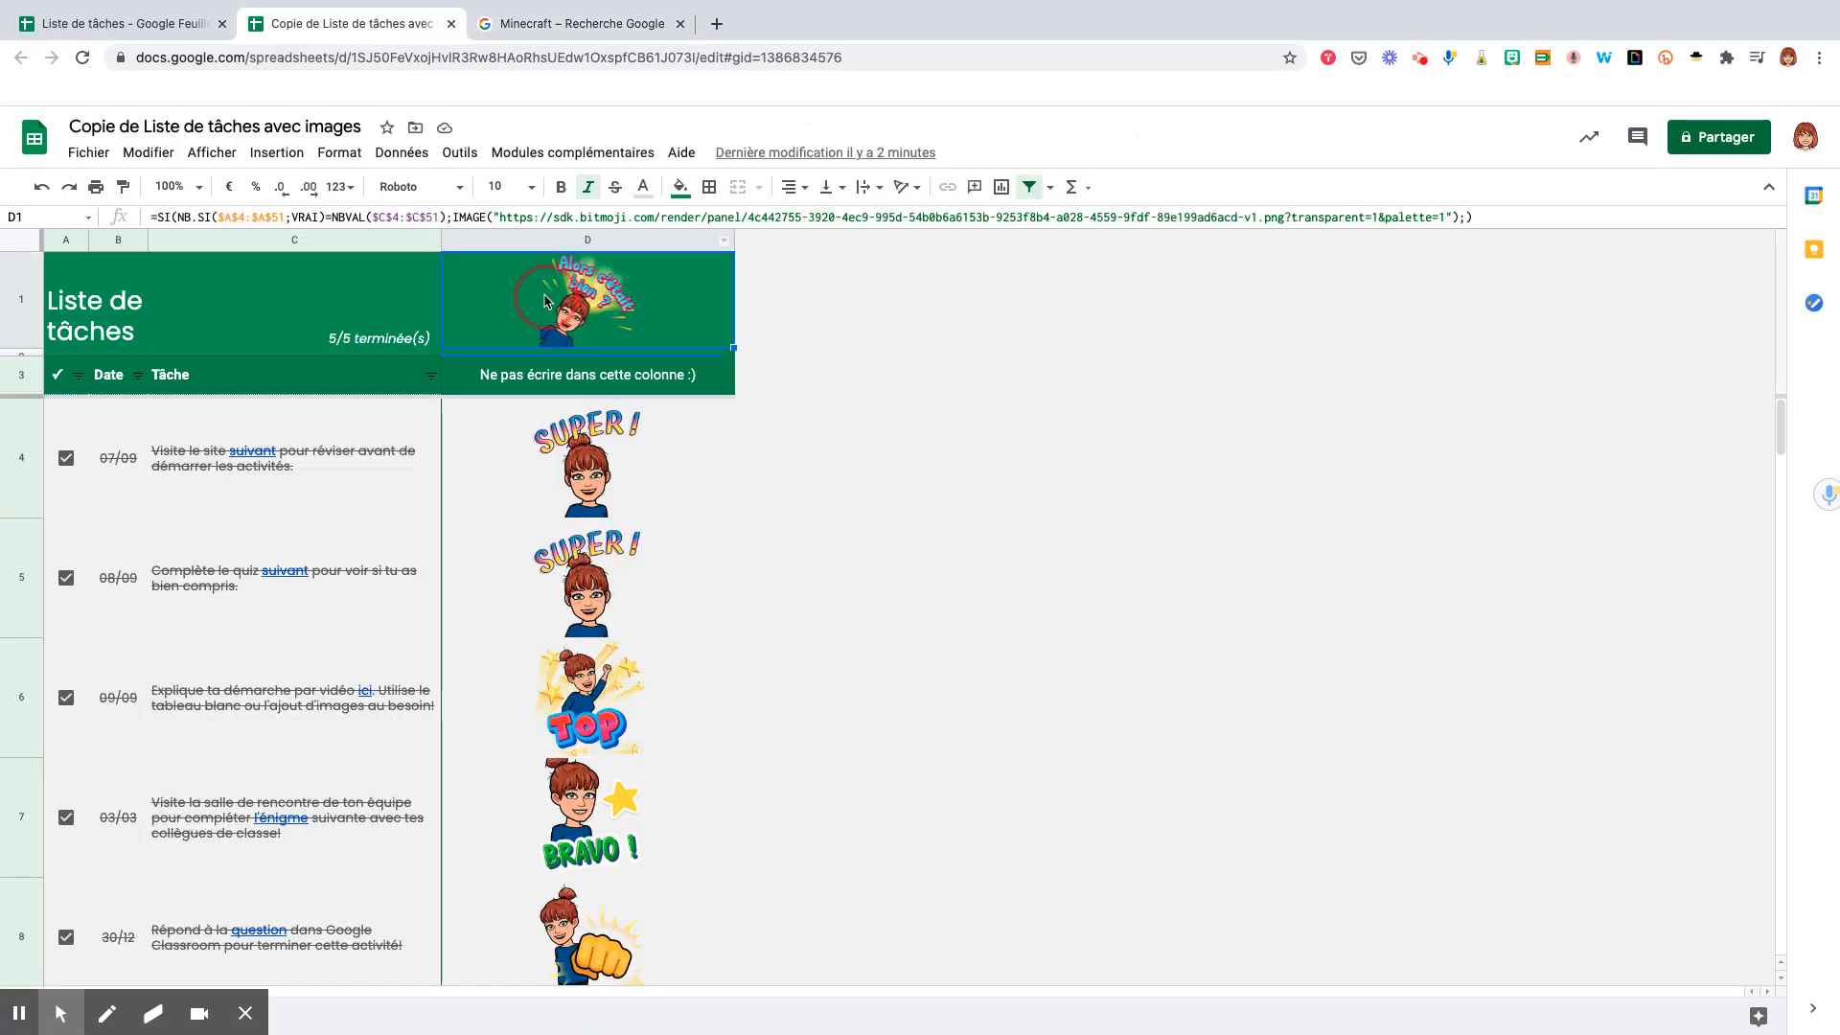
{"action": "left_click", "coordinate": [520, 453]}
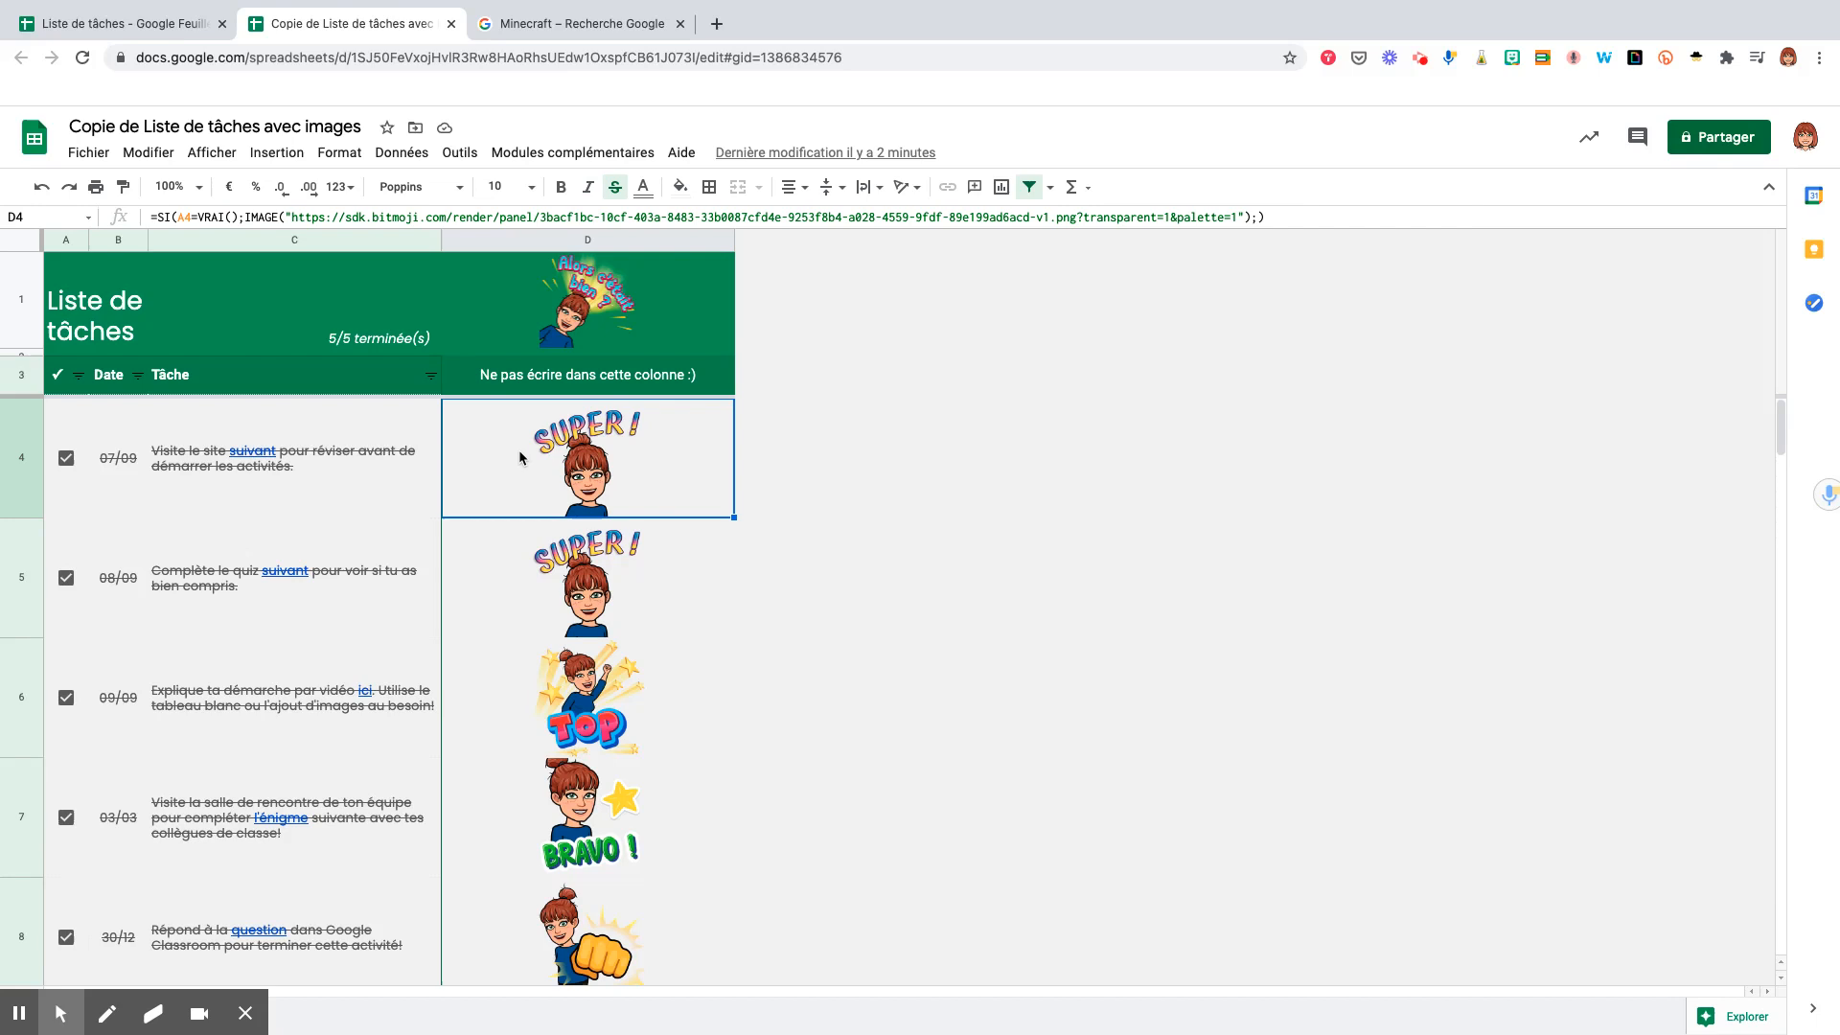
{"action": "left_click_drag", "start_coordinate": [293, 219], "coordinate": [1236, 220]}
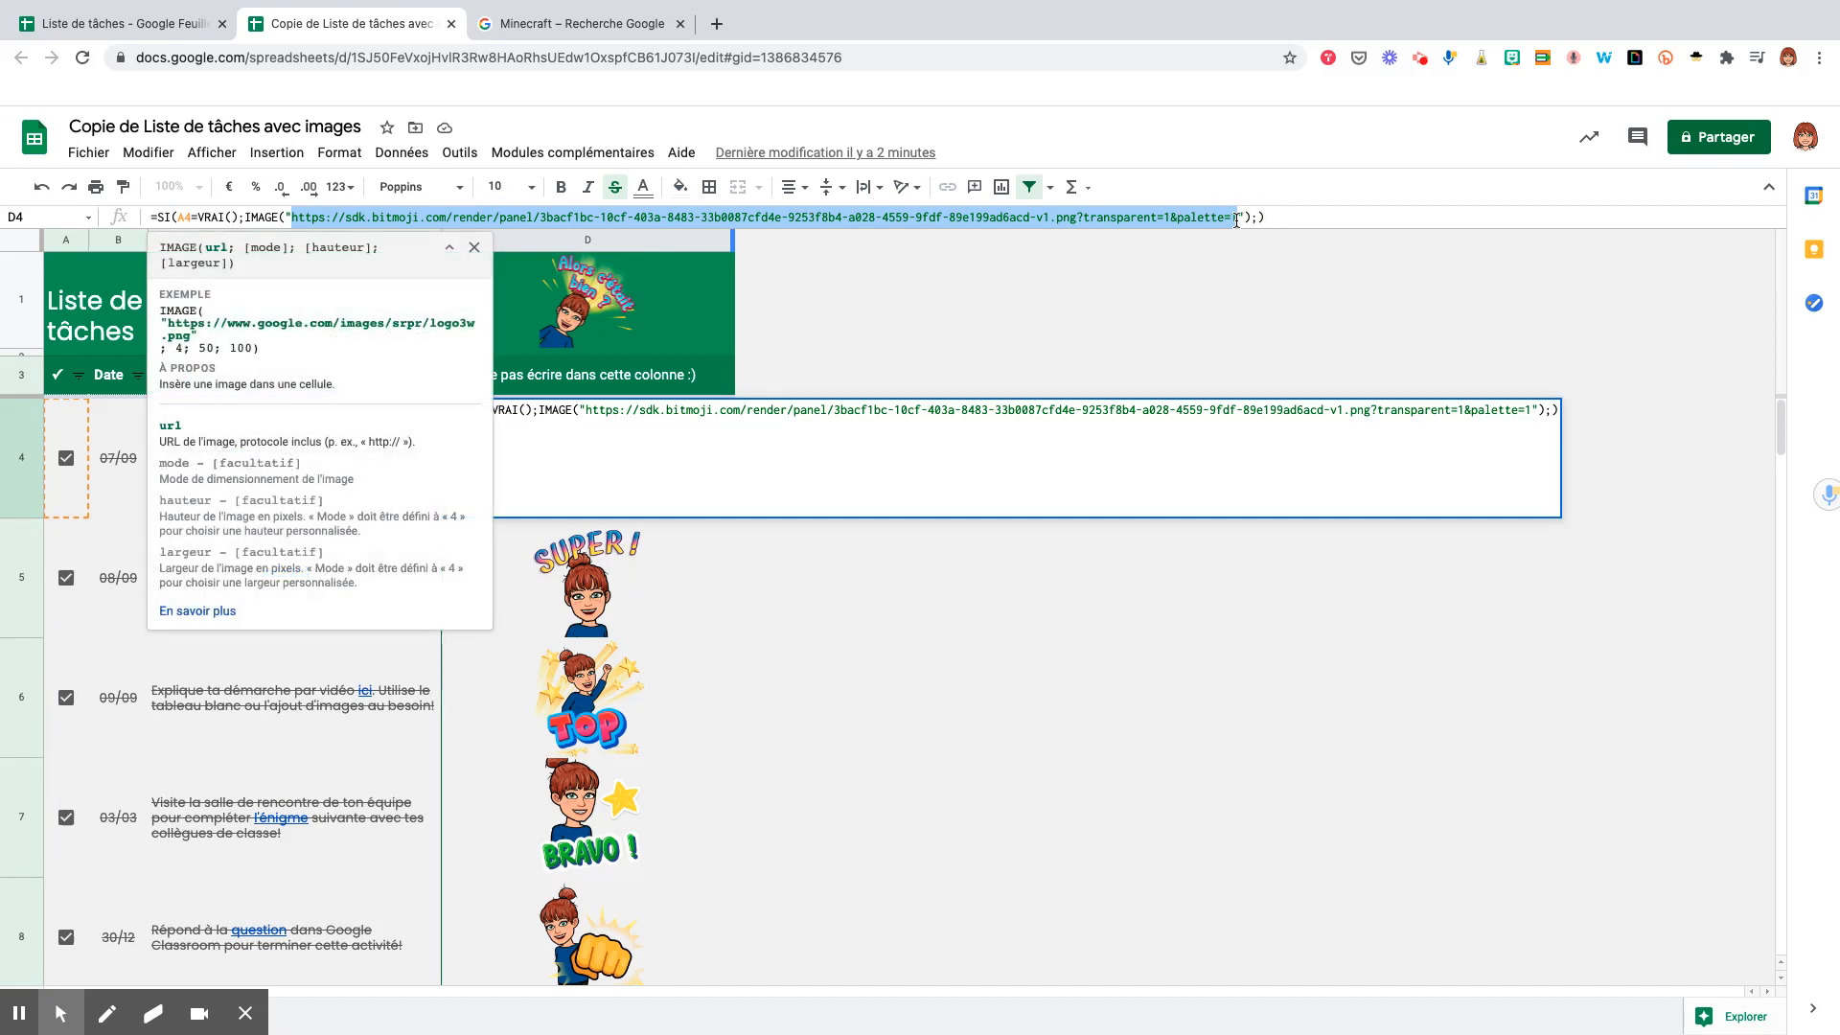
{"action": "type", "text": "https://cdn.pixabay.com/photo/2016/11/11/14/49/minecraft-1816996_1280.png"}
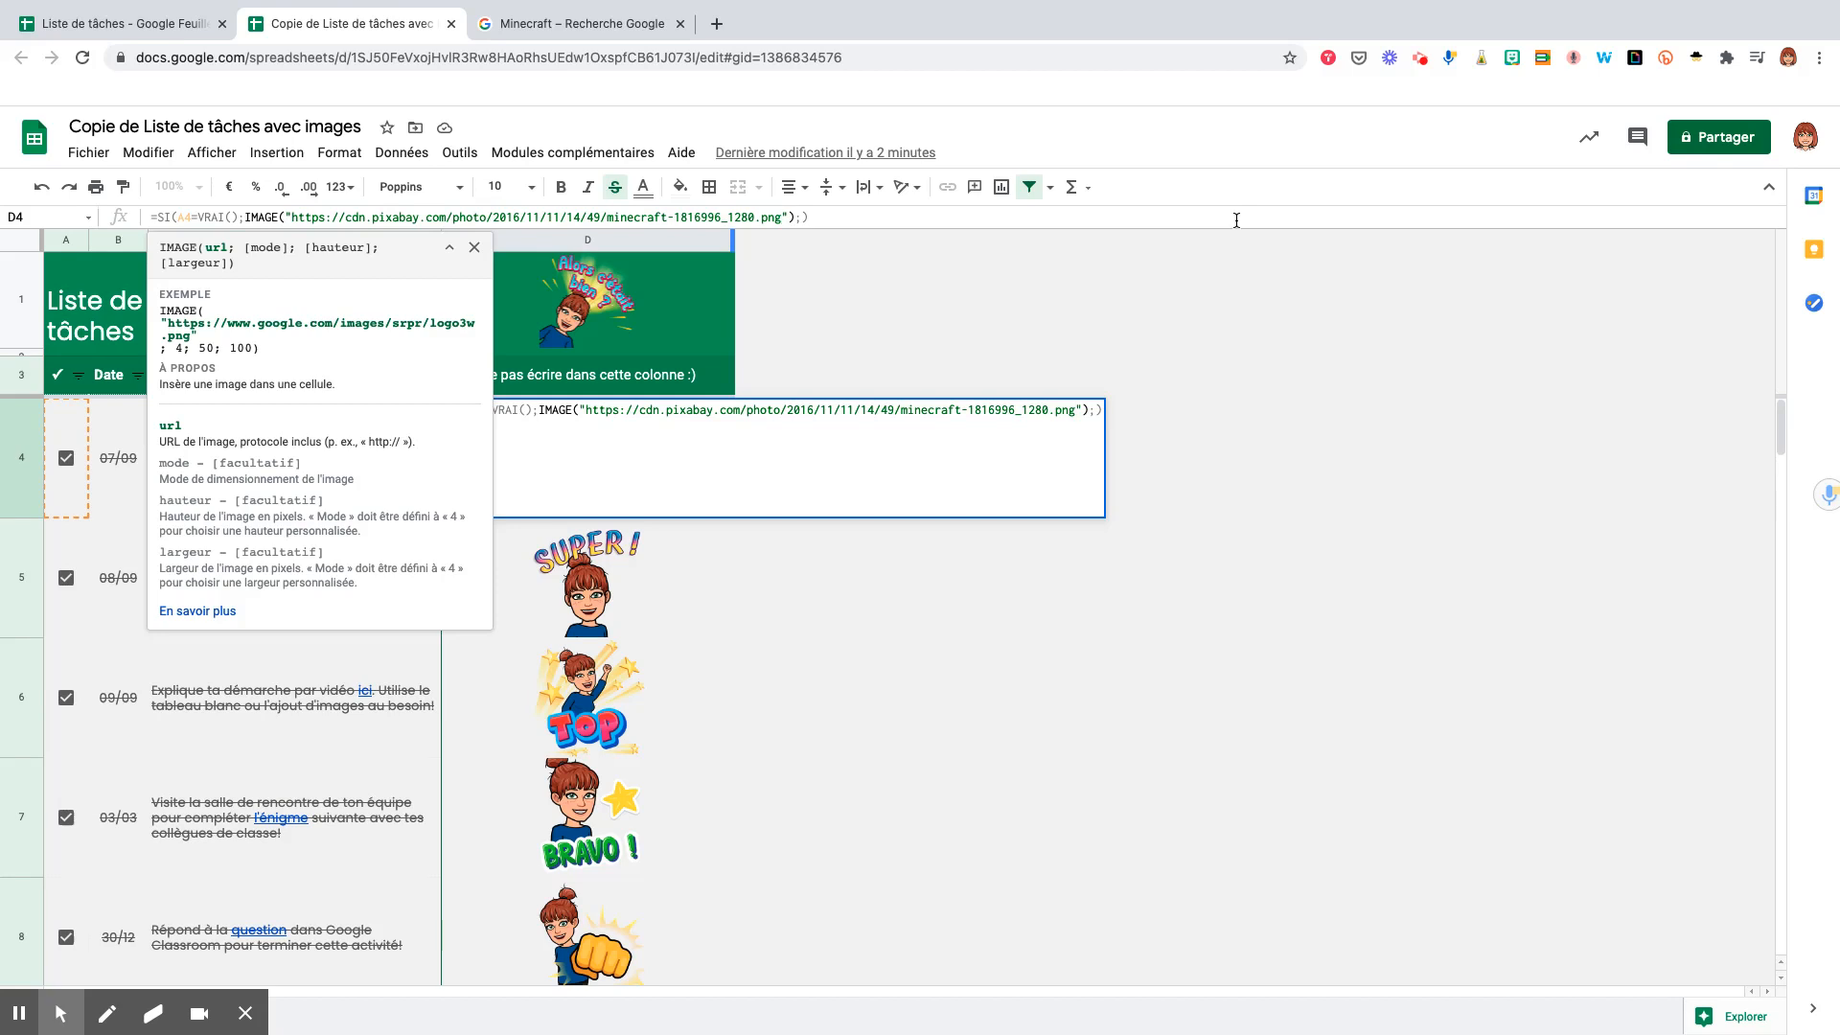
{"action": "key", "text": "Return"}
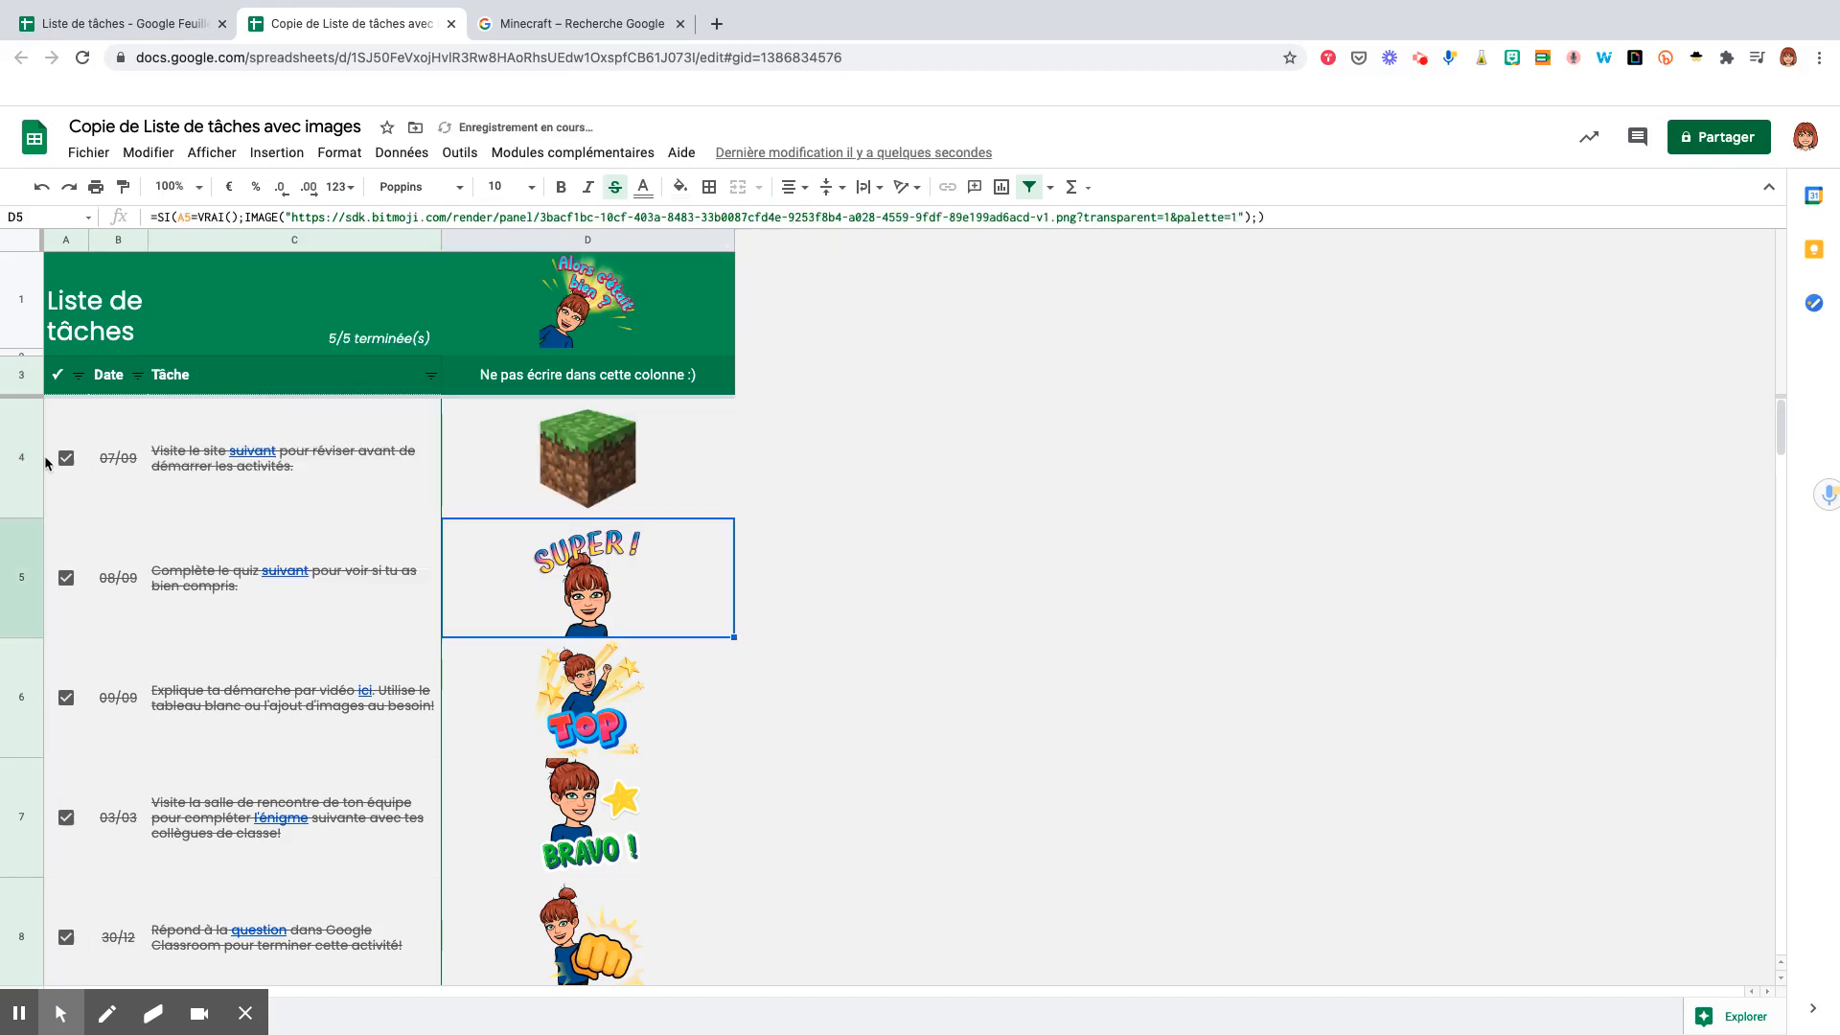
{"action": "left_click", "coordinate": [66, 458]}
{"action": "left_click", "coordinate": [66, 458]}
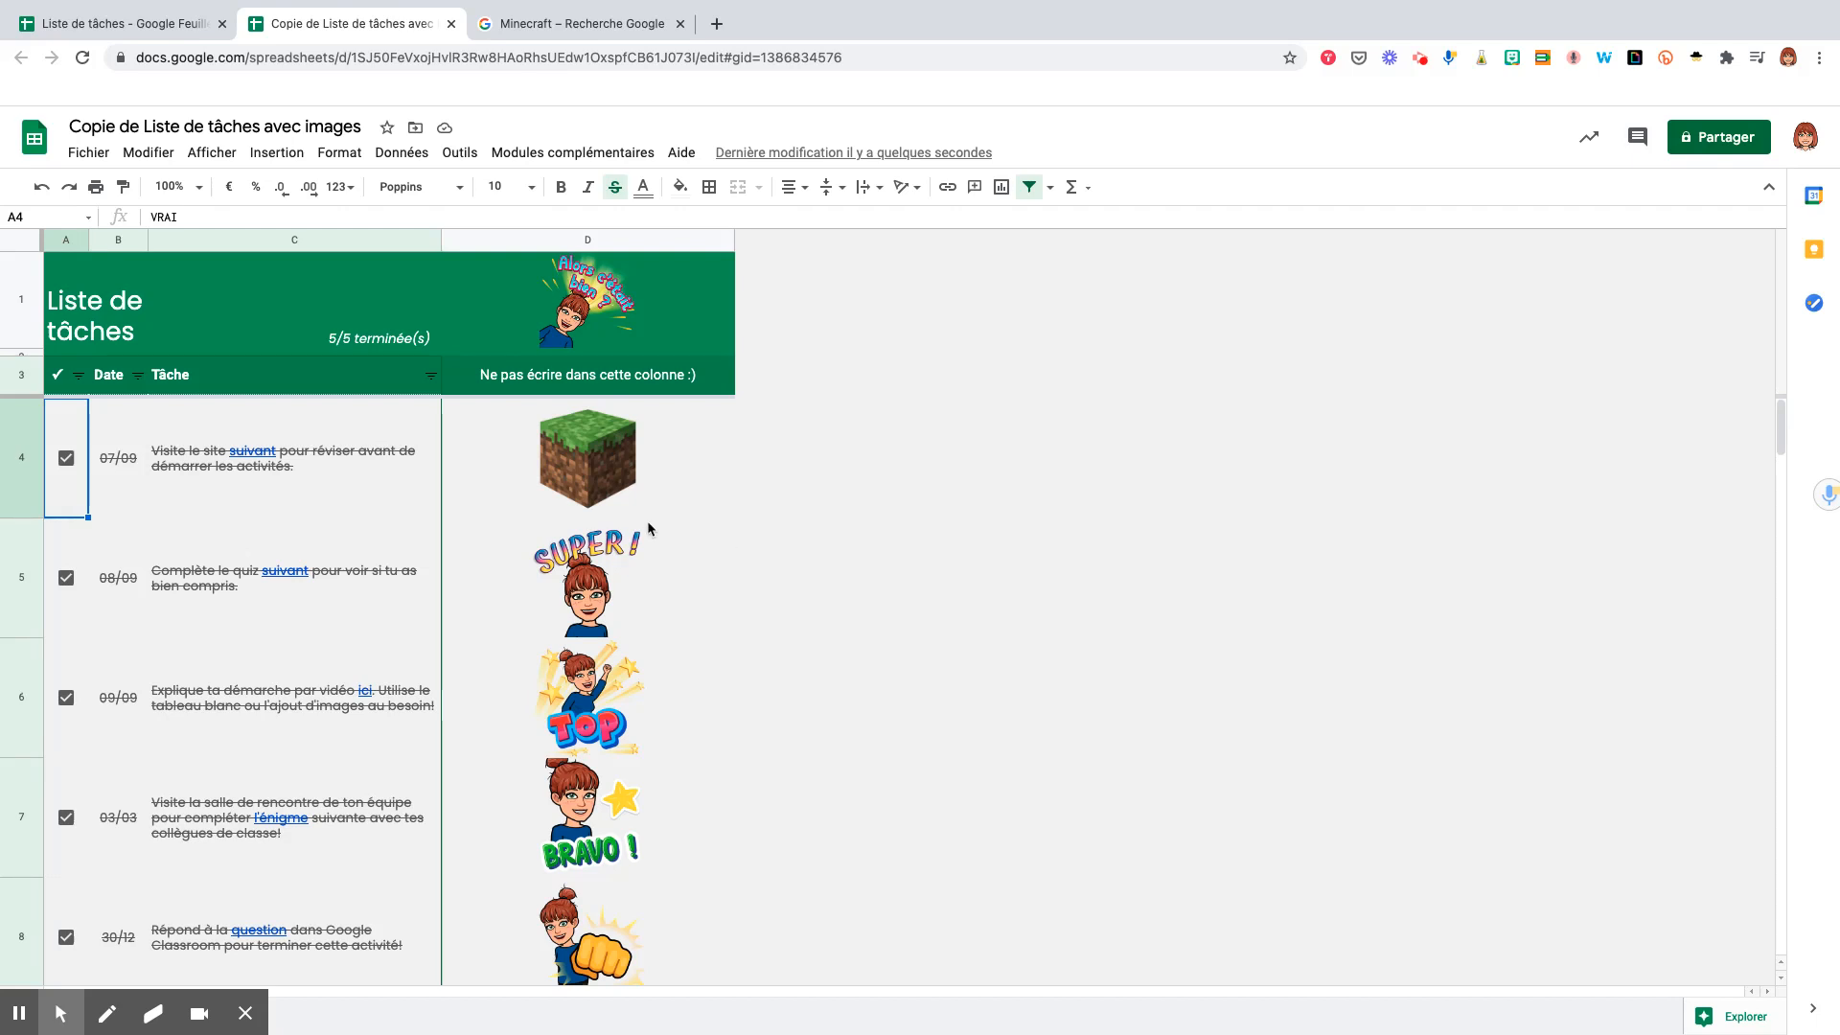
Step: Examine the empty task rows down to row 50, including A14:D14, and the other to-do list without images
{"action": "scroll", "coordinate": [491, 770], "scroll_direction": "down", "scroll_amount": 3}
{"action": "scroll", "coordinate": [490, 771], "scroll_direction": "down", "scroll_amount": 20}
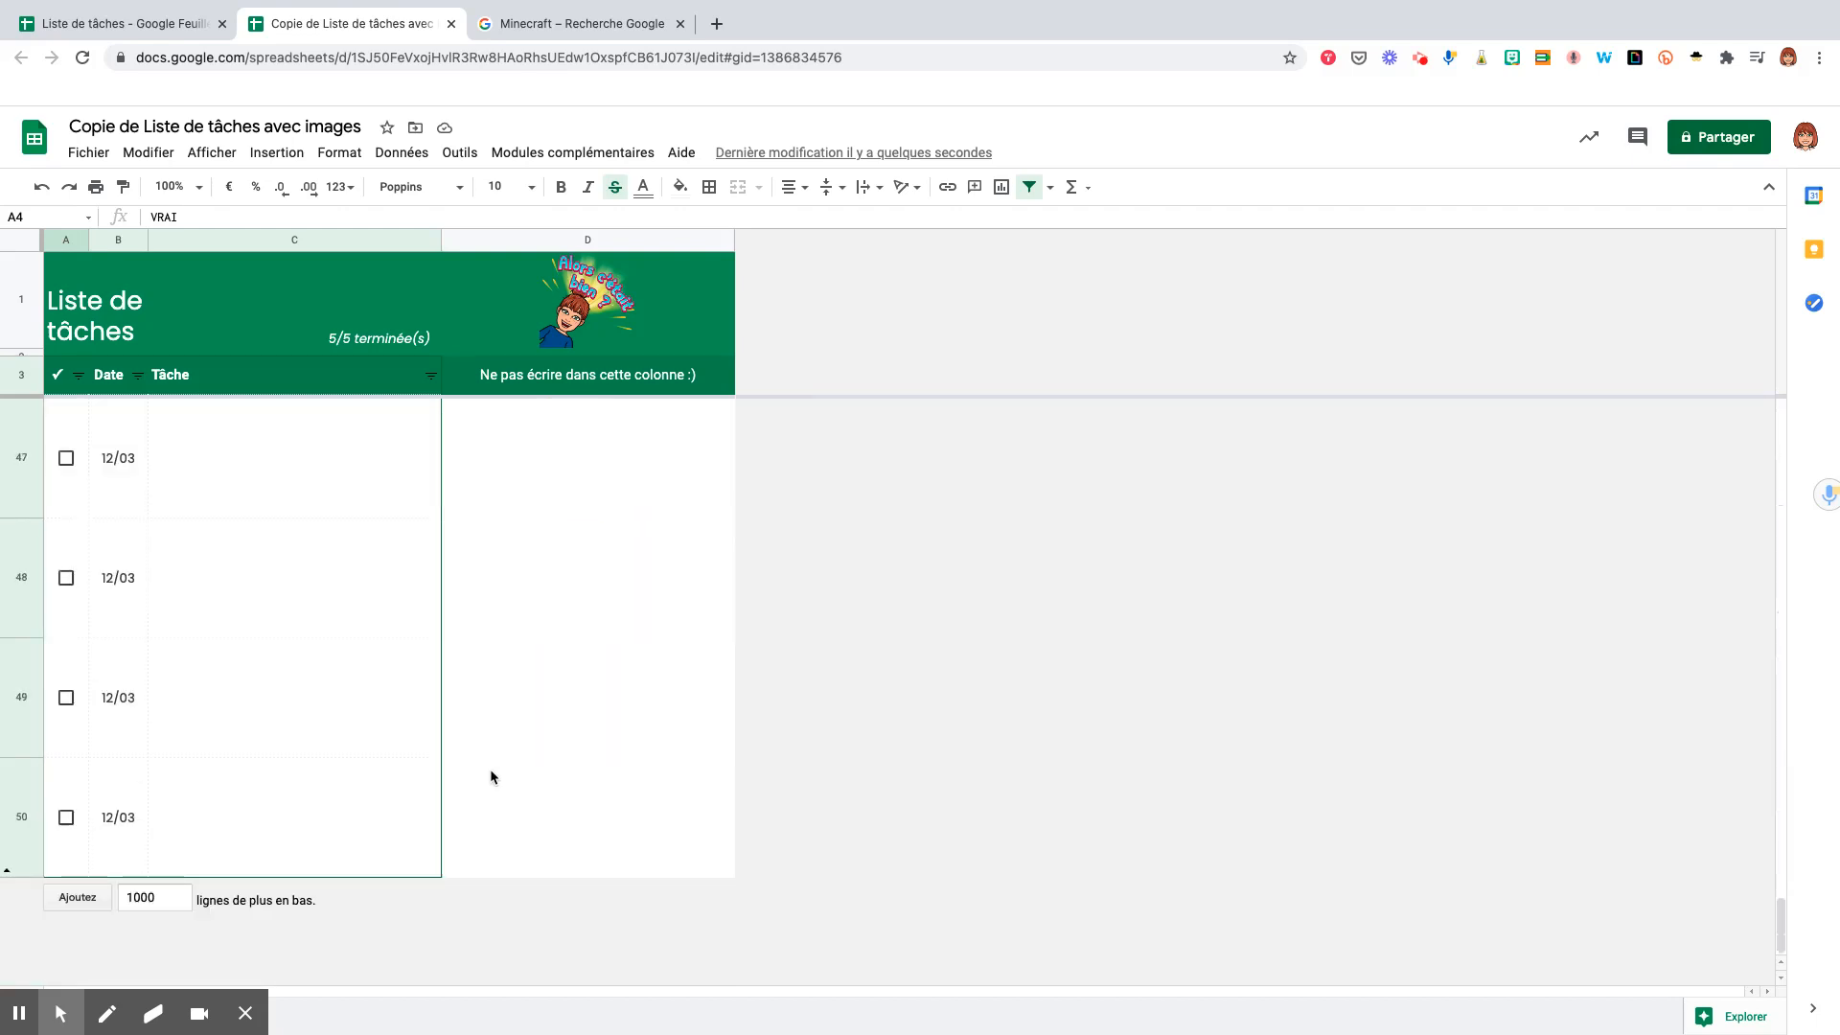
{"action": "left_click", "coordinate": [125, 23]}
{"action": "scroll", "coordinate": [232, 641], "scroll_direction": "down", "scroll_amount": 3}
{"action": "scroll", "coordinate": [233, 648], "scroll_direction": "up", "scroll_amount": 3}
{"action": "left_click", "coordinate": [345, 23]}
{"action": "scroll", "coordinate": [487, 667], "scroll_direction": "up", "scroll_amount": 15}
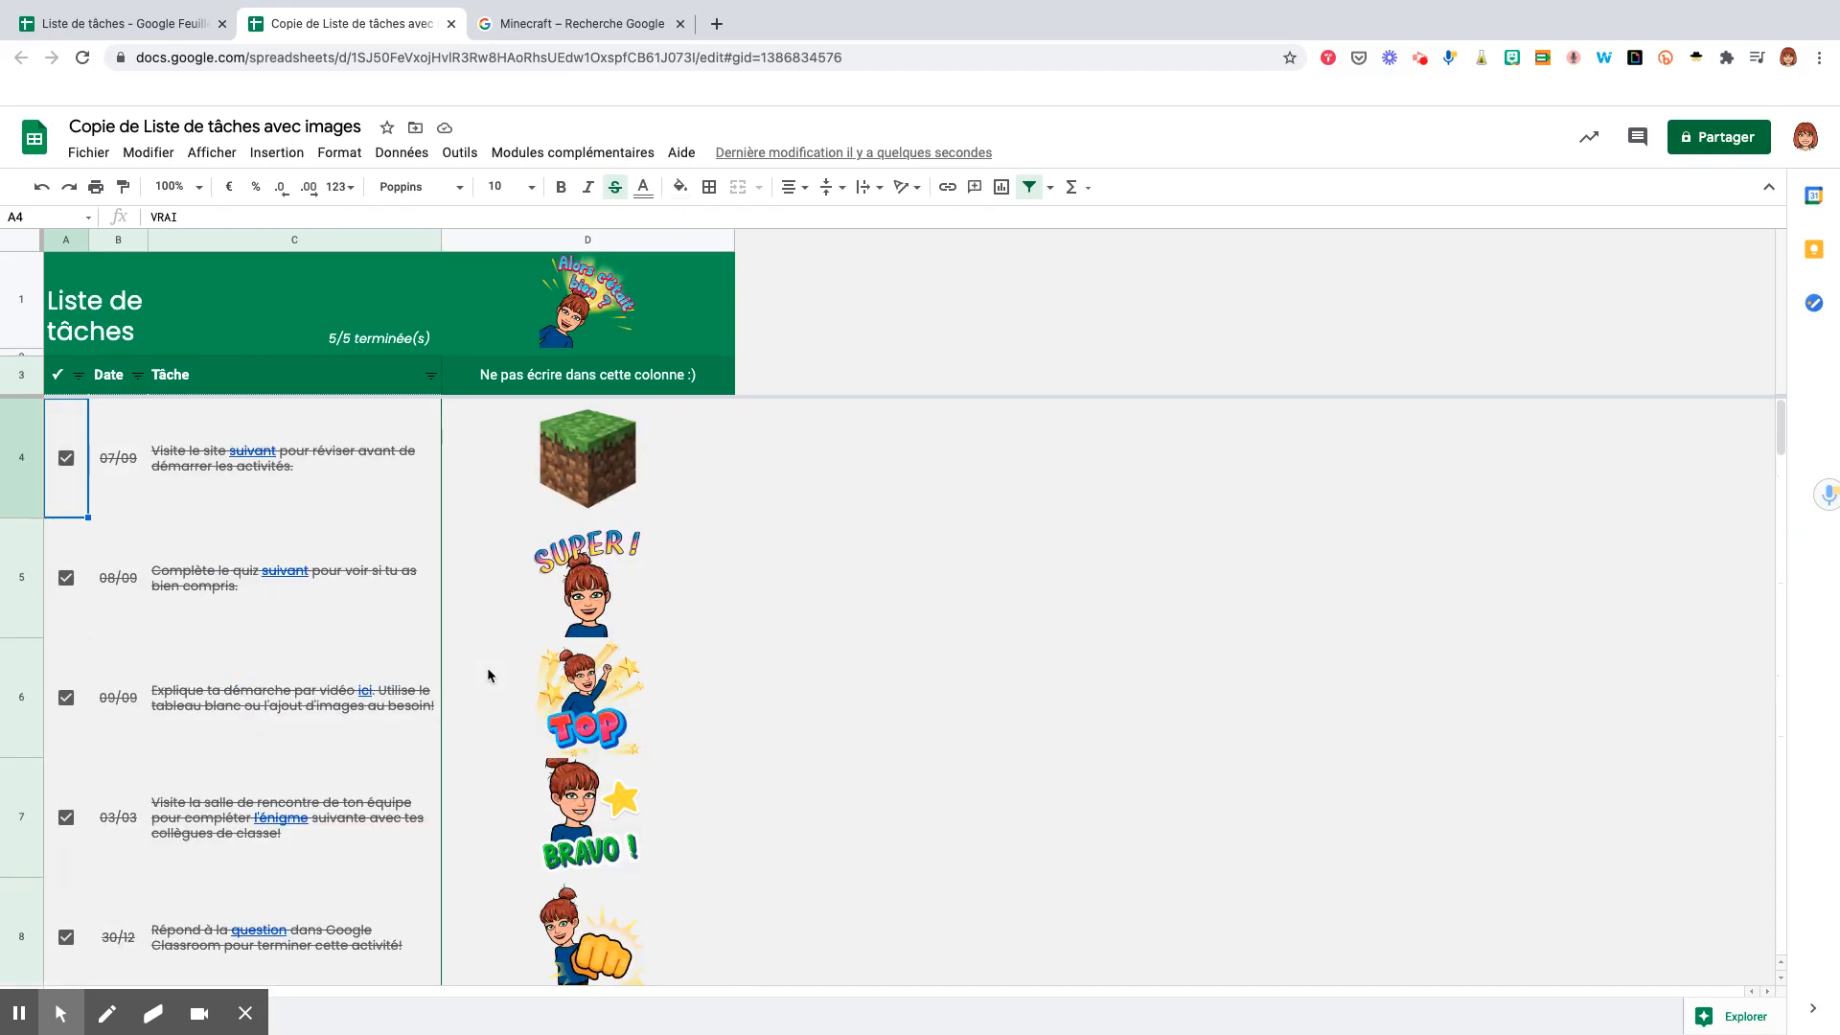
{"action": "scroll", "coordinate": [487, 667], "scroll_direction": "down", "scroll_amount": 10}
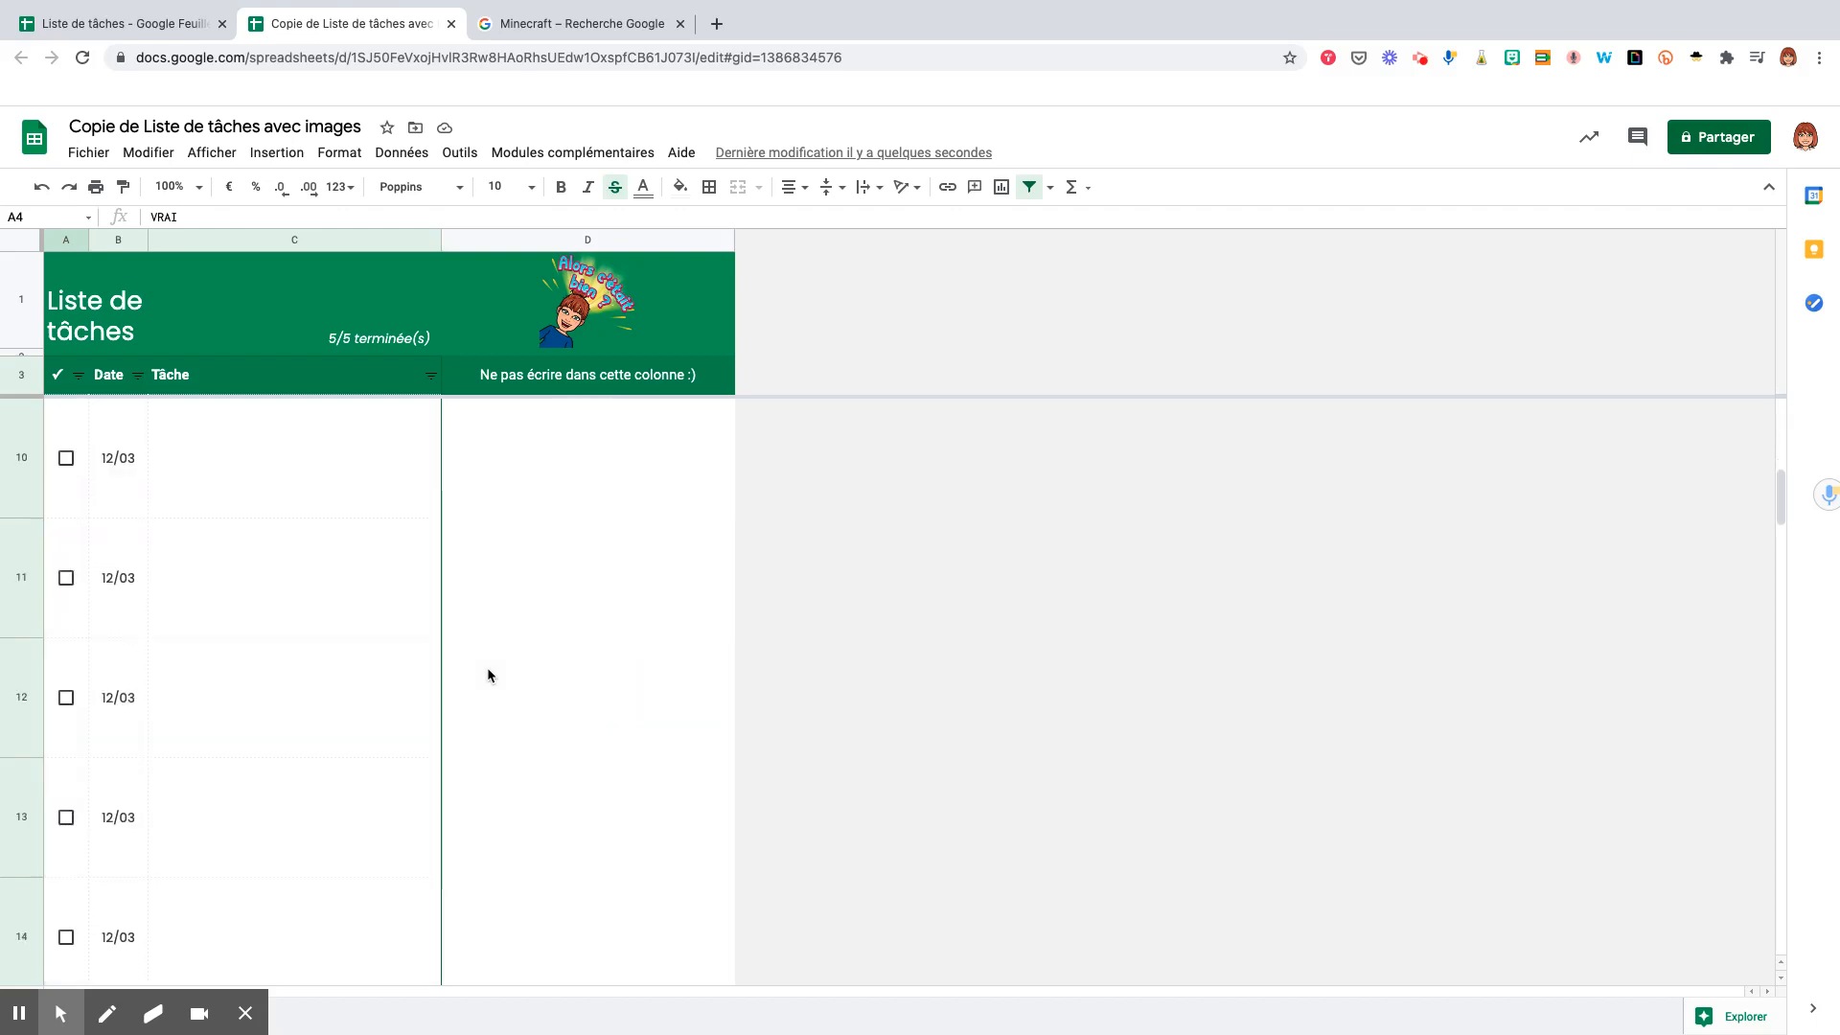
{"action": "left_click_drag", "start_coordinate": [58, 685], "coordinate": [591, 690]}
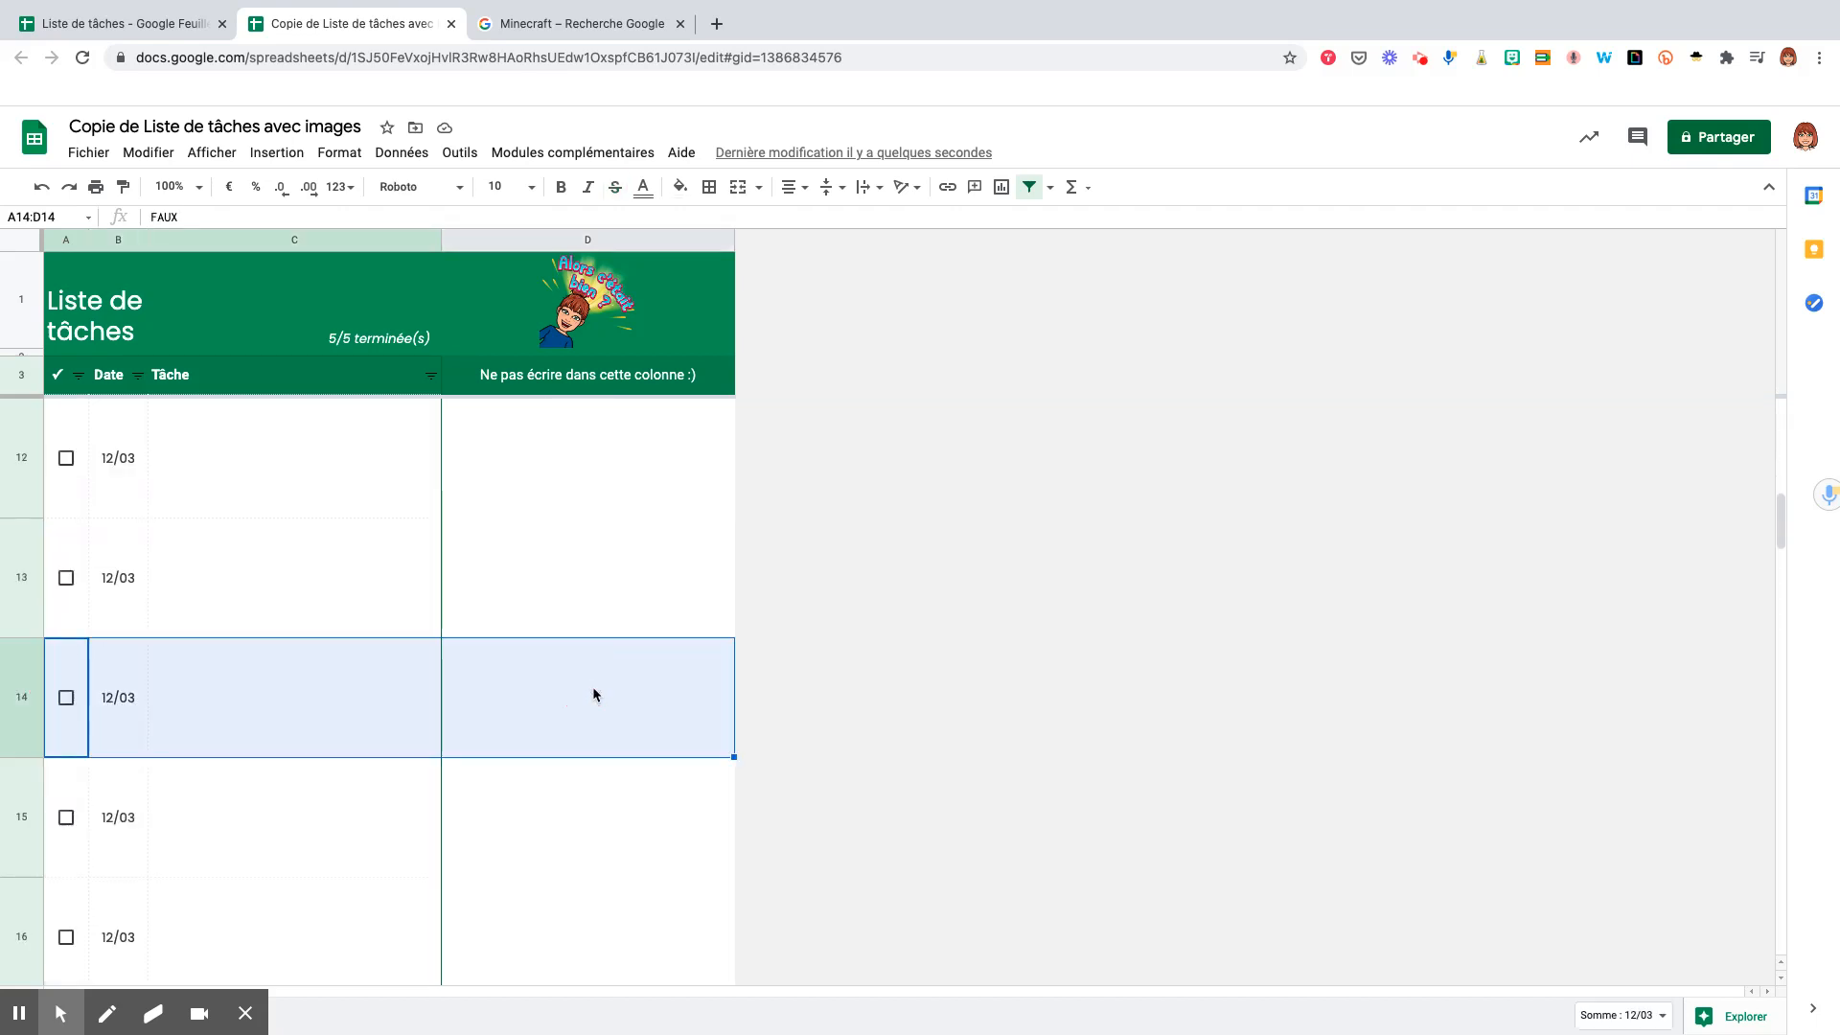
{"action": "scroll", "coordinate": [592, 686], "scroll_direction": "up", "scroll_amount": 10}
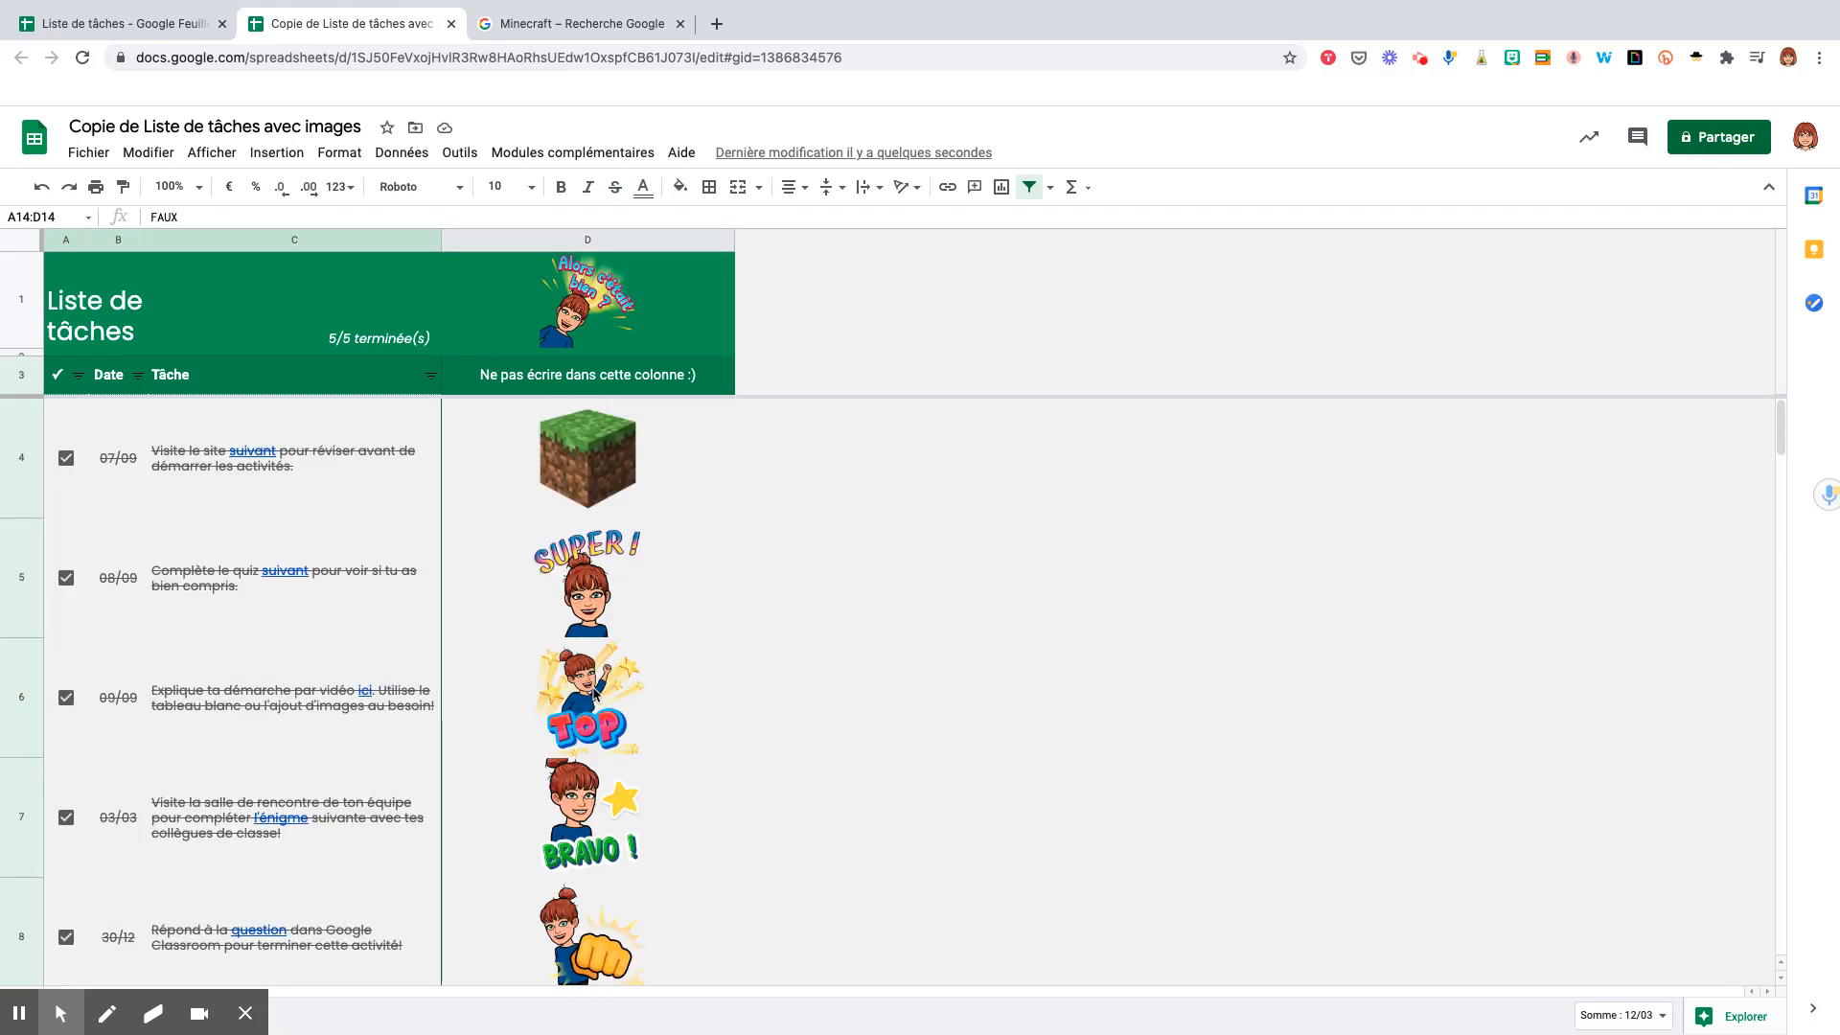